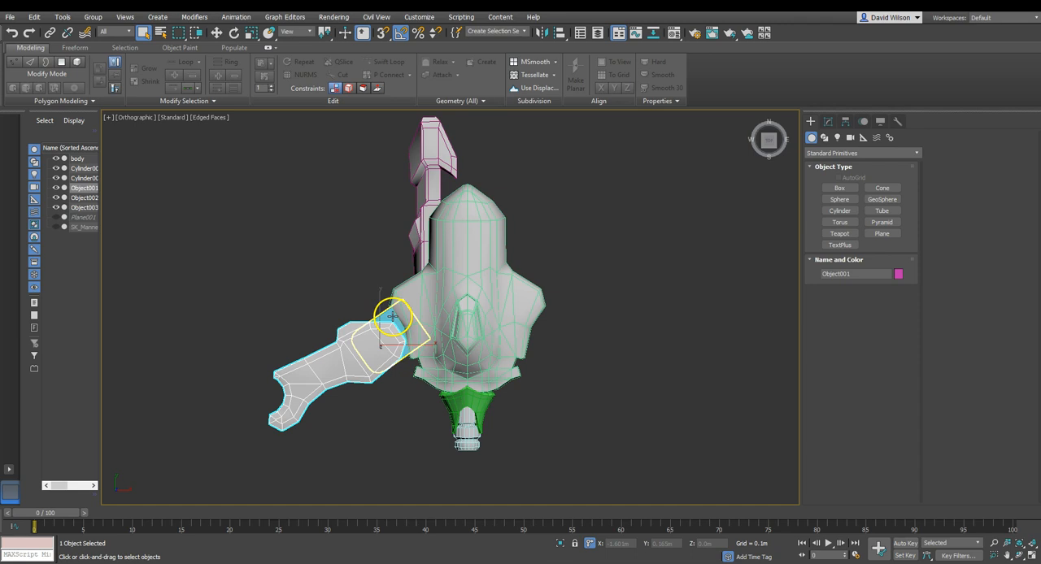
Select all six visible spaceship parts, including the body, cylinders and wing objects.
scroll(513, 401, "down", 2)
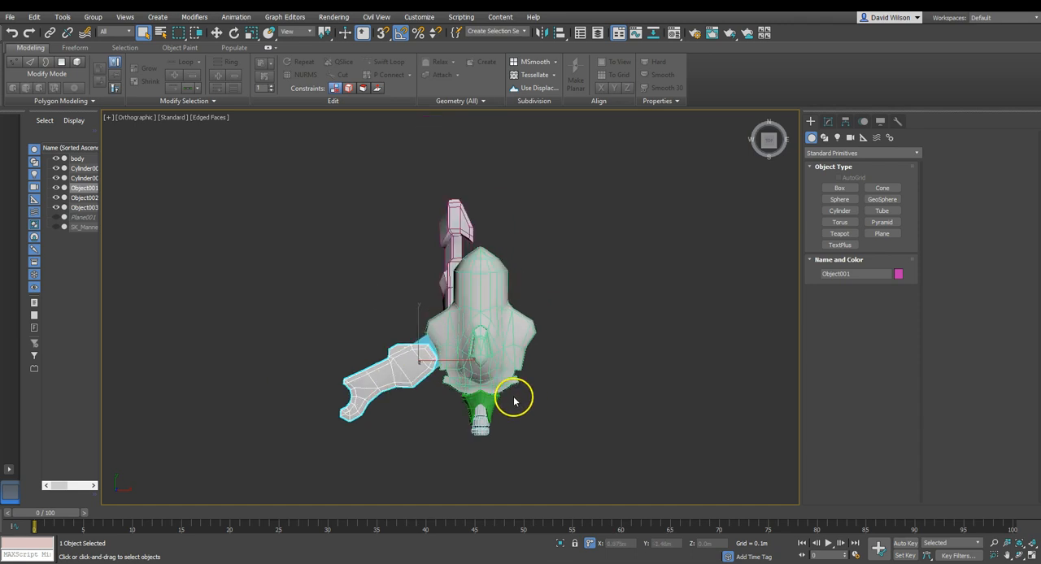
scroll(514, 401, "down", 2)
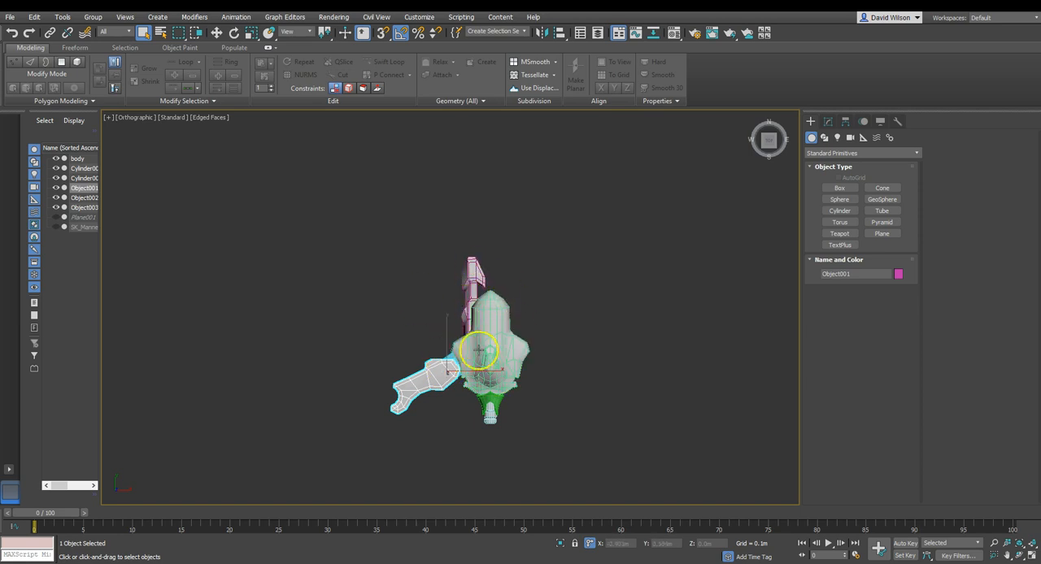
scroll(468, 312, "up", 2)
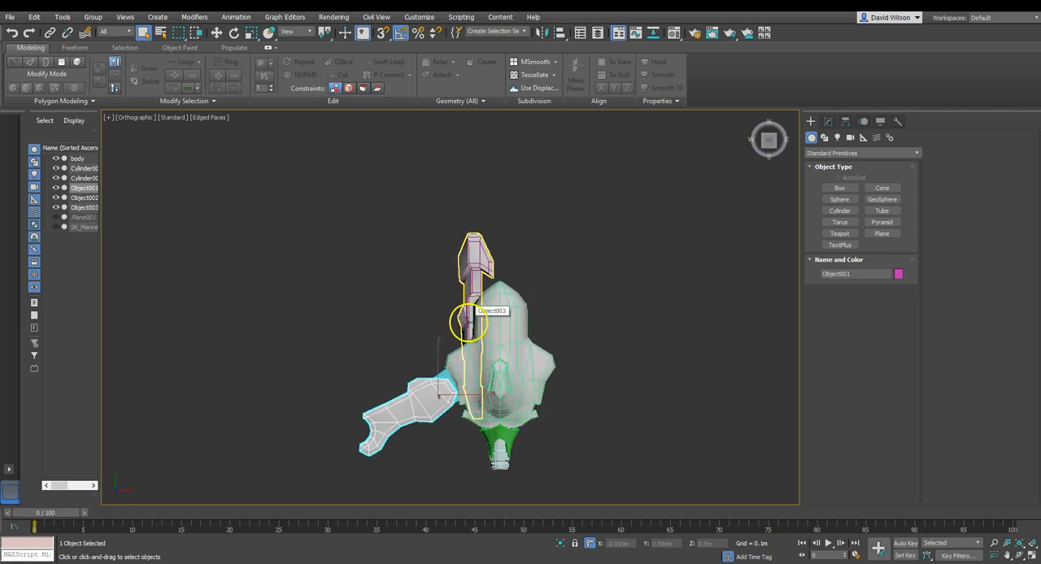
left_click_drag(379, 233, 447, 354)
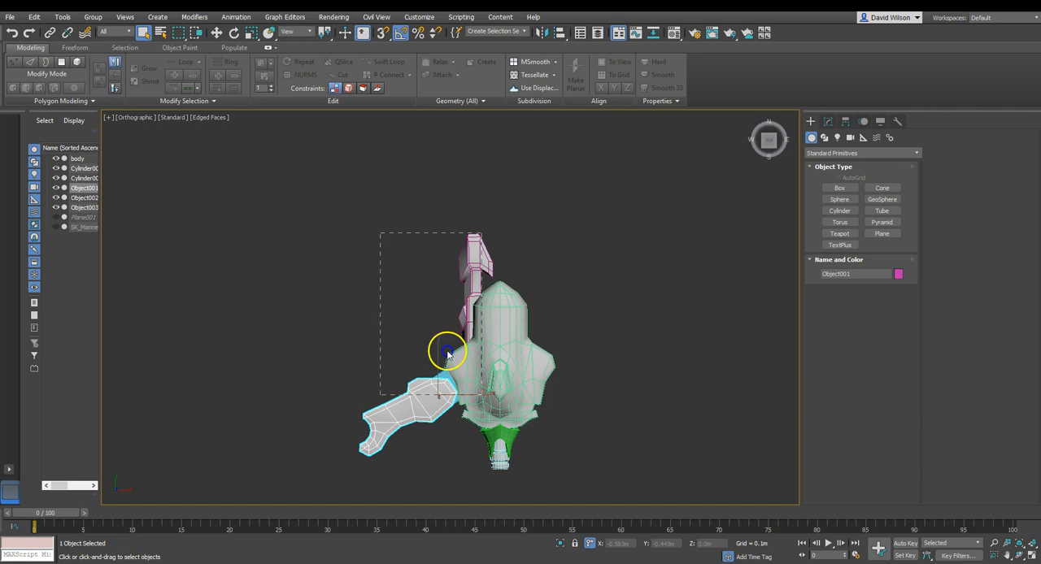
left_click_drag(599, 488, 602, 489)
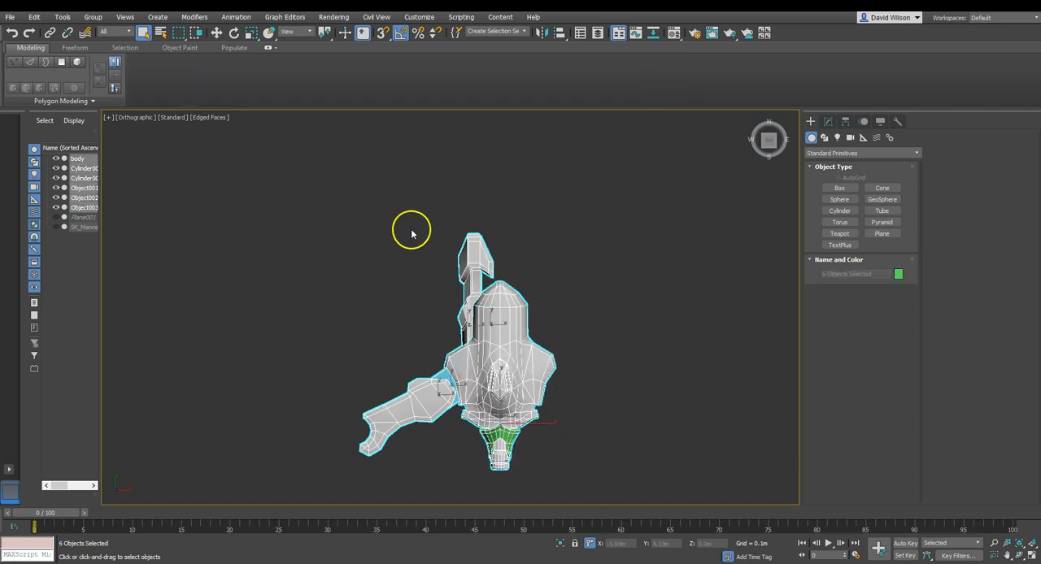
Export the spaceship parts to the Desktop as an Autodesk FBX file.
left_click(10, 17)
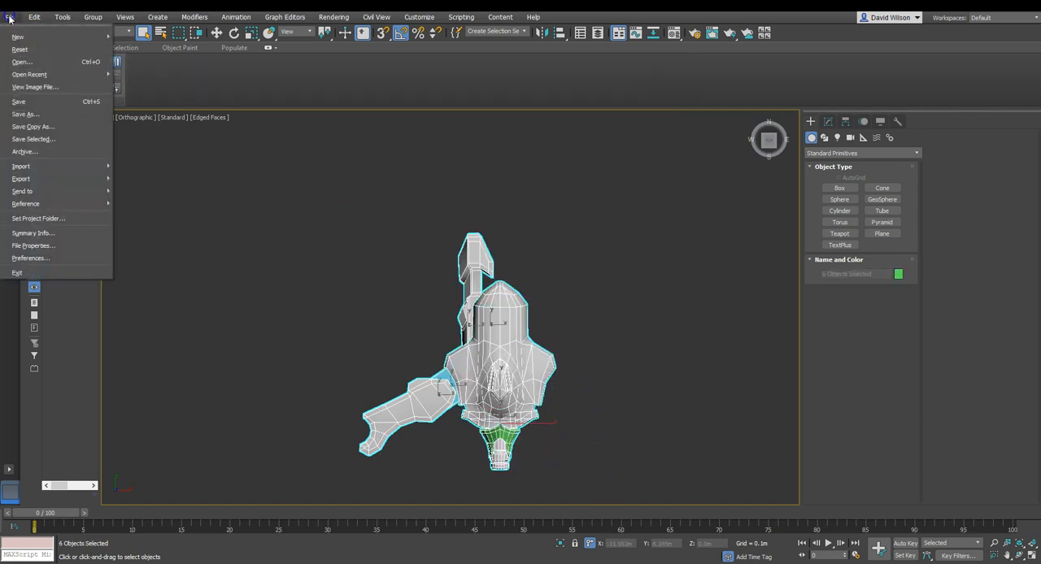
mouse_move(109, 178)
left_click(173, 200)
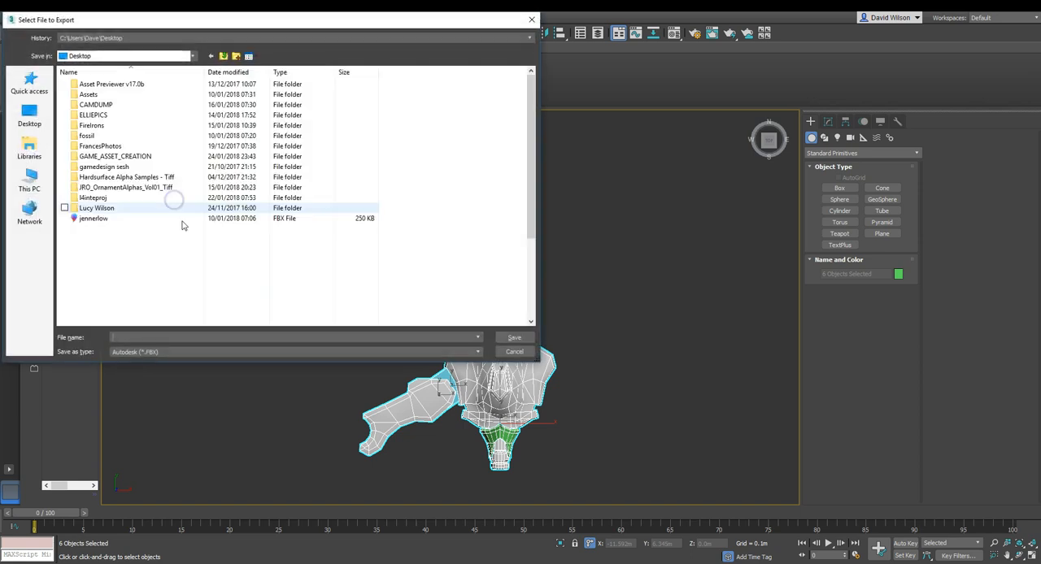
left_click(186, 333)
type("spa")
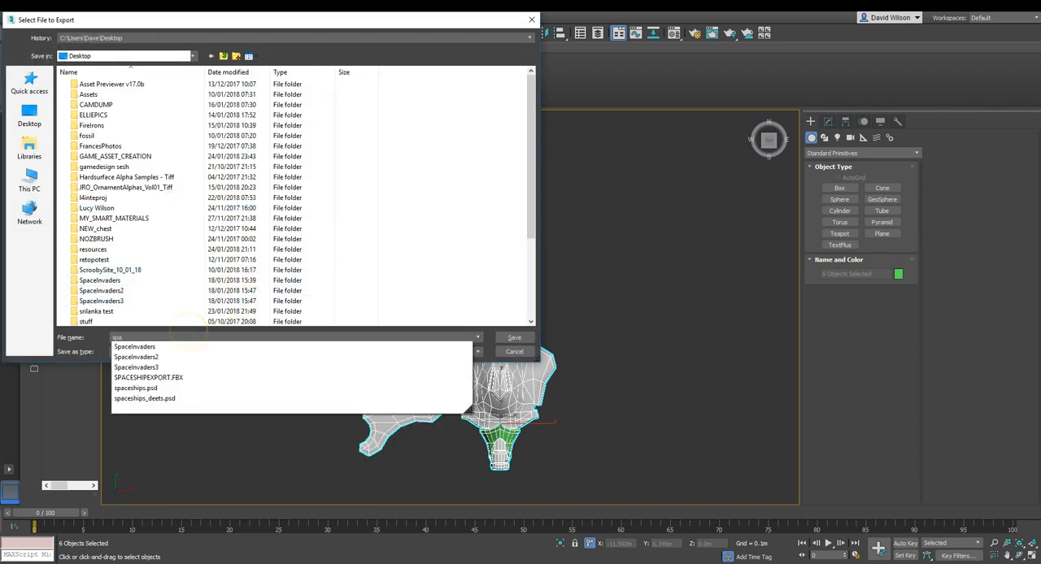
key("Return")
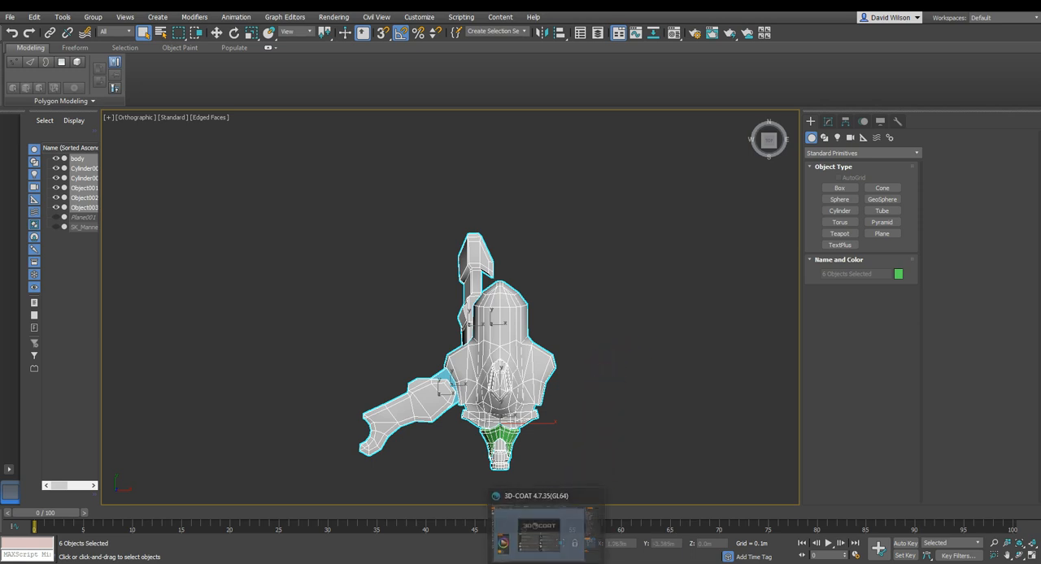
Switch to 3D-Coat and start the UV Map Mesh workflow.
left_click(563, 540)
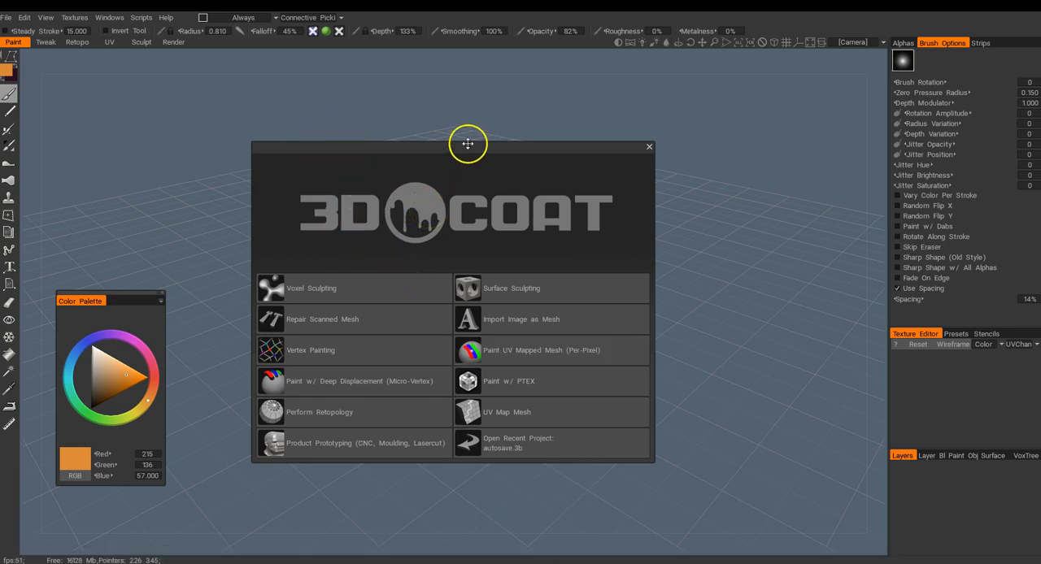
left_click_drag(465, 146, 625, 105)
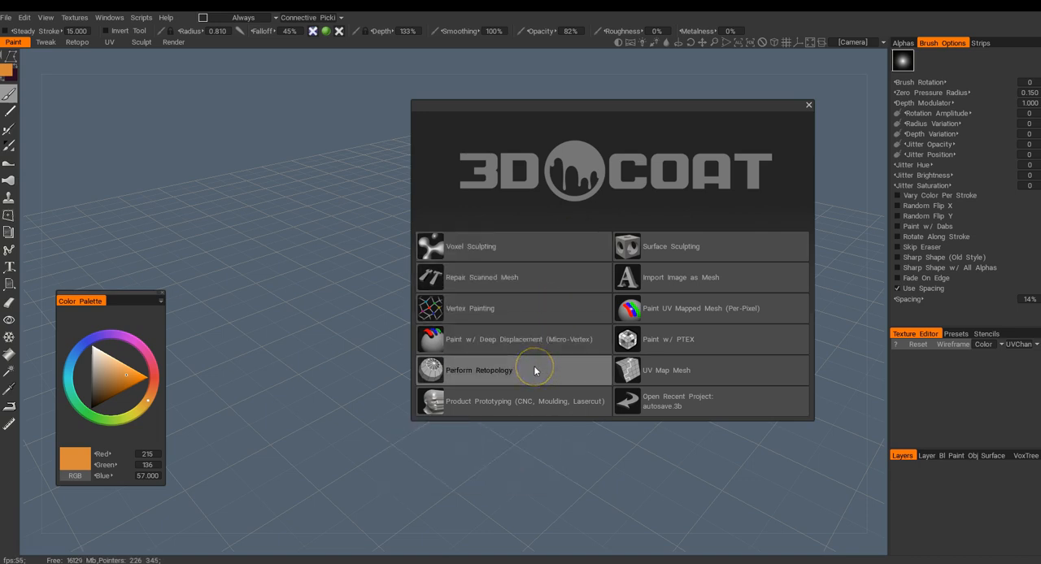
mouse_move(713, 308)
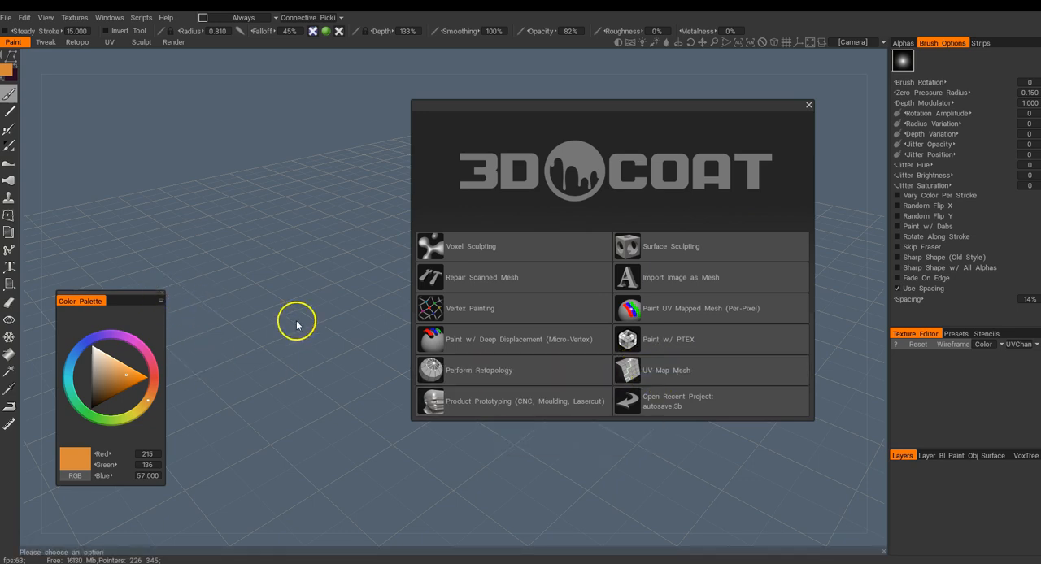
left_click(678, 370)
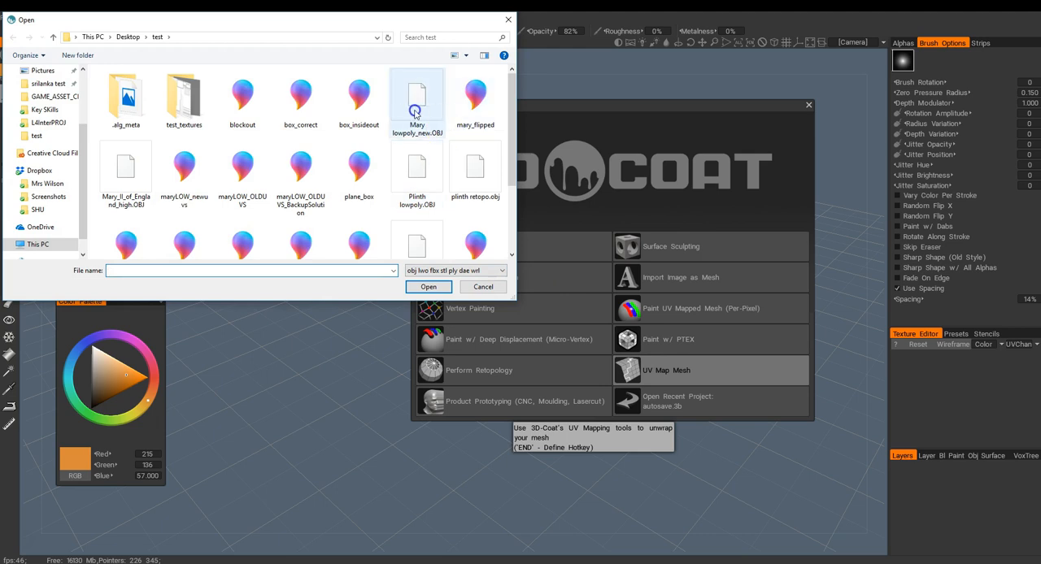
Open the spaceship mesh and import it with Auto-Mapping, No Subdivision and a 2048 by 2048 texture size.
left_click_drag(513, 100, 513, 104)
left_click(144, 220)
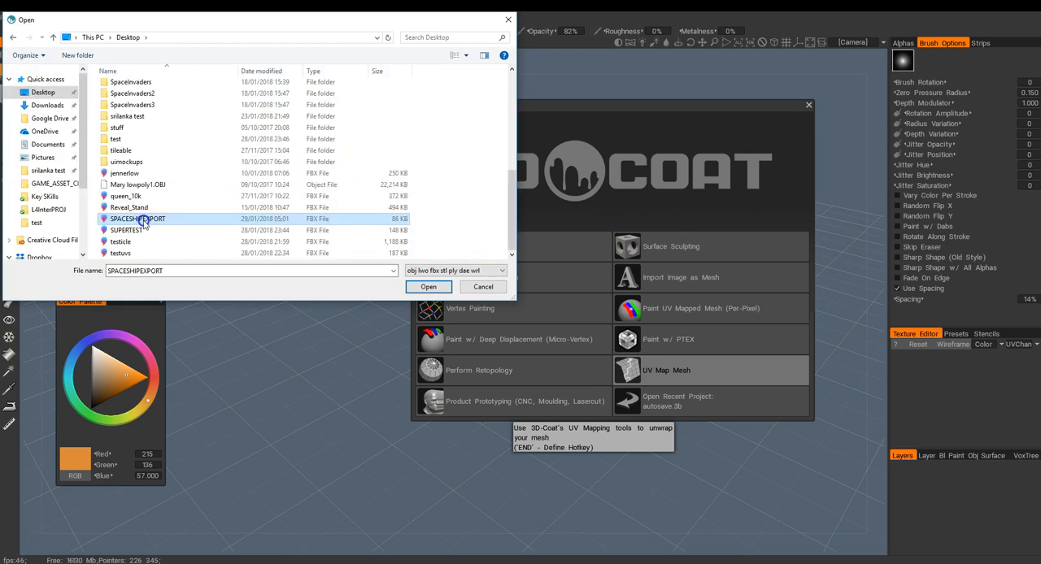
left_click(432, 289)
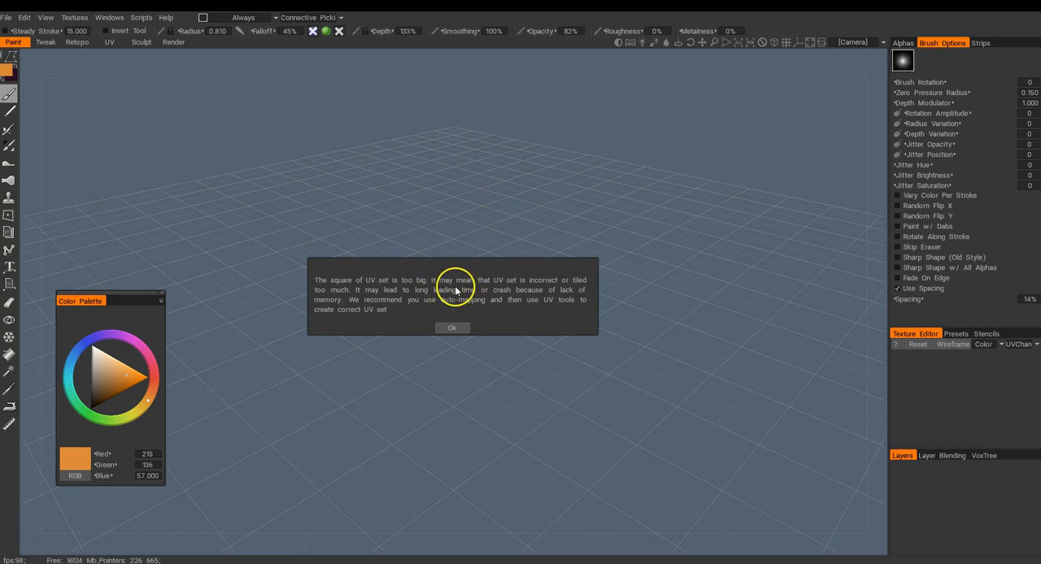
left_click(452, 328)
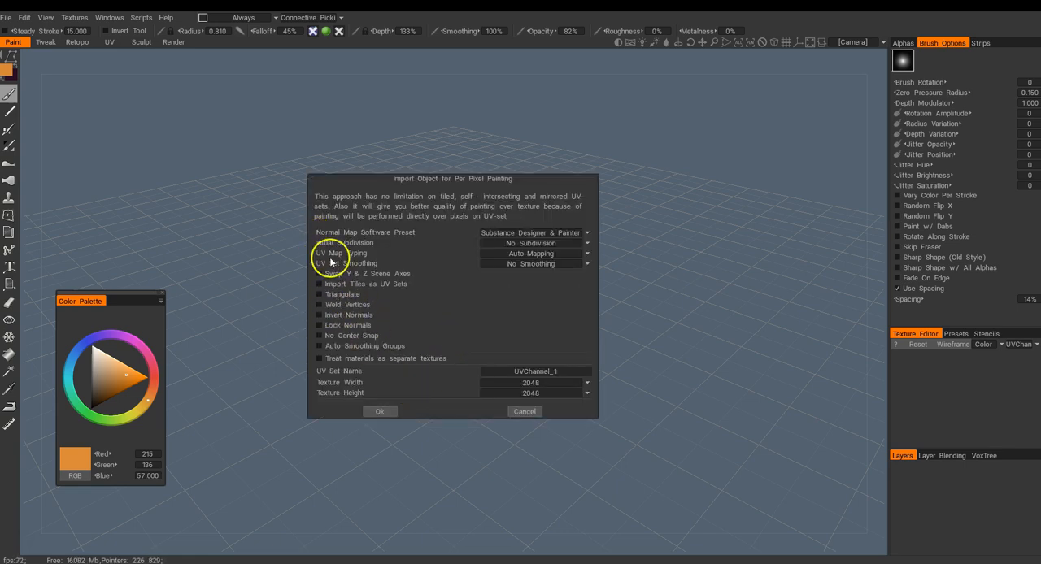
left_click(381, 413)
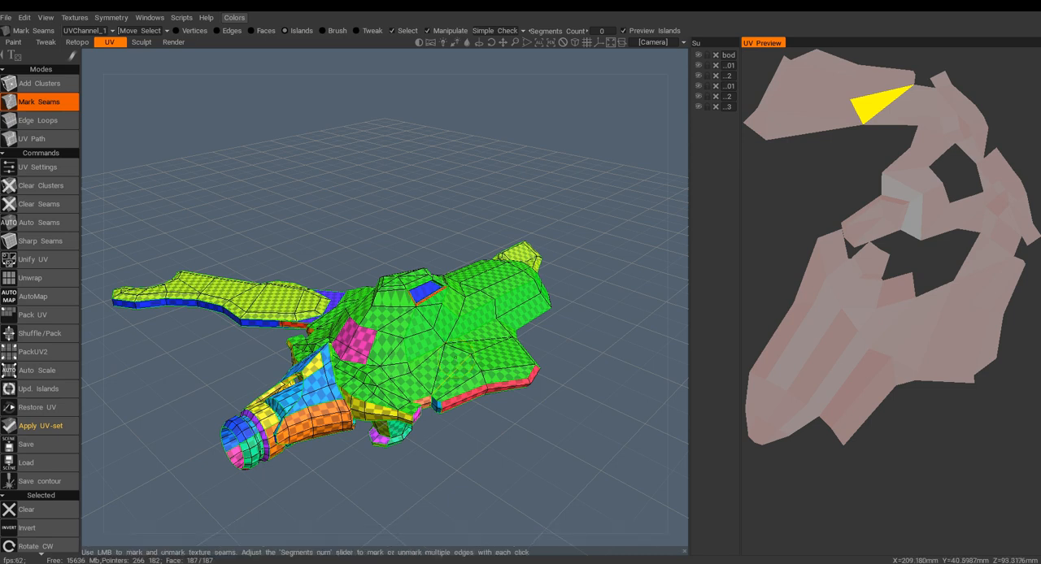
Examine the auto-mapped UV islands on the spaceship from several angles, and look into the Retopo room without applying the UV changes.
mouse_move(421, 313)
middle_mouse_down()
mouse_move(418, 322)
mouse_move(449, 285)
middle_mouse_up()
left_click_drag(449, 284, 420, 321, "alt")
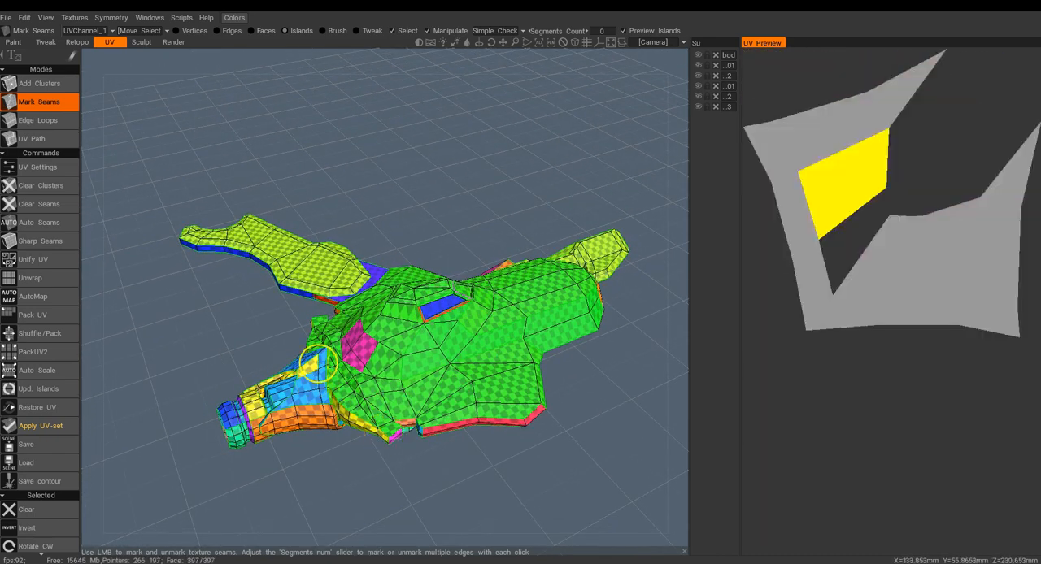
mouse_move(453, 365)
left_mouse_down("alt")
mouse_move(477, 337)
mouse_move(410, 367)
mouse_move(470, 305)
mouse_move(446, 326)
mouse_move(351, 332)
left_mouse_up("alt")
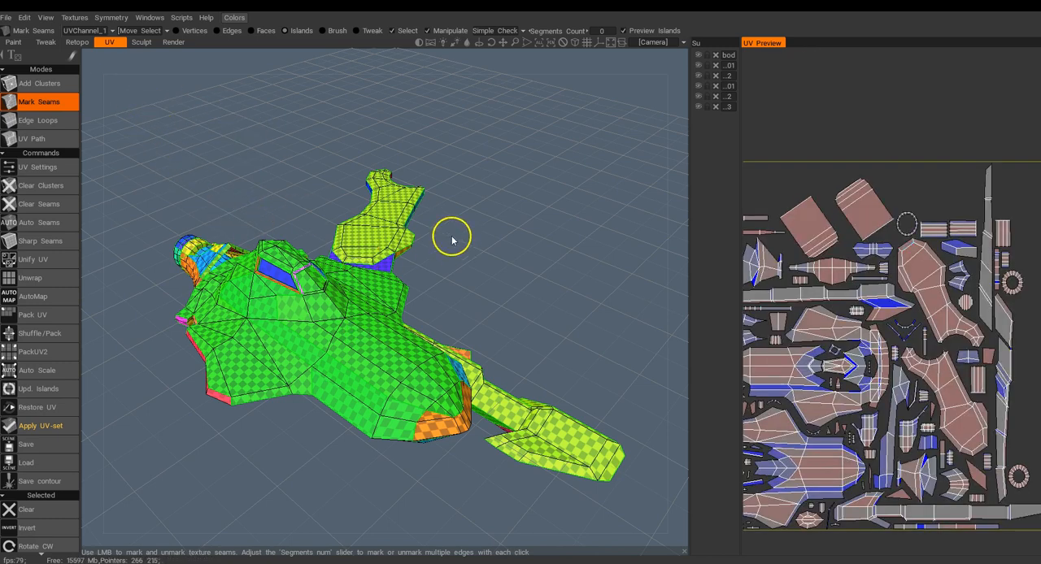
mouse_move(85, 49)
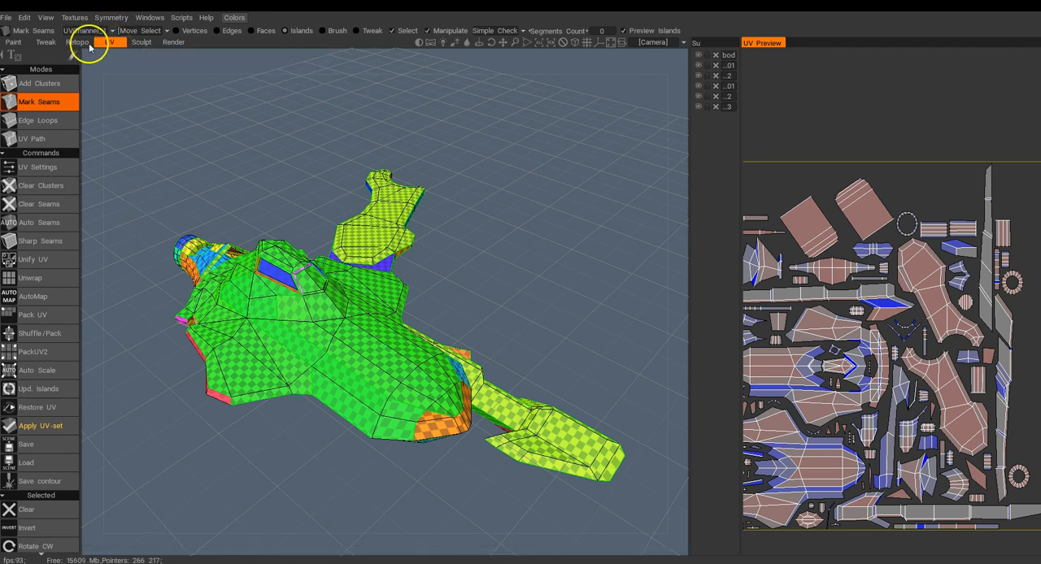
left_click(86, 44)
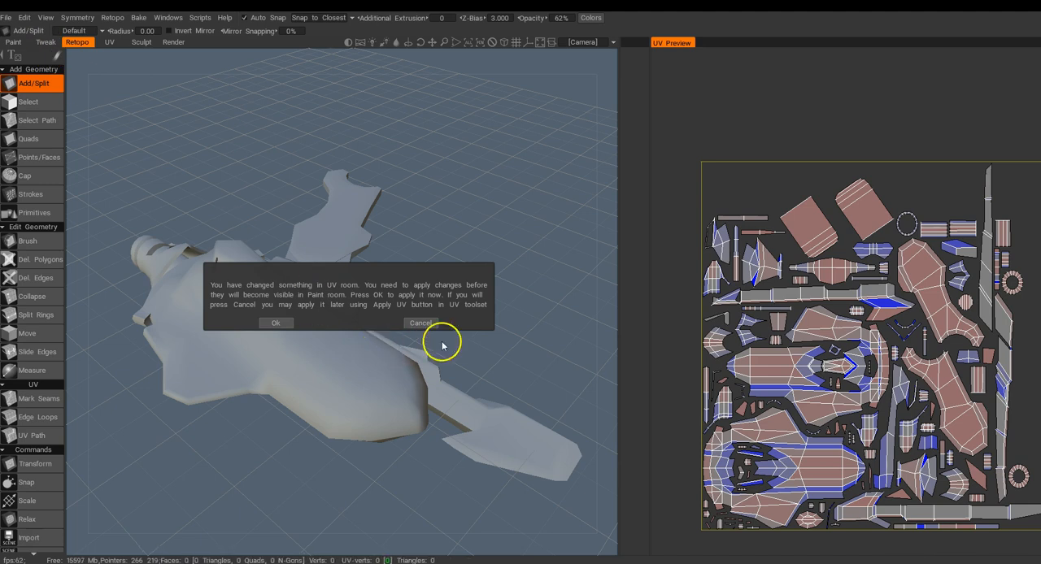
left_click(421, 323)
left_click(107, 42)
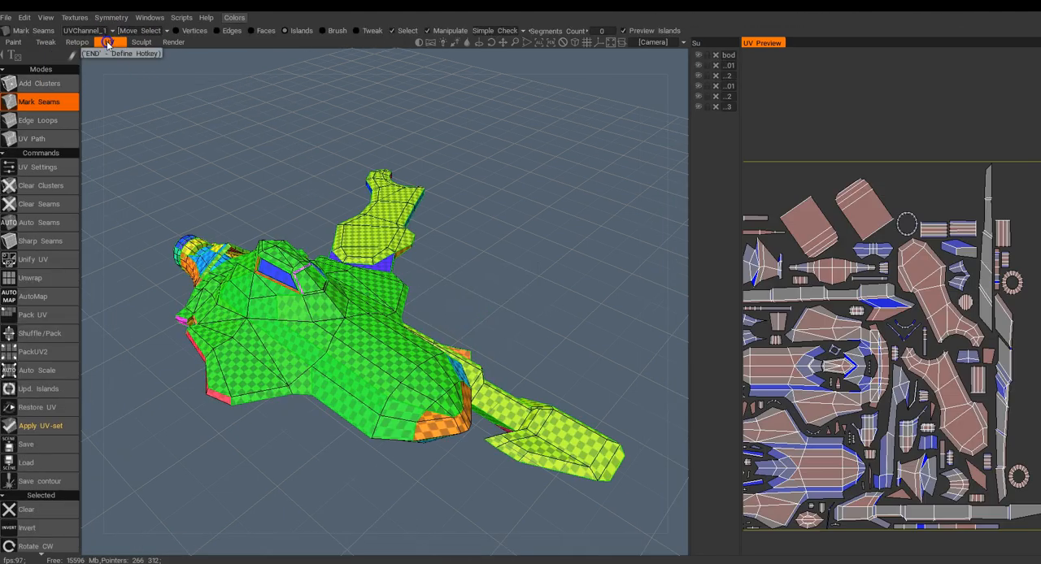
mouse_move(370, 298)
left_mouse_down("alt")
mouse_move(399, 354)
mouse_move(488, 328)
mouse_move(501, 294)
left_mouse_up("alt")
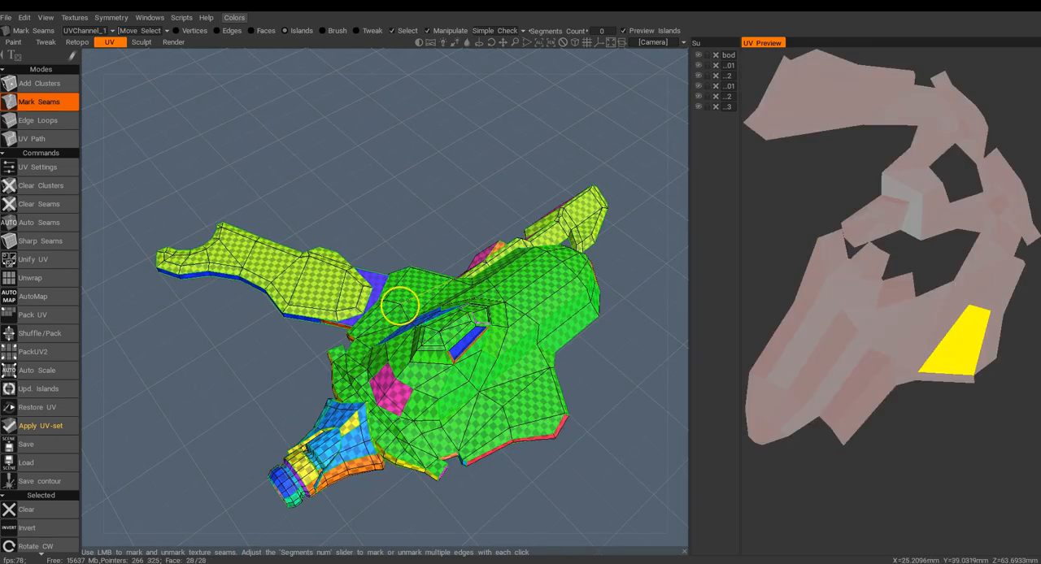
left_click_drag(484, 342, 390, 374, "alt")
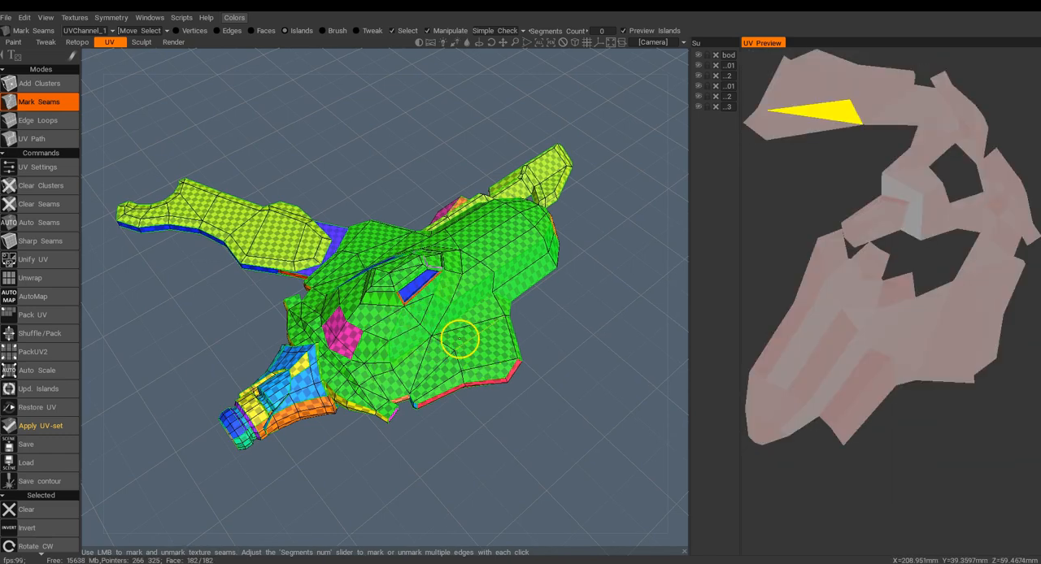
scroll(462, 347, "up", 5)
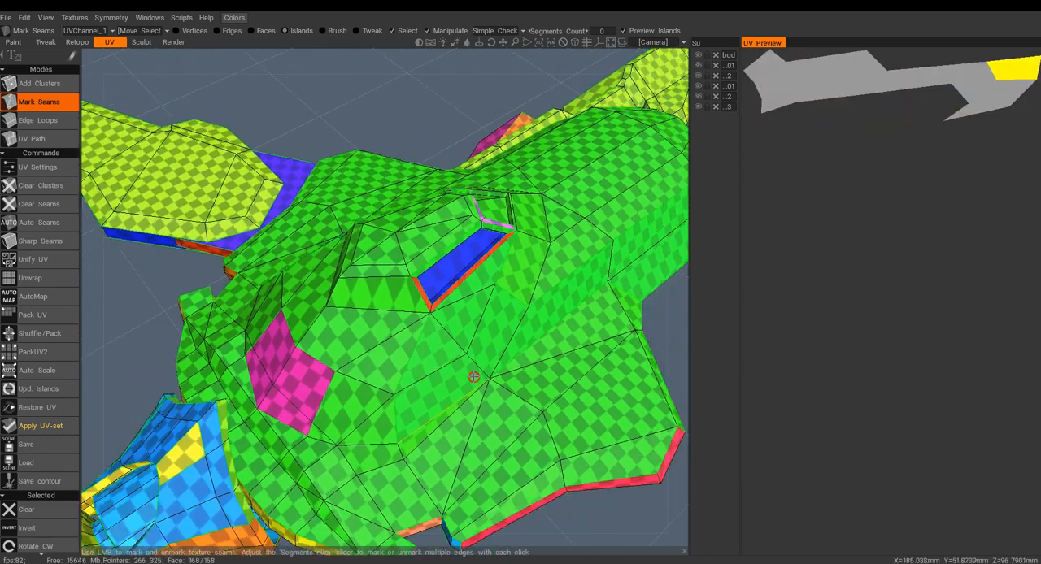
scroll(466, 349, "down", 3)
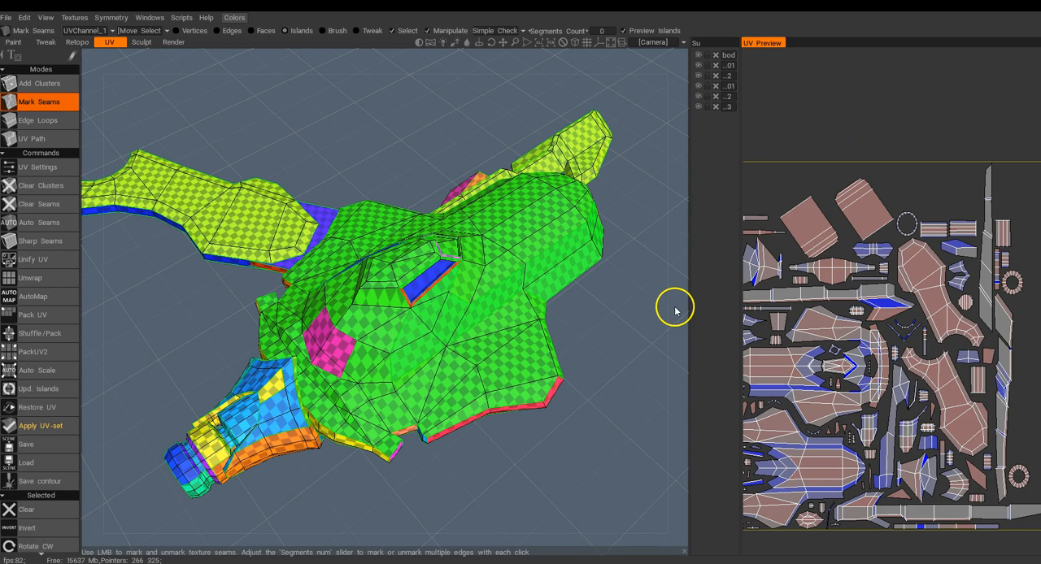
Undock the UV Preview, enlarge it into a floating window and fit the whole UV layout inside it.
left_click_drag(688, 308, 668, 308)
mouse_move(751, 48)
left_mouse_down()
mouse_move(761, 179)
mouse_move(646, 255)
mouse_move(616, 293)
mouse_move(569, 293)
mouse_move(441, 199)
mouse_move(463, 211)
mouse_move(518, 192)
left_mouse_up()
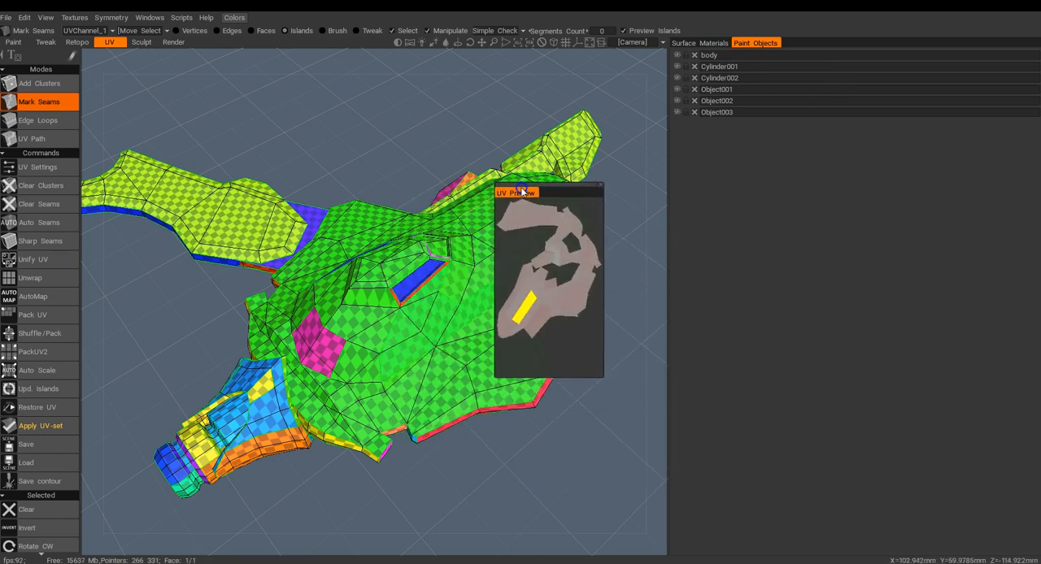
left_click_drag(602, 376, 831, 380)
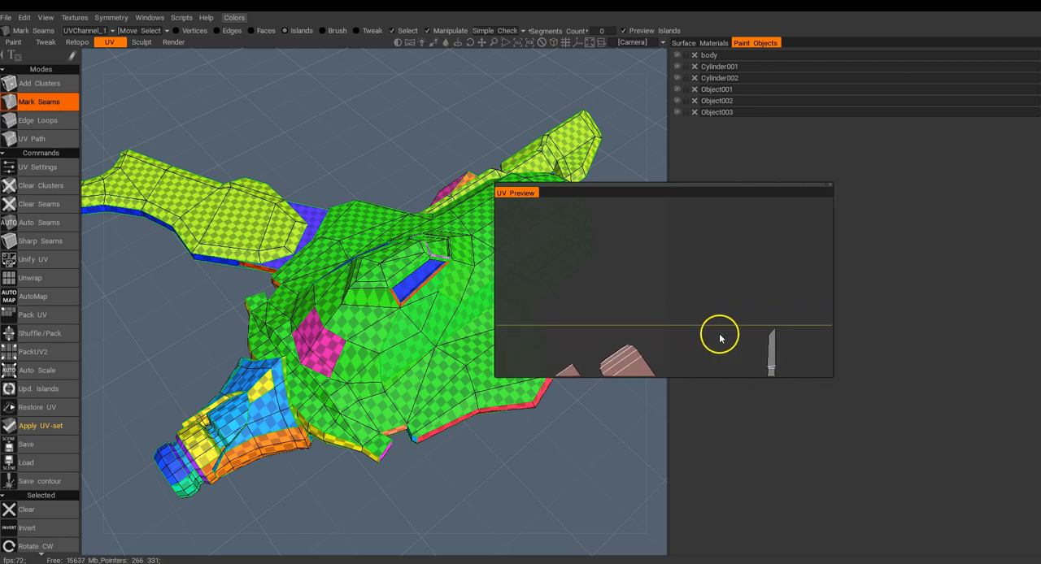
left_click_drag(711, 377, 712, 551)
middle_click_drag(673, 408, 688, 293)
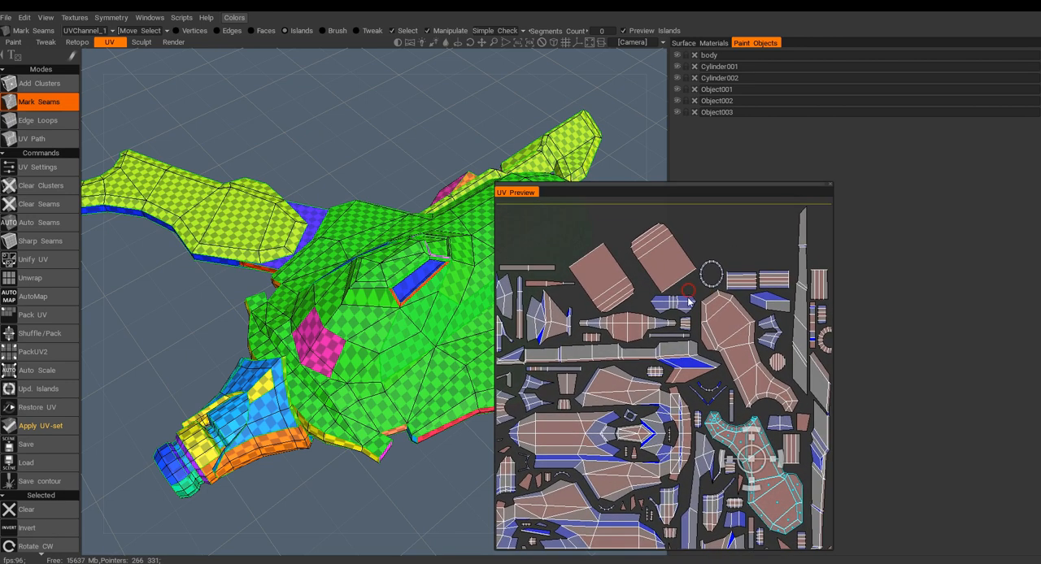
right_click_drag(686, 304, 691, 265)
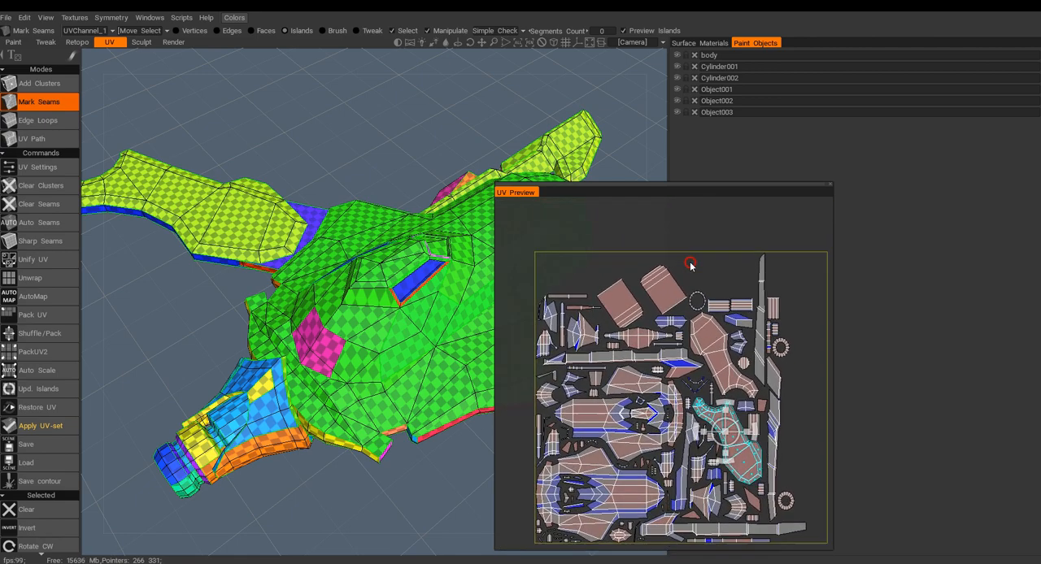
Select the wing, rectangular and upper body islands in the UV layout to identify the parts they cover.
left_click(707, 323)
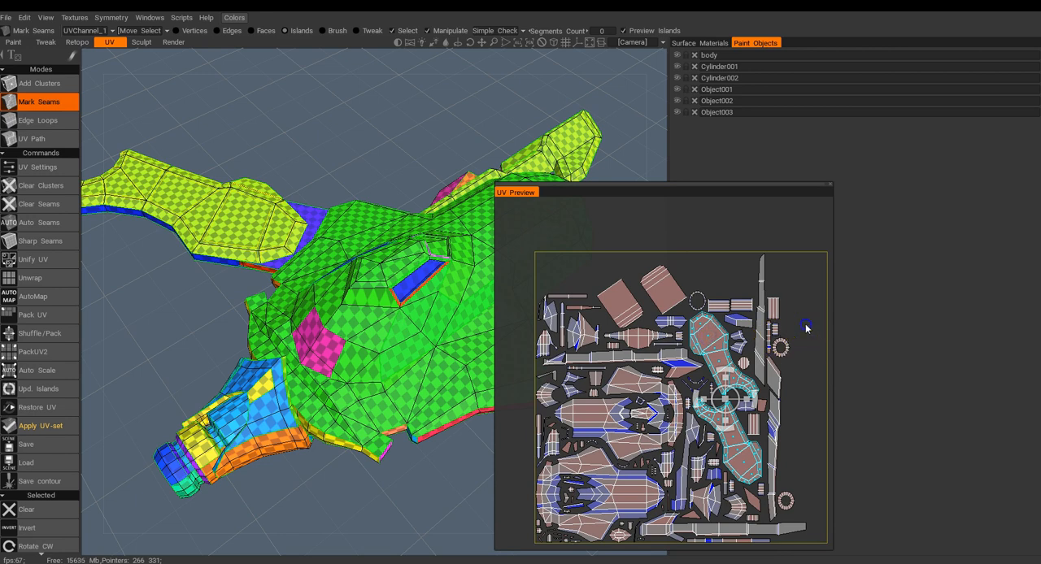
left_click(651, 298)
left_click(605, 302)
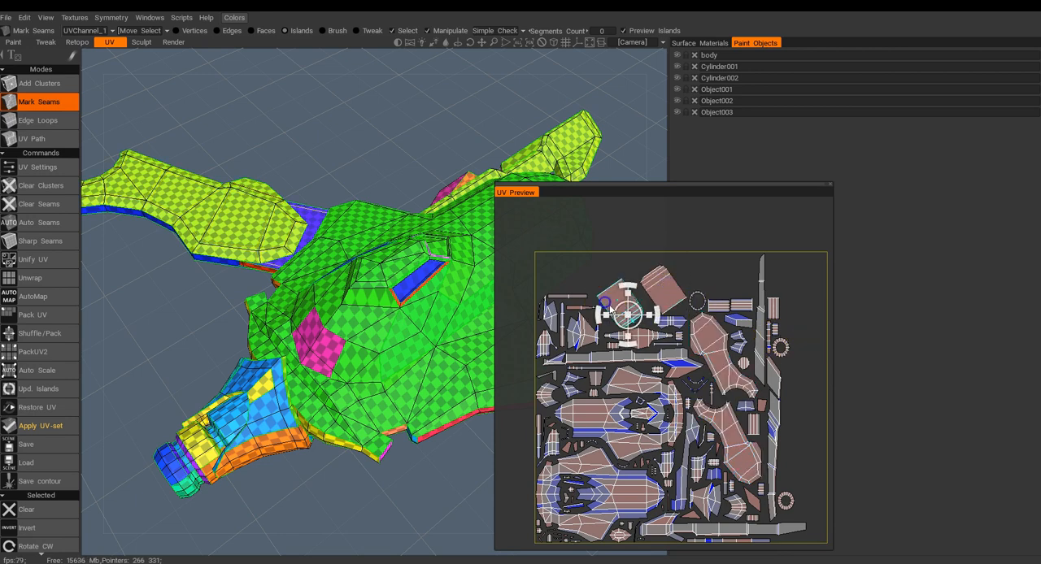
left_click(653, 384)
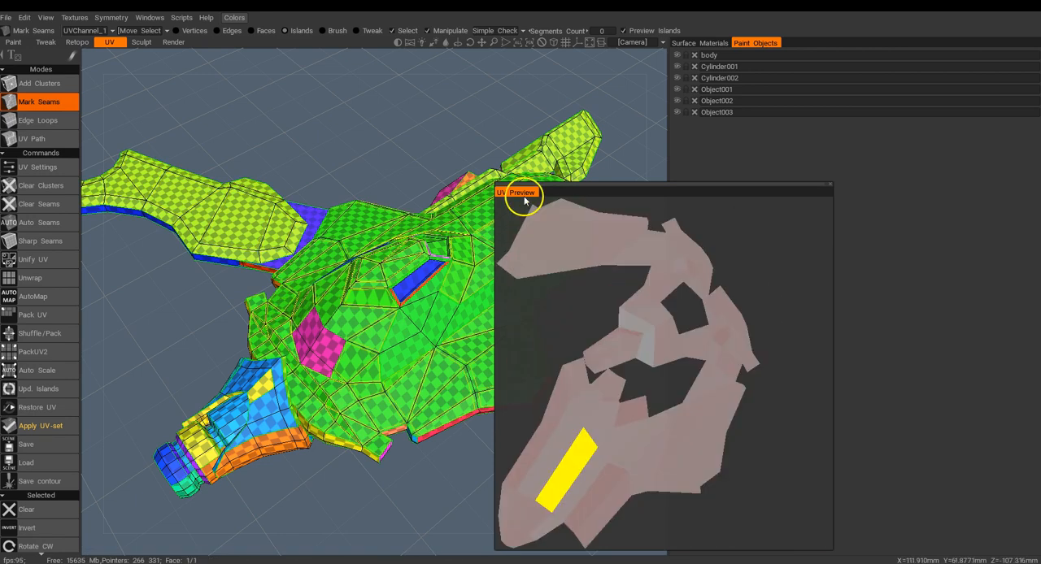
Move the UV Preview window clear of the model, select the lower body island and check it on the ship's underside.
left_click_drag(592, 190, 771, 165)
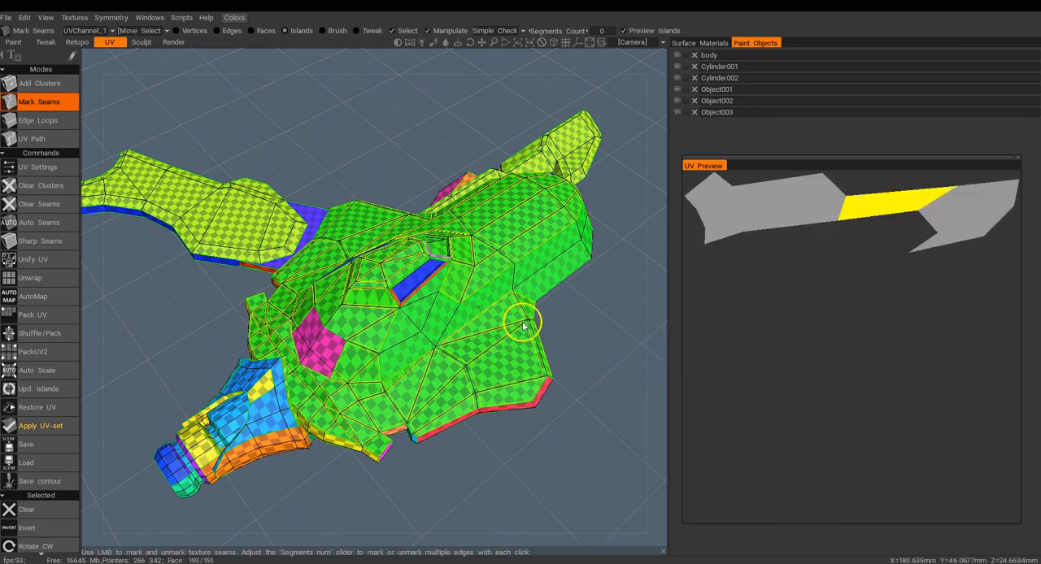
left_click_drag(537, 431, 558, 394)
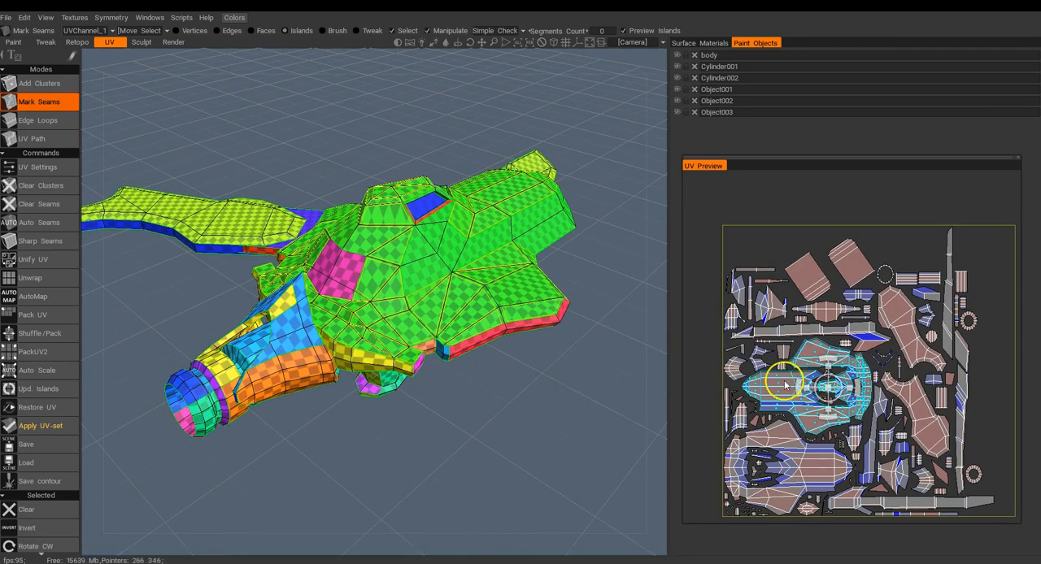
left_click(820, 454)
left_click_drag(514, 370, 488, 224)
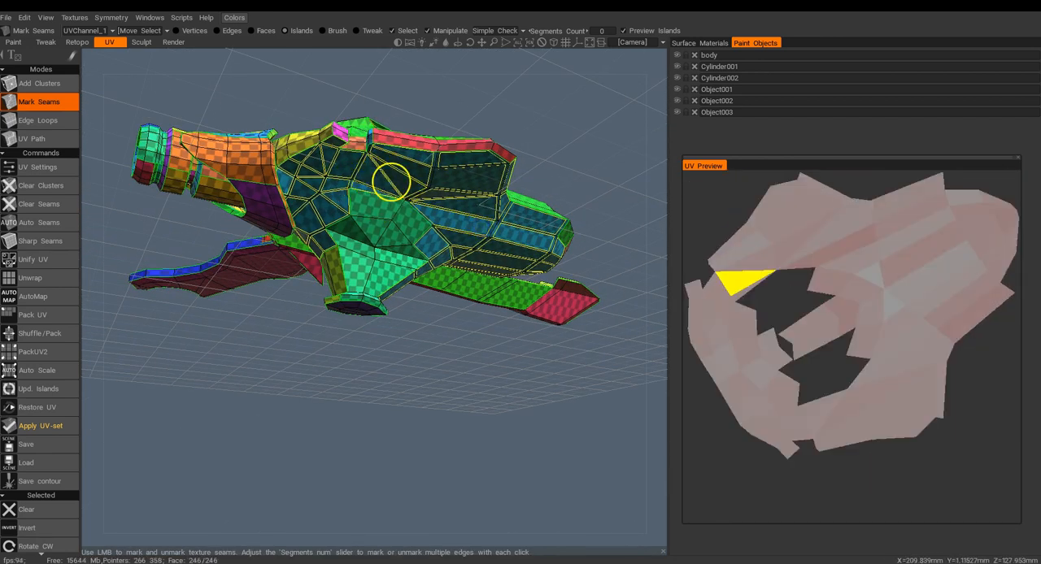
Clear the lower body island selection and turn the ship to view it from above.
left_click_drag(448, 192, 377, 205, "alt")
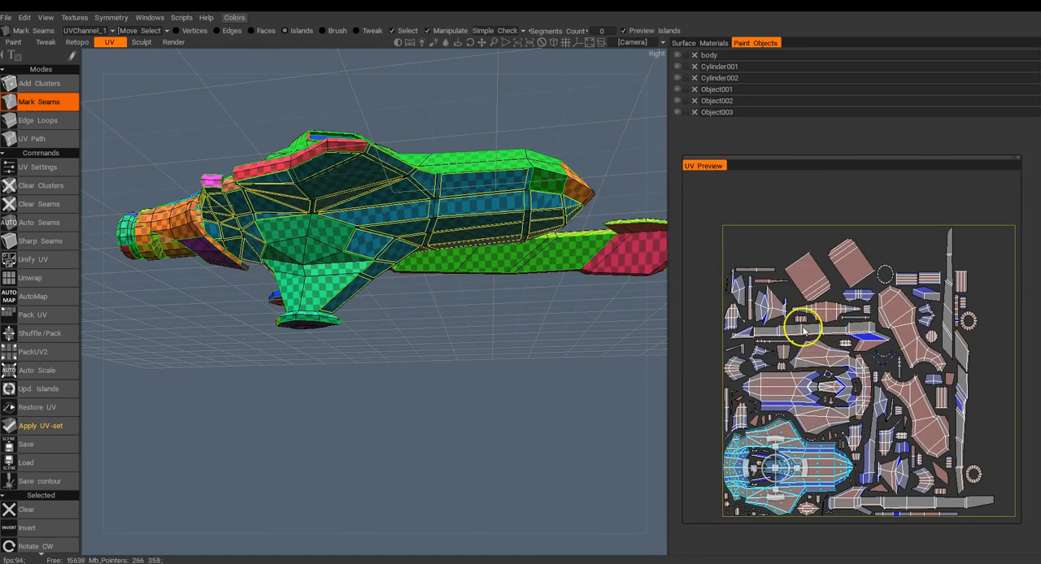
left_click(28, 509)
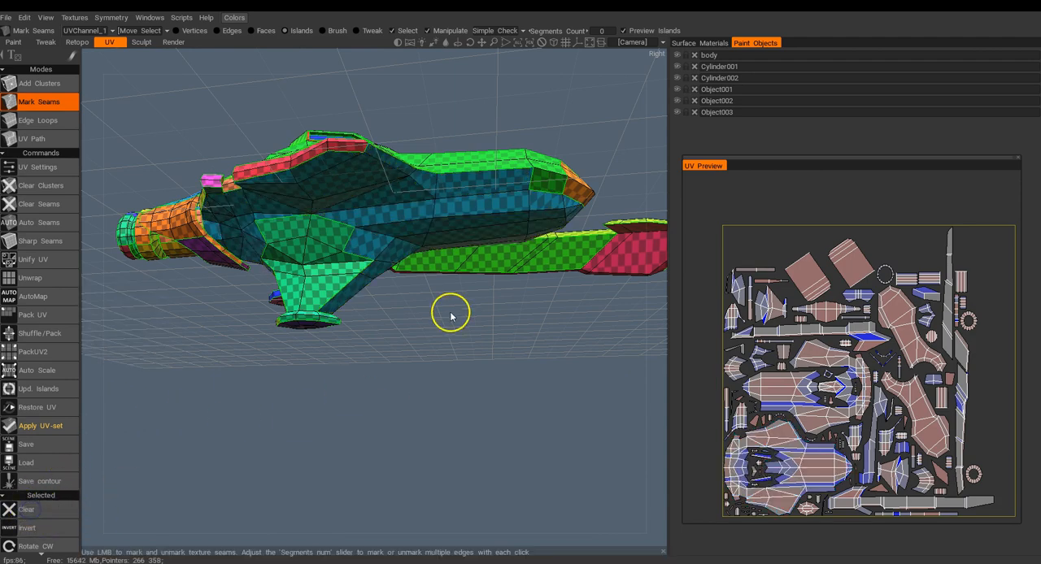
left_click_drag(435, 290, 598, 382)
Compare the surface material and paint object lists, hiding and reshowing 09 - Default and 03 - Default to identify the parts each covers.
left_click(699, 42)
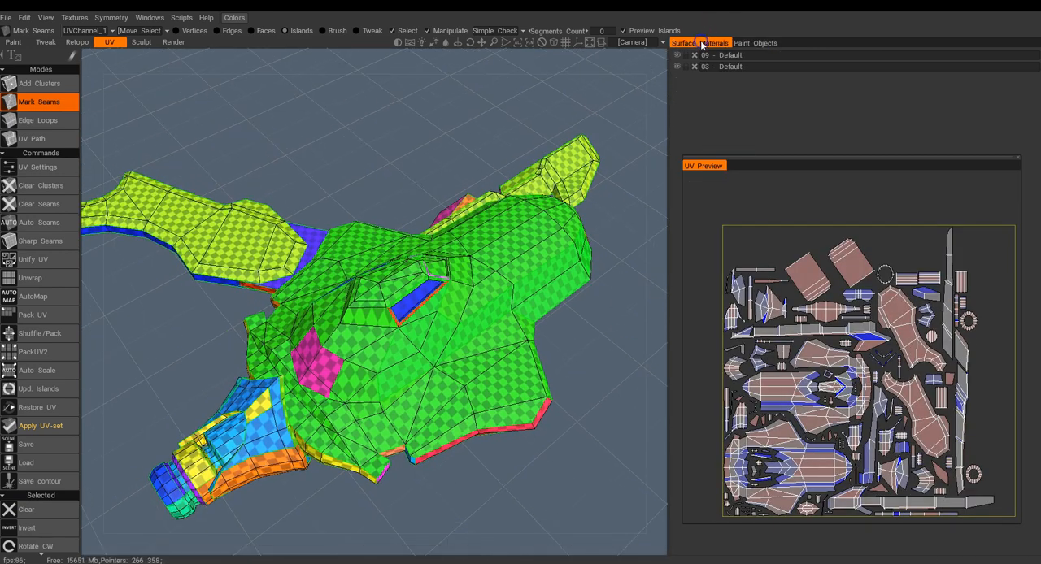
left_click(754, 42)
left_click(697, 42)
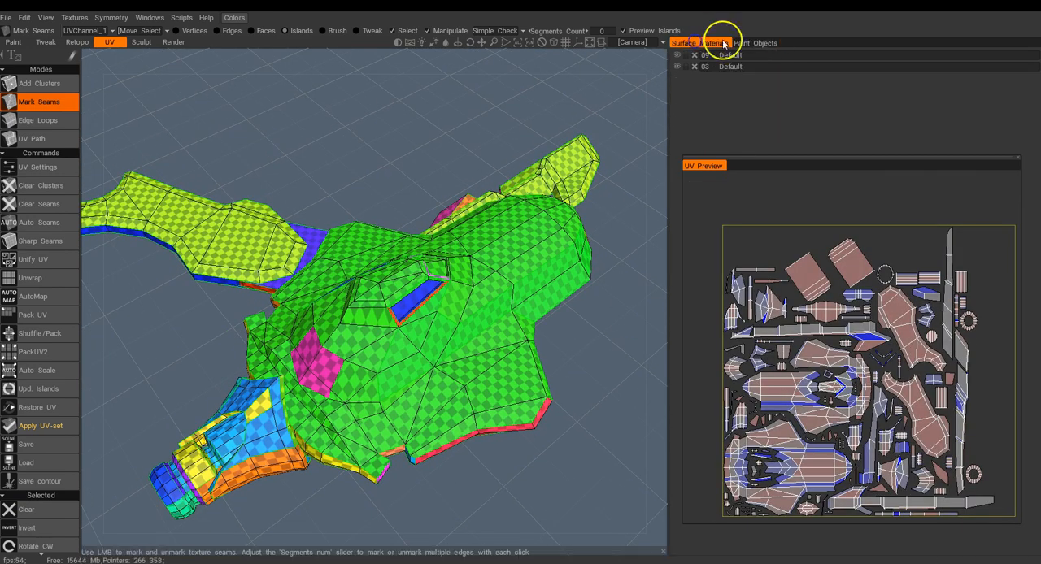
left_click(755, 43)
left_click(698, 42)
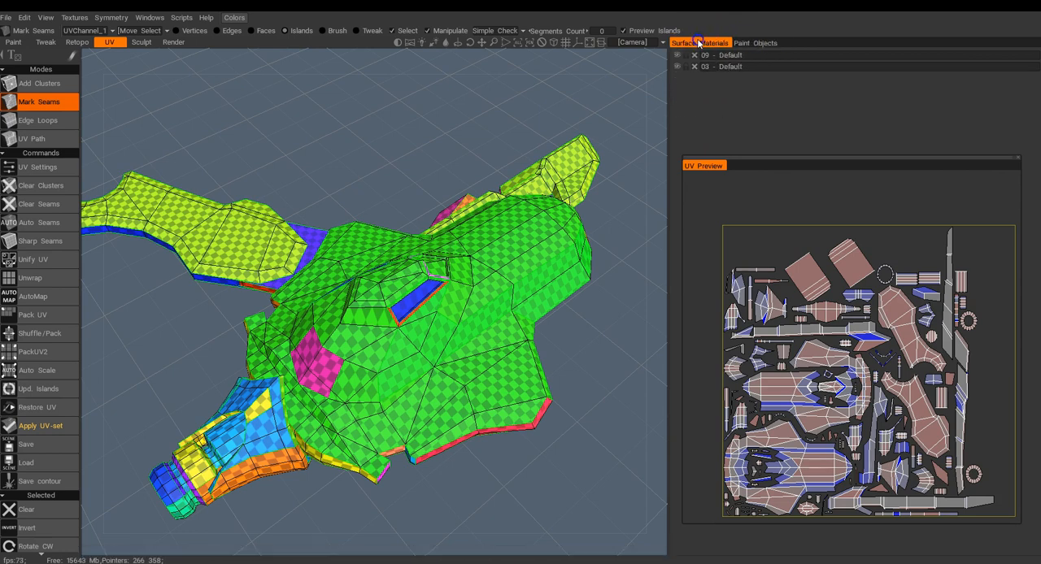
left_click(676, 56)
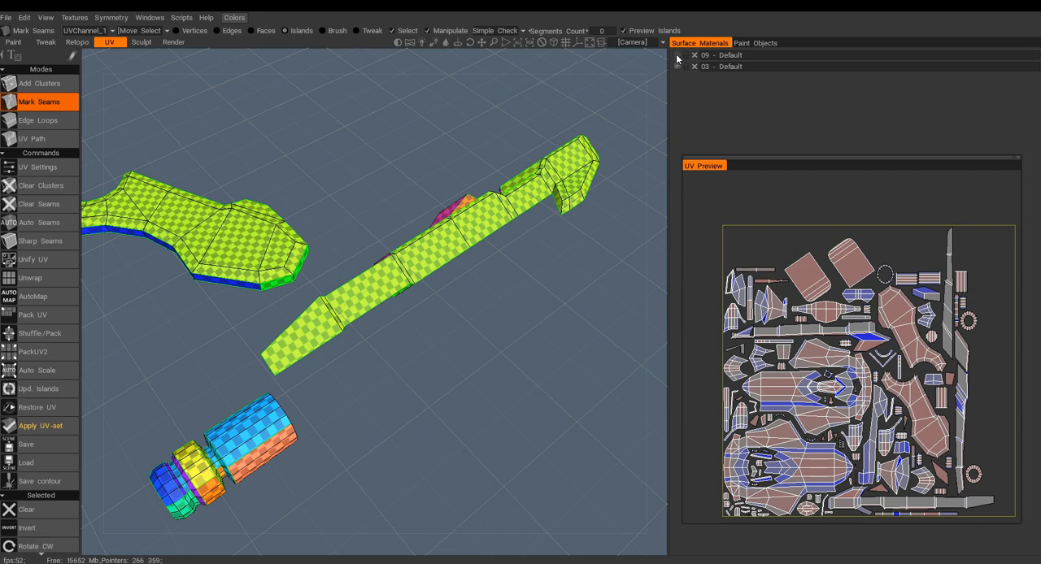
left_click(677, 56)
left_click(677, 67)
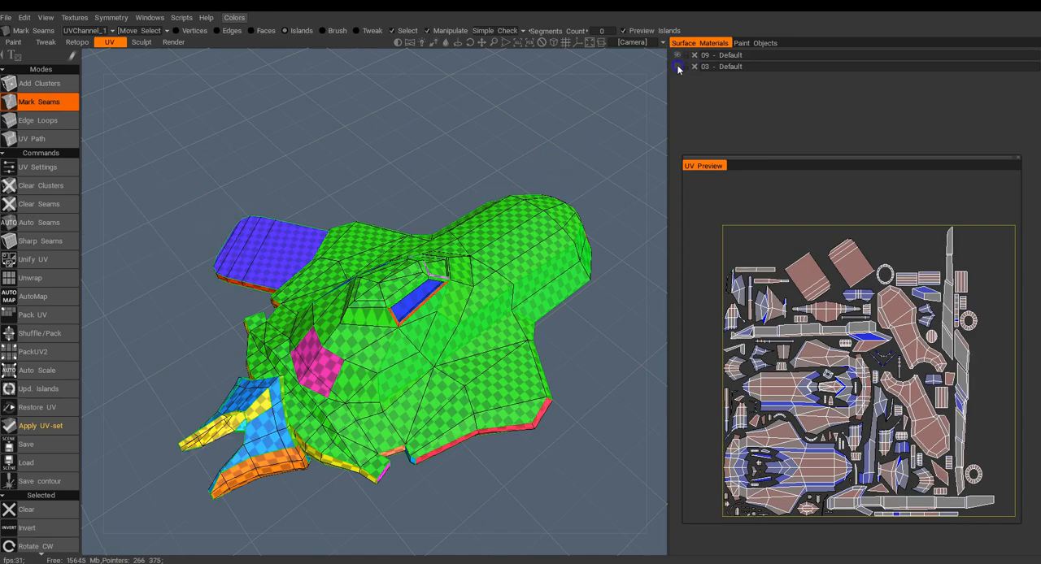
left_click(678, 67)
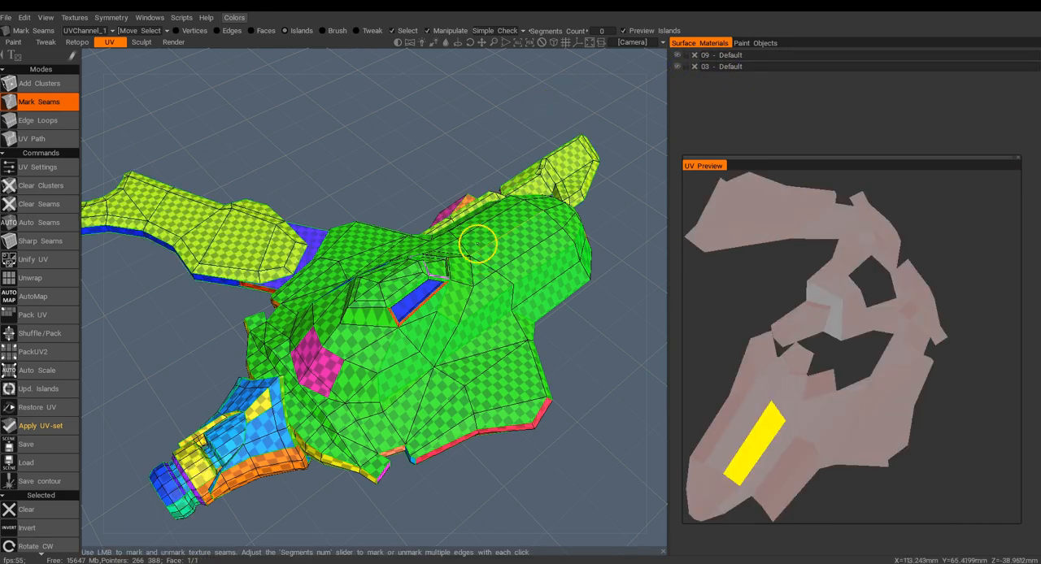
left_click_drag(407, 199, 413, 138)
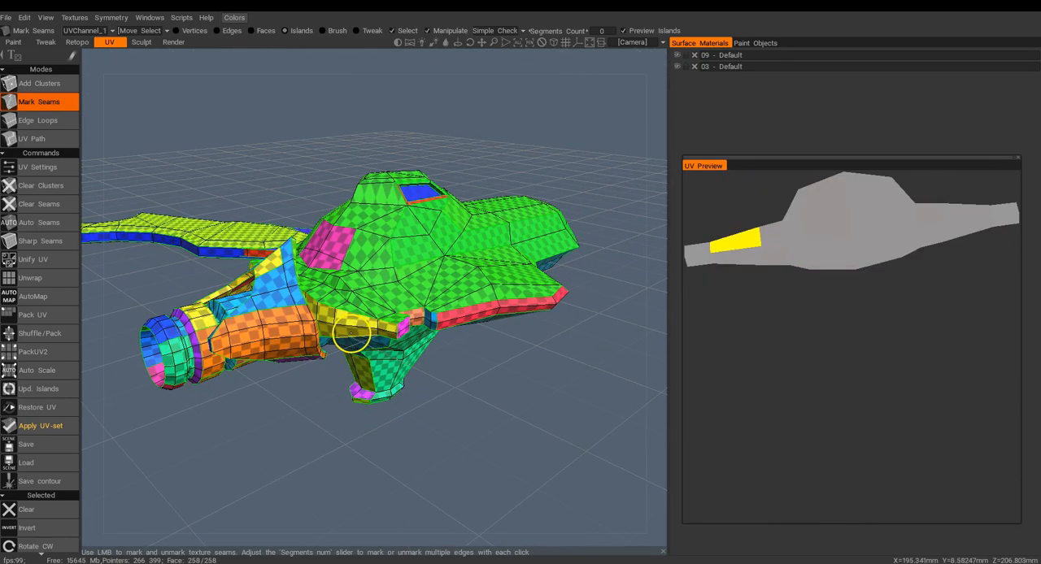
Hide all six paint objects and show only body.
left_click(755, 44)
left_click(677, 55)
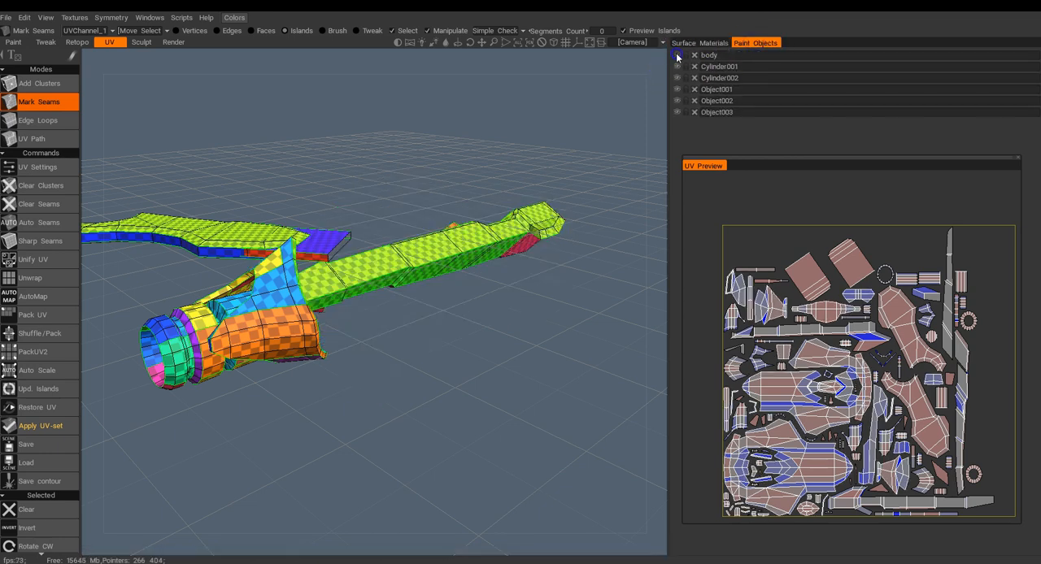
left_click(678, 67)
left_click(678, 78)
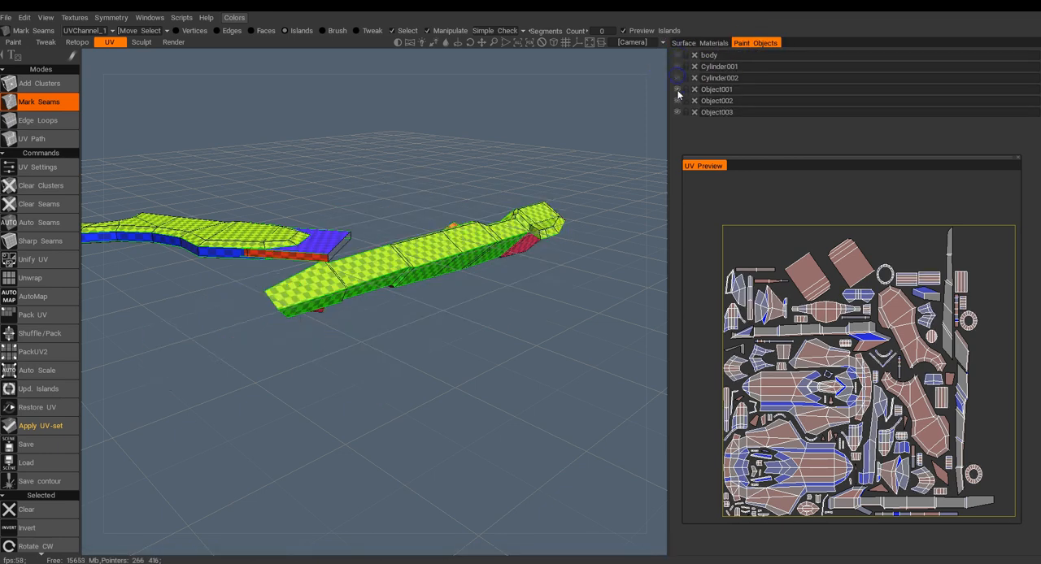
left_click(677, 90)
left_click(677, 101)
left_click(675, 113)
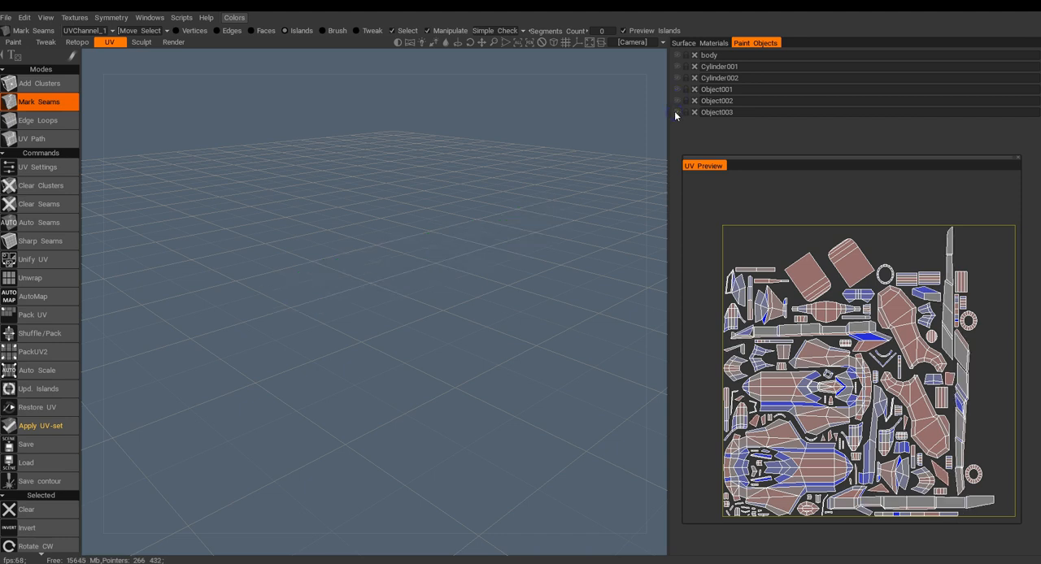
left_click(677, 55)
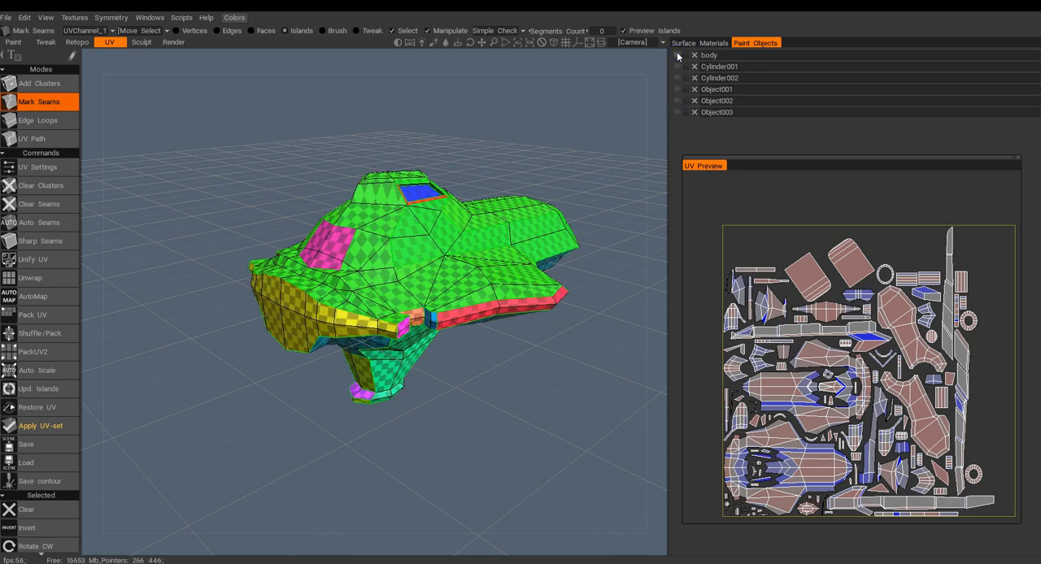
Examine the isolated body's UV islands in the preview from the nose, the upper surface and the side.
left_click_drag(392, 163, 190, 257, "alt")
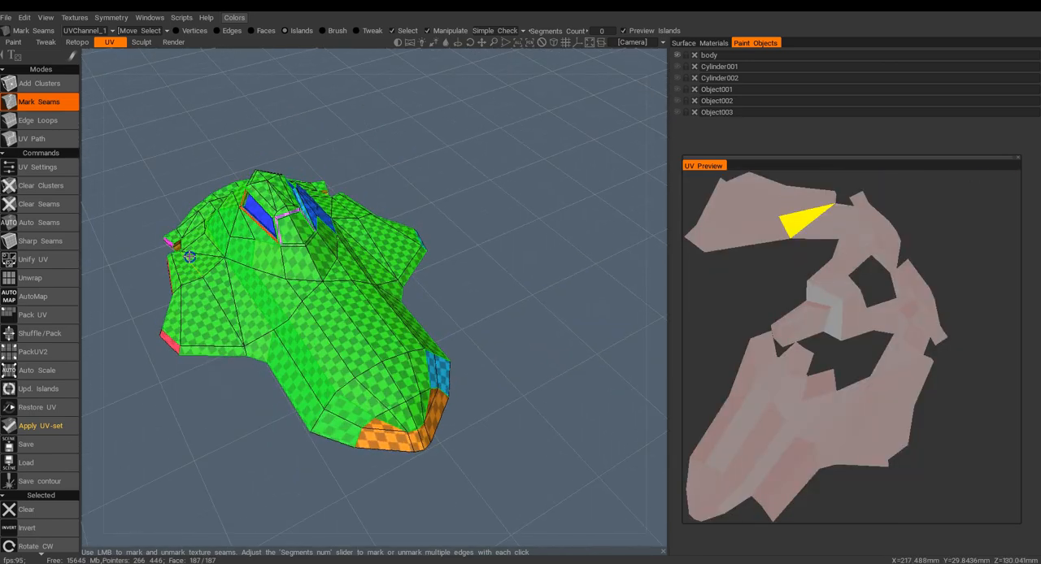
middle_click_drag(229, 257, 283, 248, "alt")
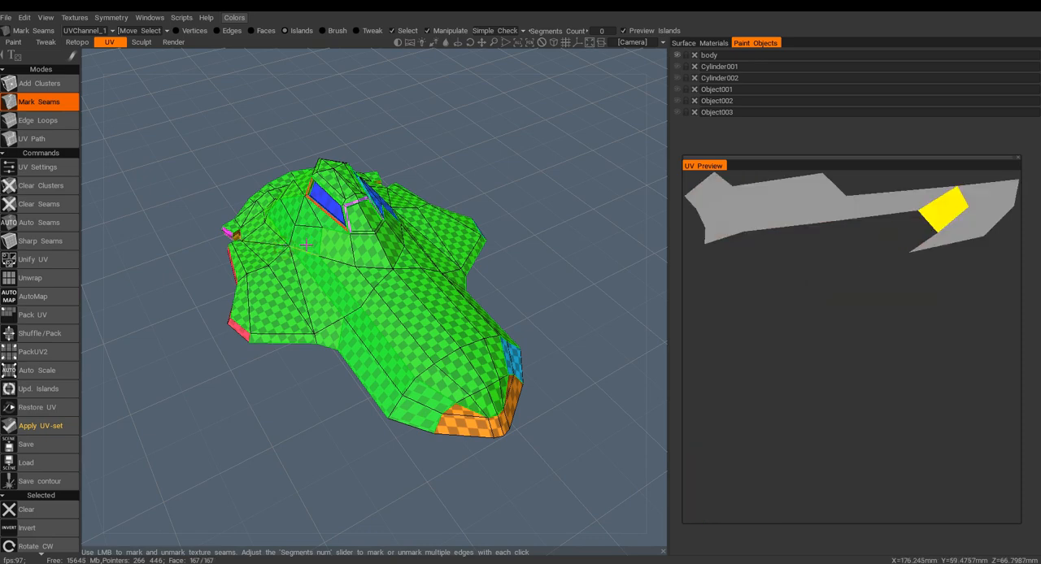
mouse_move(308, 240)
left_mouse_down("alt")
mouse_move(314, 258)
mouse_move(360, 276)
mouse_move(505, 284)
mouse_move(577, 254)
mouse_move(497, 256)
mouse_move(410, 283)
mouse_move(320, 279)
mouse_move(323, 239)
mouse_move(314, 239)
left_mouse_up("alt")
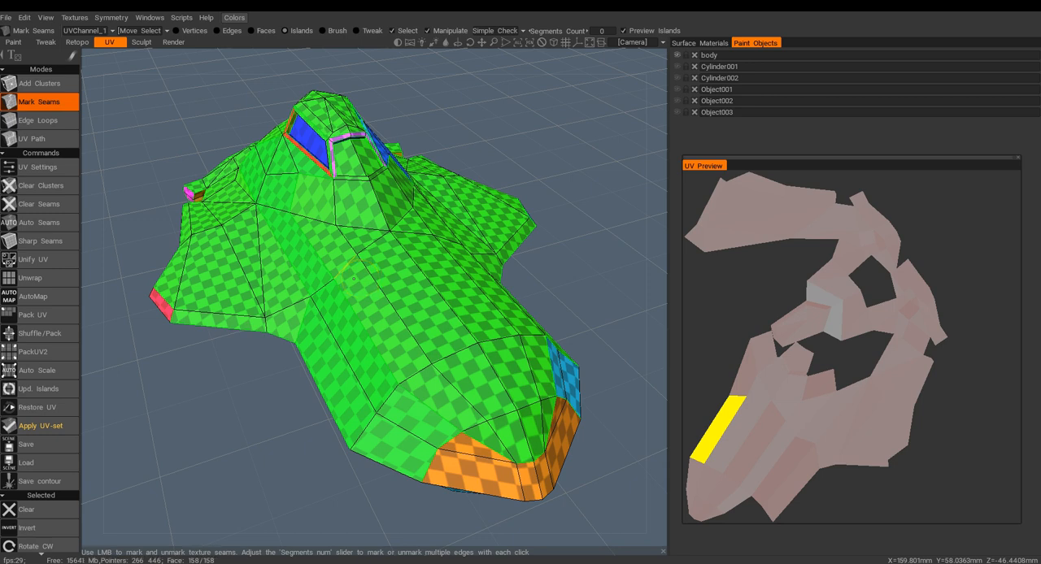
middle_click_drag(407, 215, 440, 257)
left_click_drag(398, 270, 516, 293, "alt")
middle_click_drag(464, 270, 419, 300)
left_click_drag(381, 302, 432, 291, "alt")
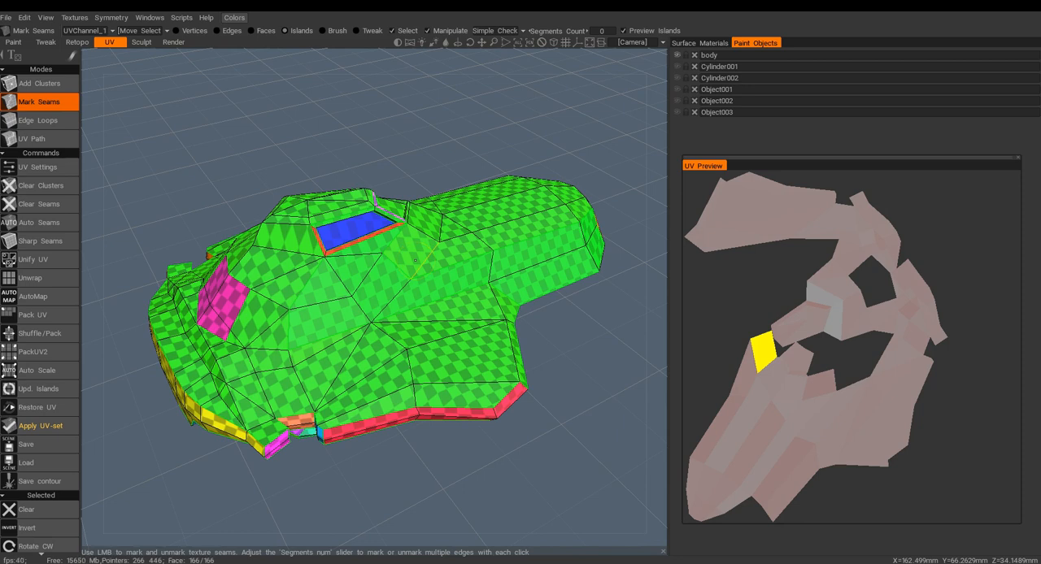
Show only Object001 in place of body and clear all of its seams.
left_click(677, 55)
left_click(679, 90)
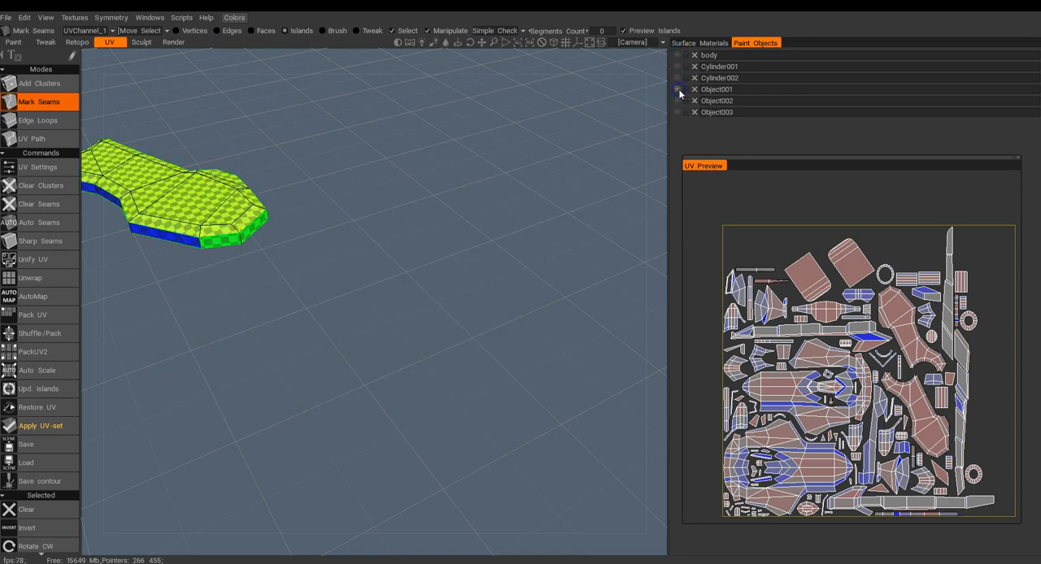
middle_click_drag(348, 214, 512, 288)
middle_click_drag(435, 281, 504, 295)
left_click_drag(504, 294, 472, 292)
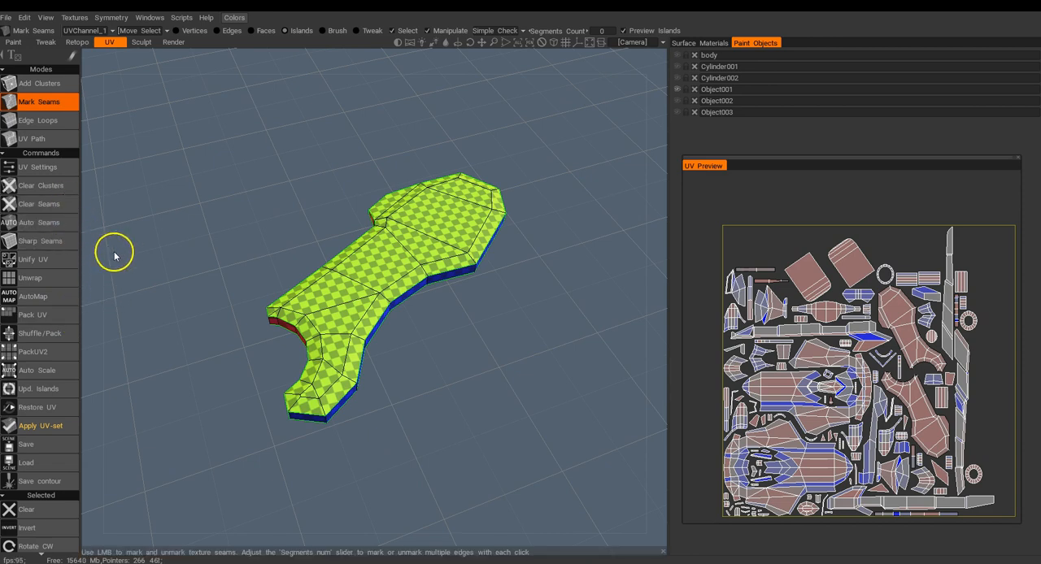
left_click(50, 208)
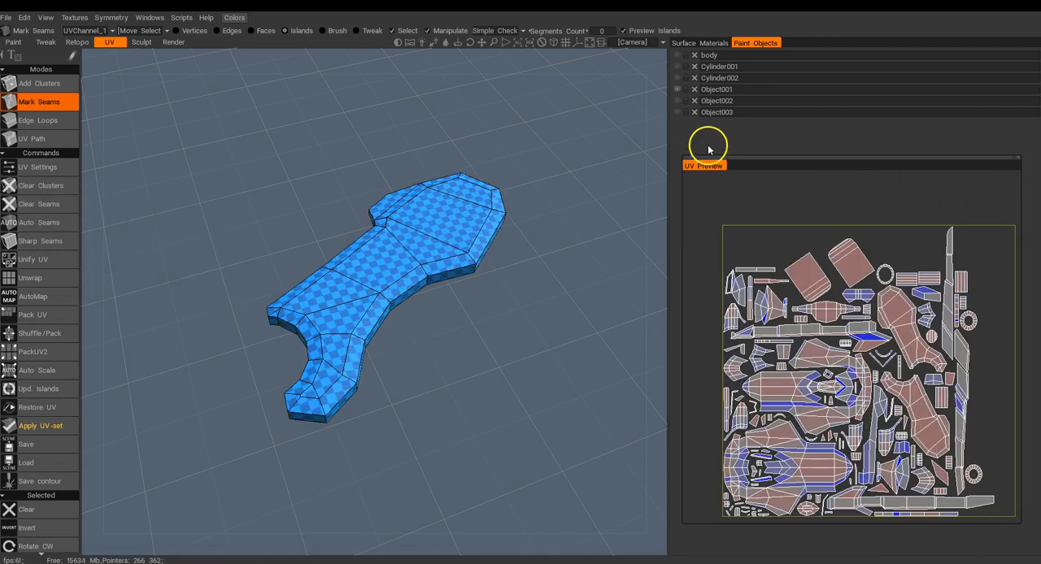
Mark seams edge by edge along the upper rim around the wing's wide end.
left_click_drag(533, 292, 515, 289)
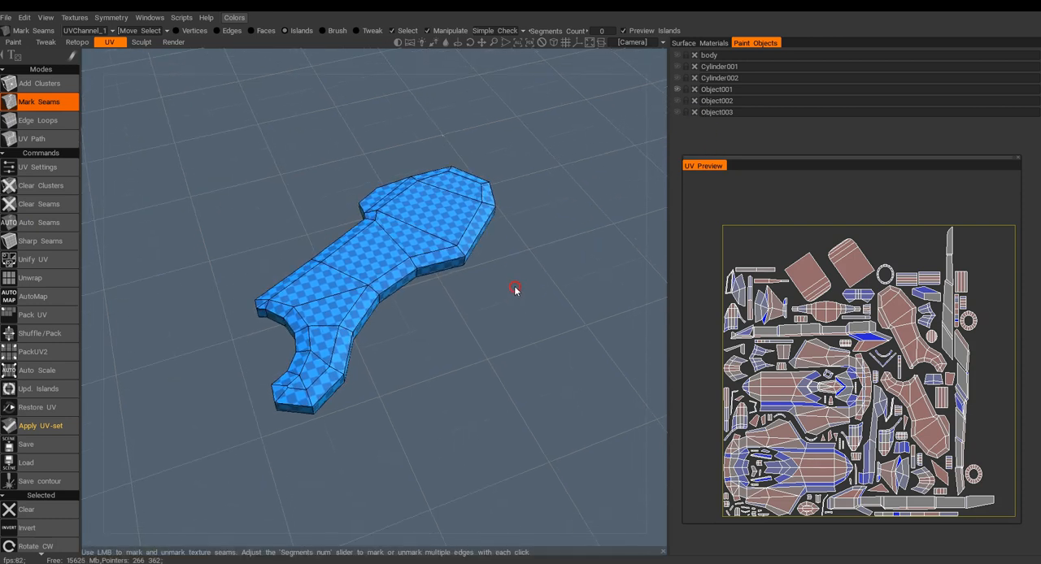
left_click_drag(420, 326, 641, 297)
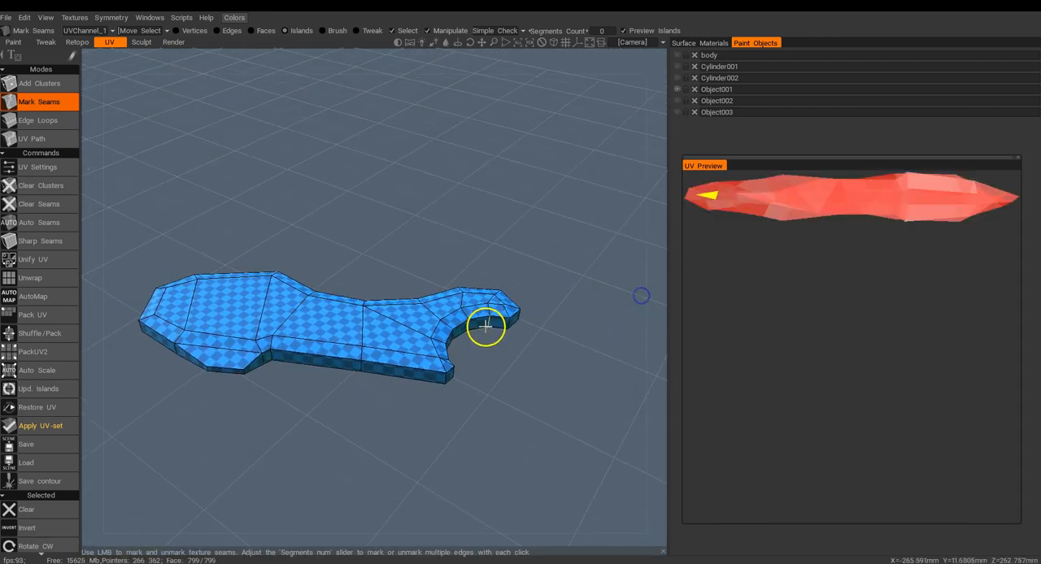
middle_click_drag(488, 326, 546, 283)
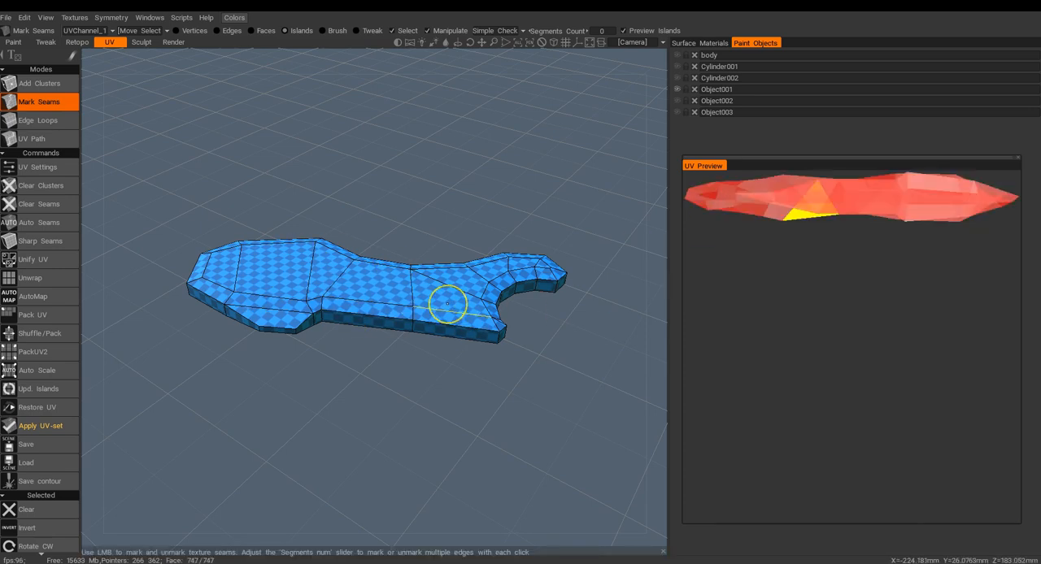
left_click_drag(439, 303, 413, 309)
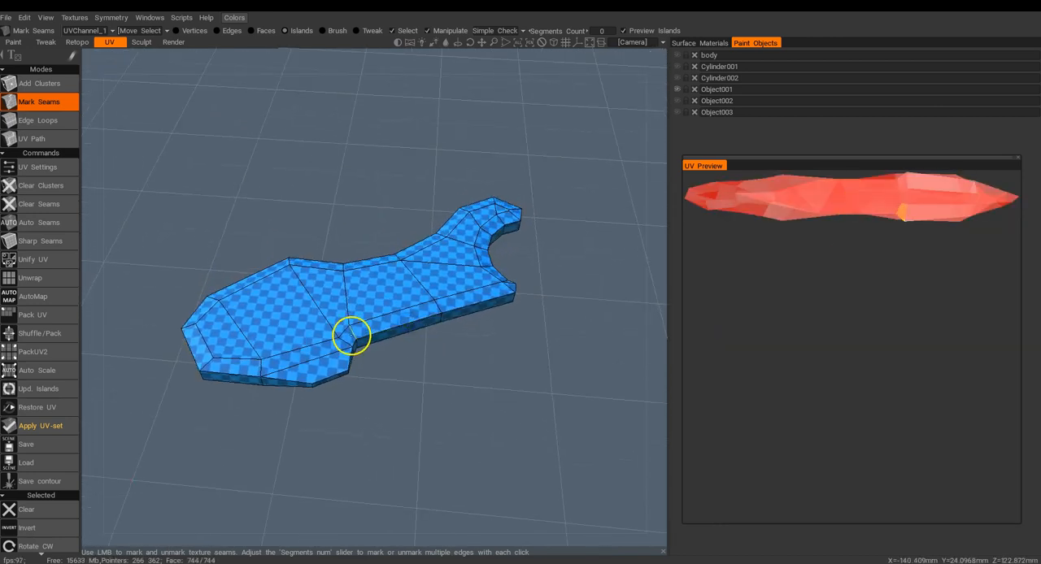
middle_click_drag(342, 342, 394, 286)
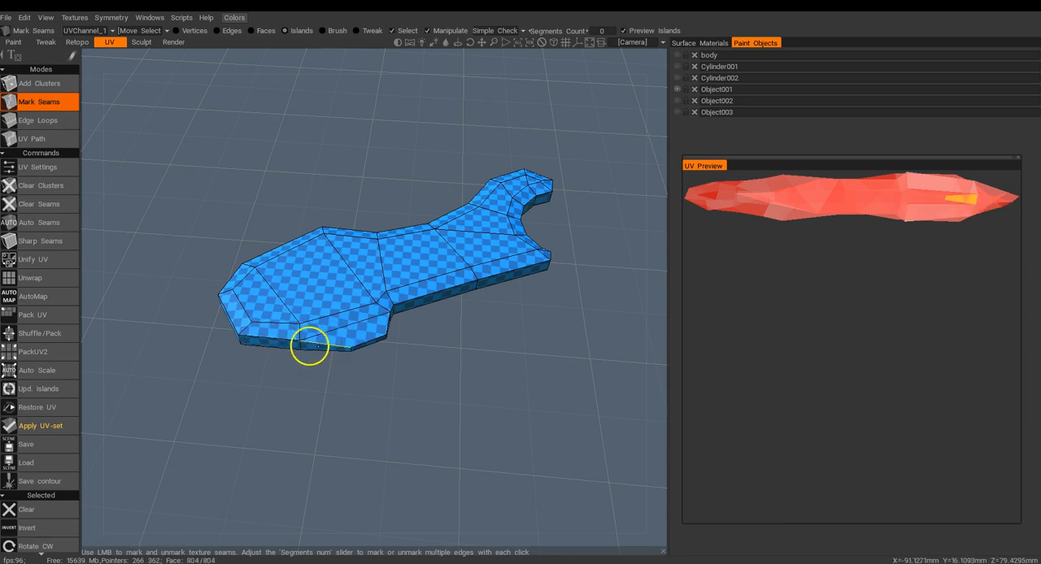
middle_click_drag(268, 340, 318, 336)
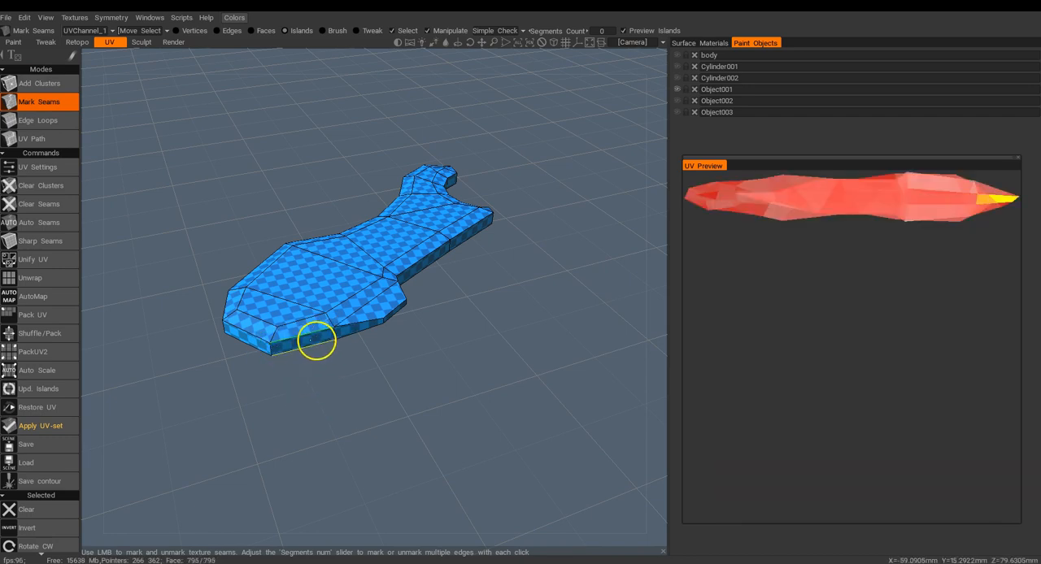
left_click_drag(307, 365, 355, 387)
right_click_drag(355, 388, 362, 424)
middle_click_drag(357, 397, 417, 325)
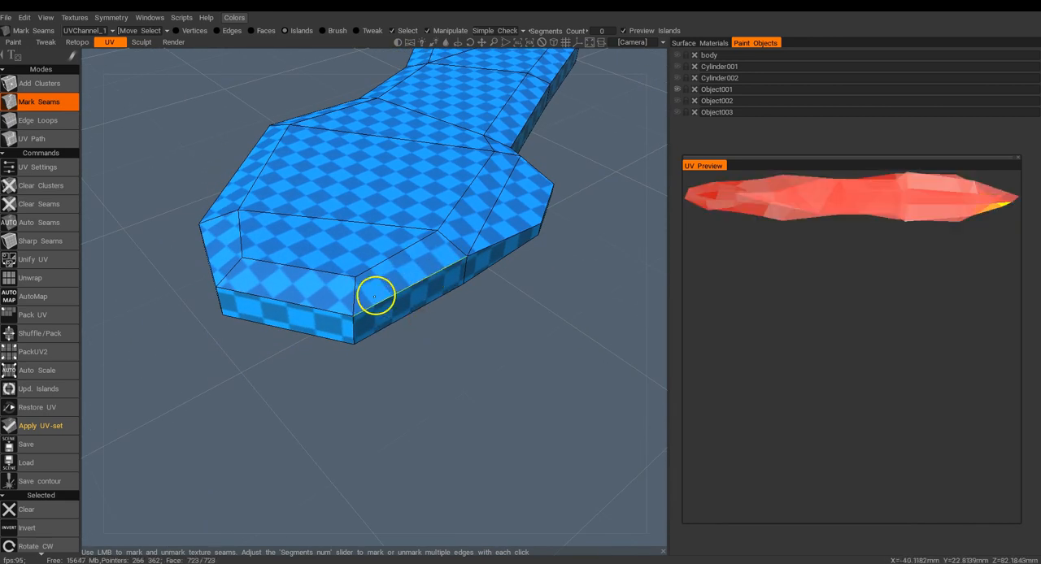
left_click(375, 296)
left_click(316, 306)
left_click_drag(265, 355, 333, 295)
left_click(362, 262)
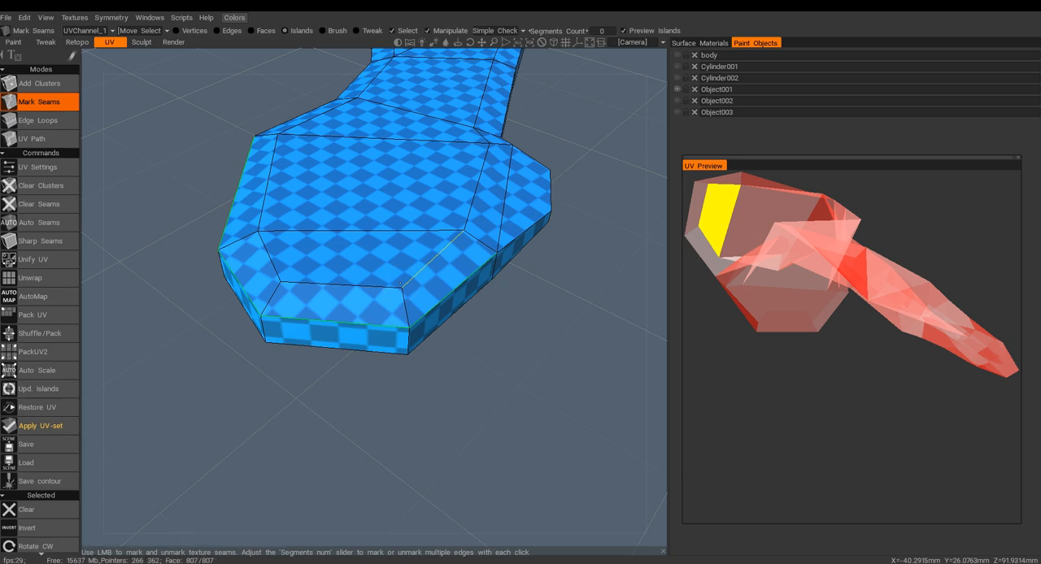
Mark the remaining upper rim of the wing as a seam with Edge Loops.
left_click_drag(388, 284, 278, 276)
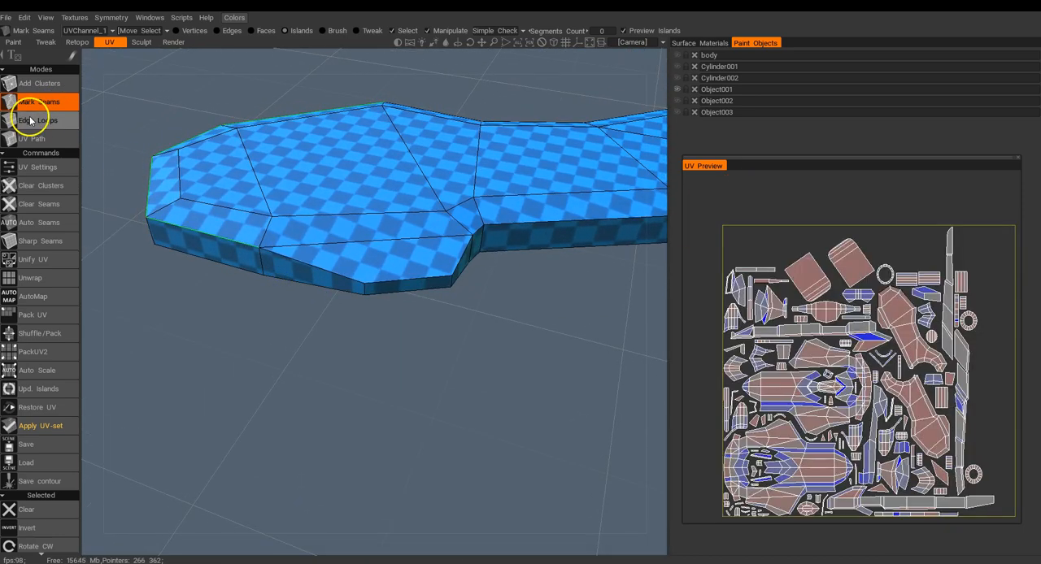
left_click(32, 121)
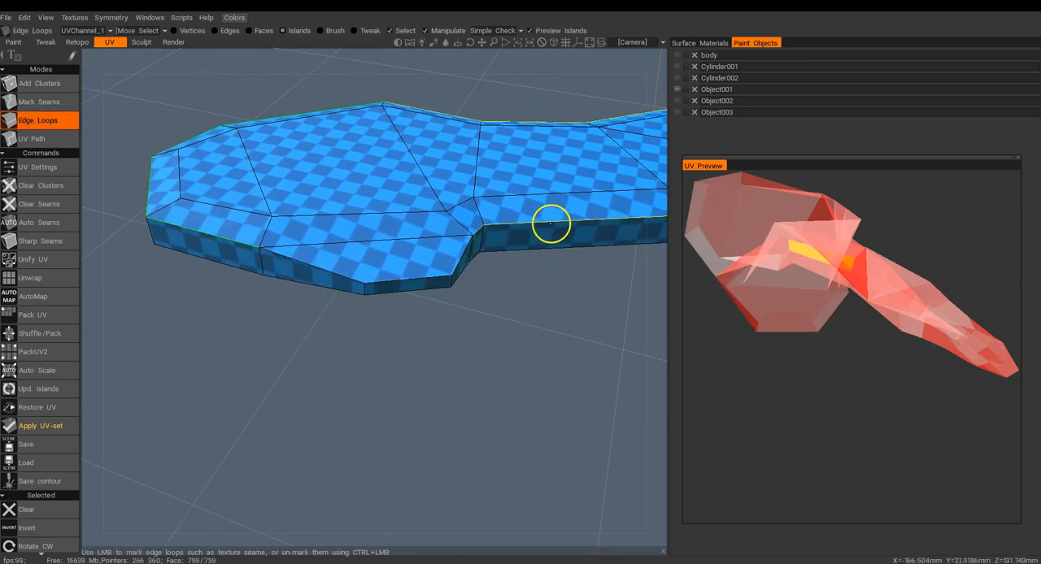
middle_click_drag(536, 227, 346, 250)
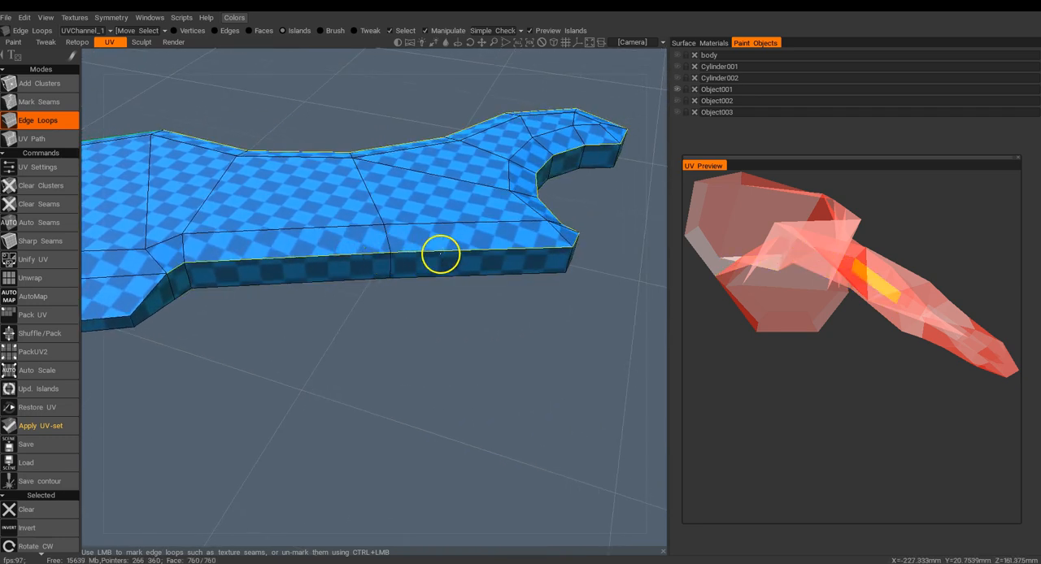
left_click(440, 255)
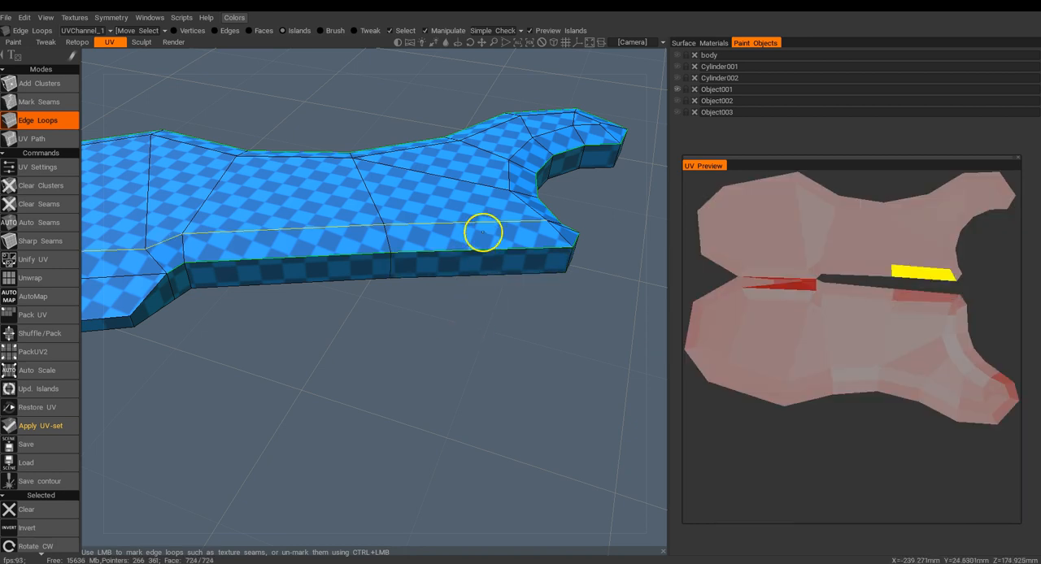
Mark the lower rim around the wing's wide end as a seam with UV Path, from the inner notch to the end corner.
middle_click_drag(350, 239, 493, 229)
left_click(35, 136)
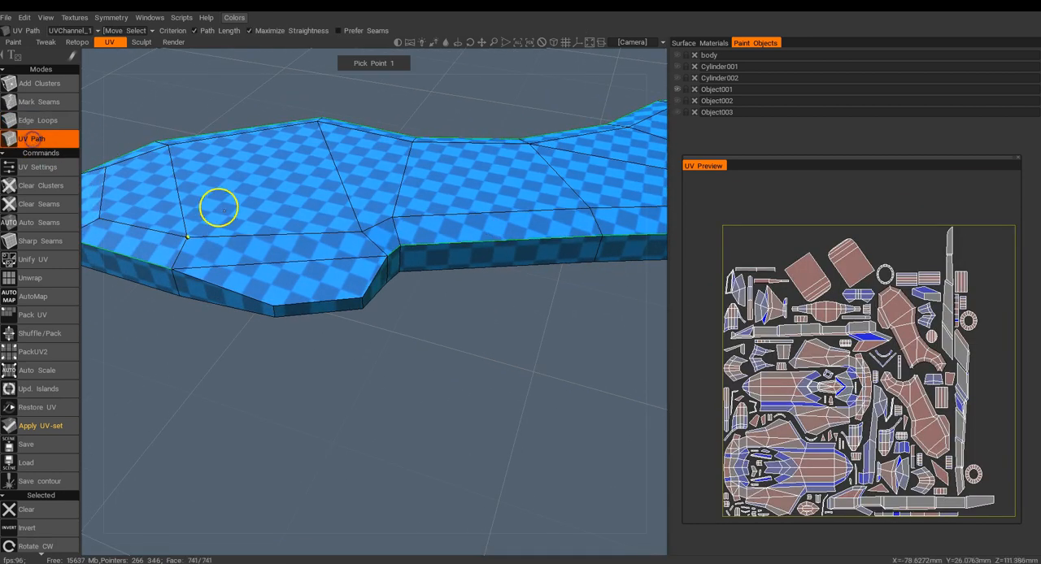
left_click_drag(404, 279, 401, 166)
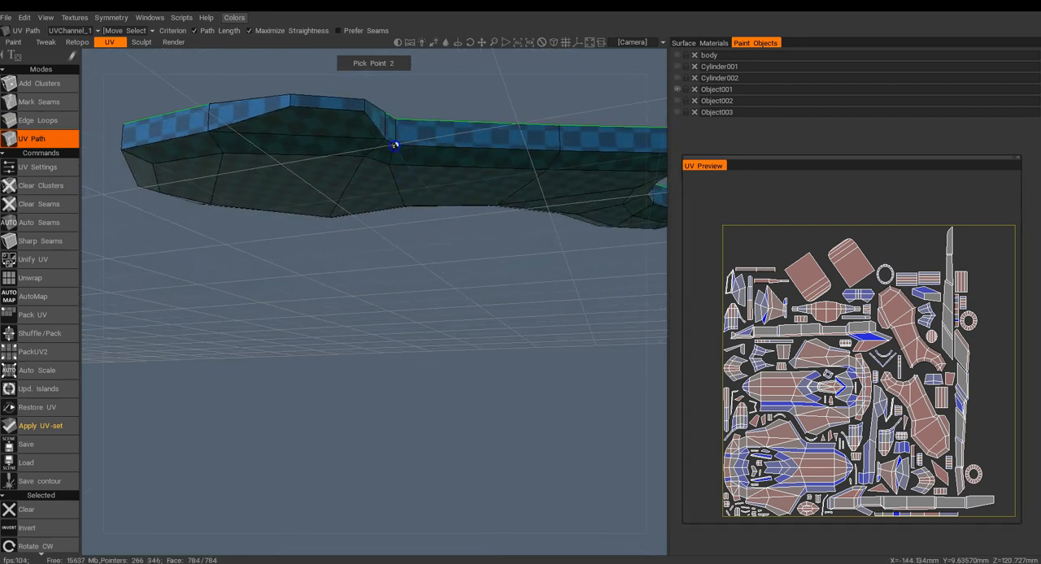
left_click(122, 149)
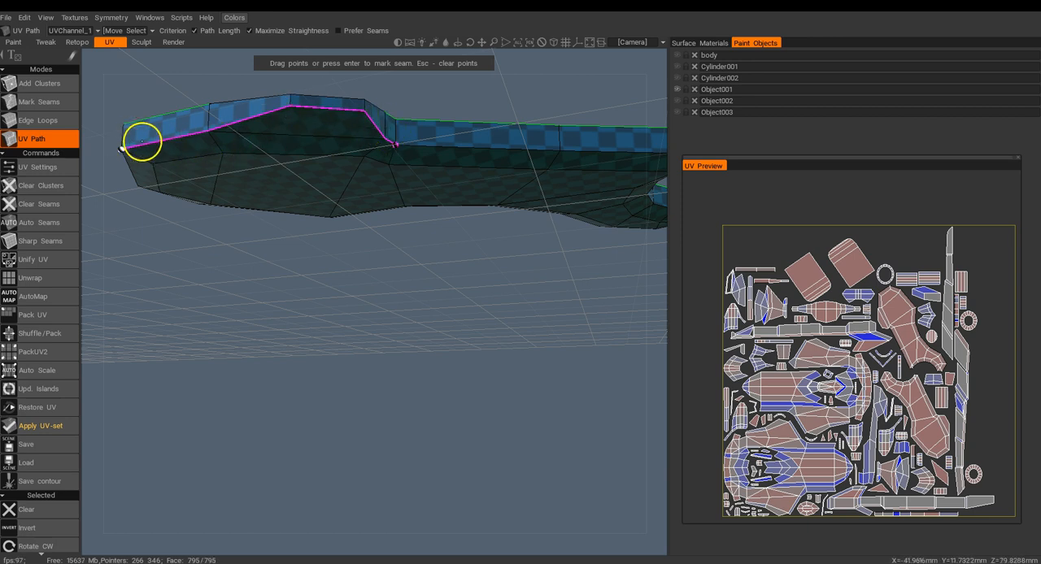
key("Return")
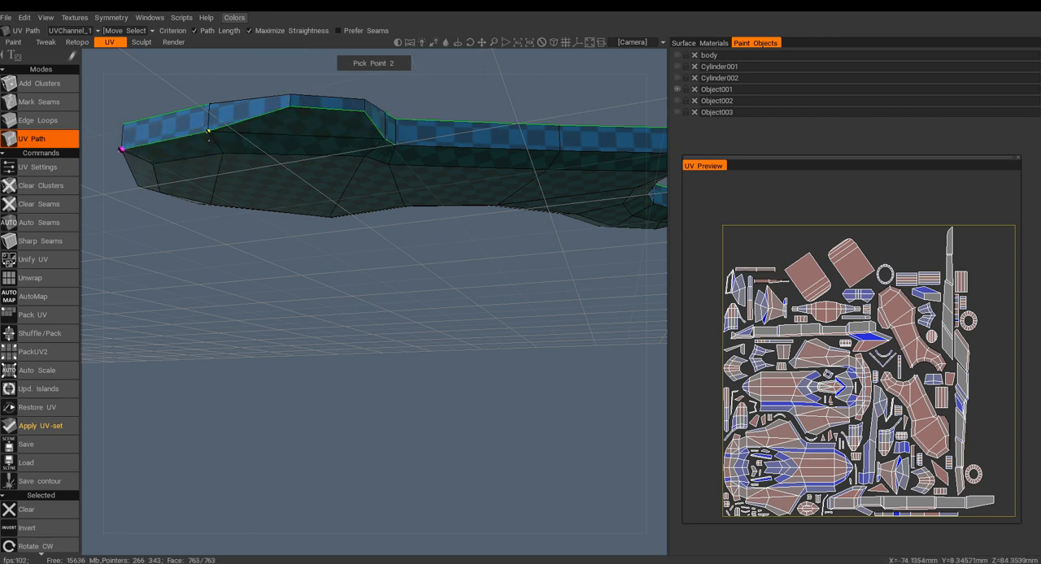
Mark the remaining lower rim edges of the wing as seams with Mark Seams.
left_click_drag(365, 320, 416, 303)
left_click_drag(113, 165, 311, 274)
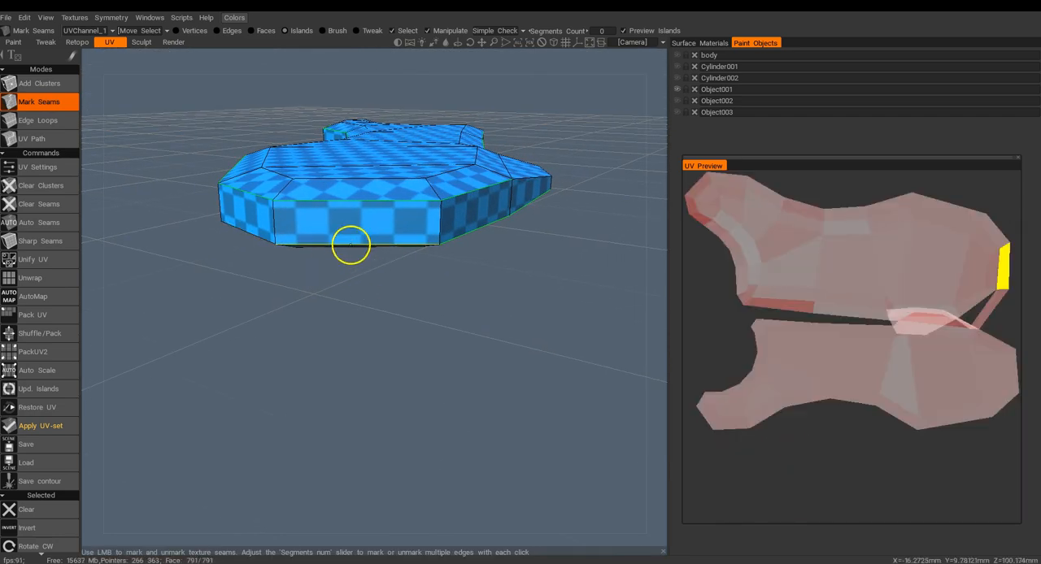
left_click_drag(336, 253, 467, 297)
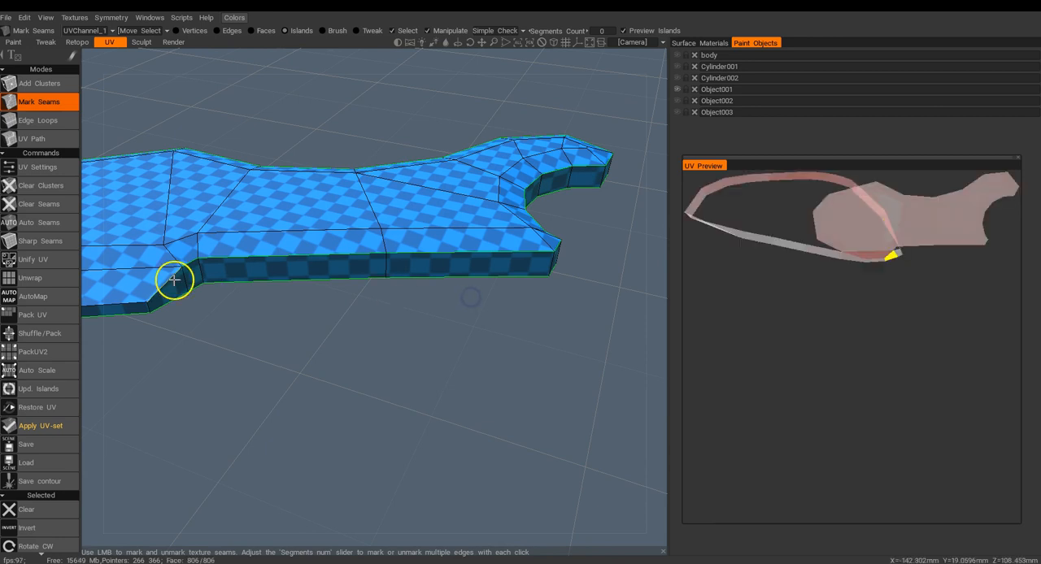
Mark the missing upper rim edges around the notch and wide end so the side strip separates from the wing's top face.
left_click_drag(171, 283, 437, 263)
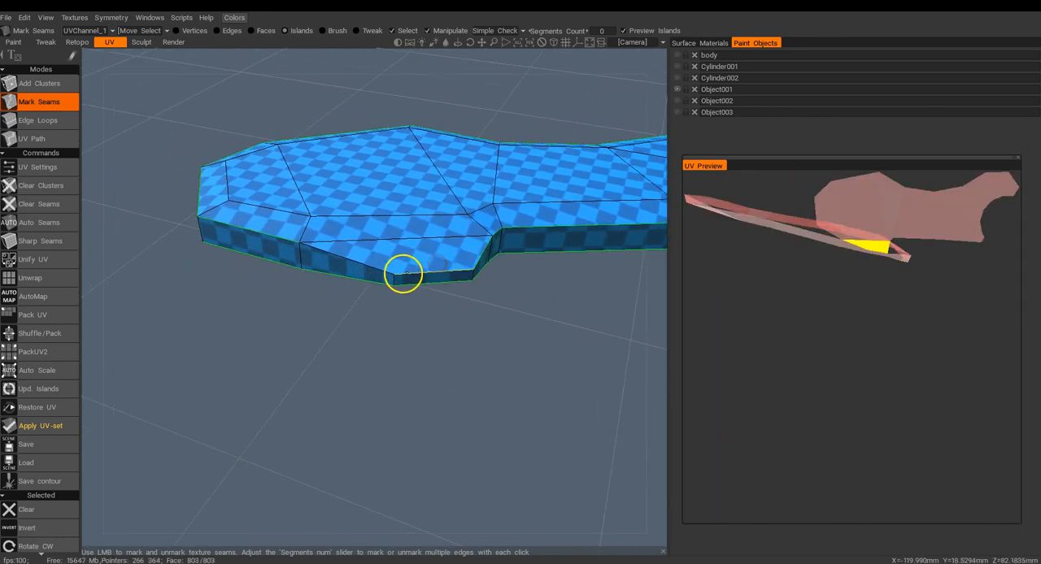
left_click_drag(371, 265, 226, 201)
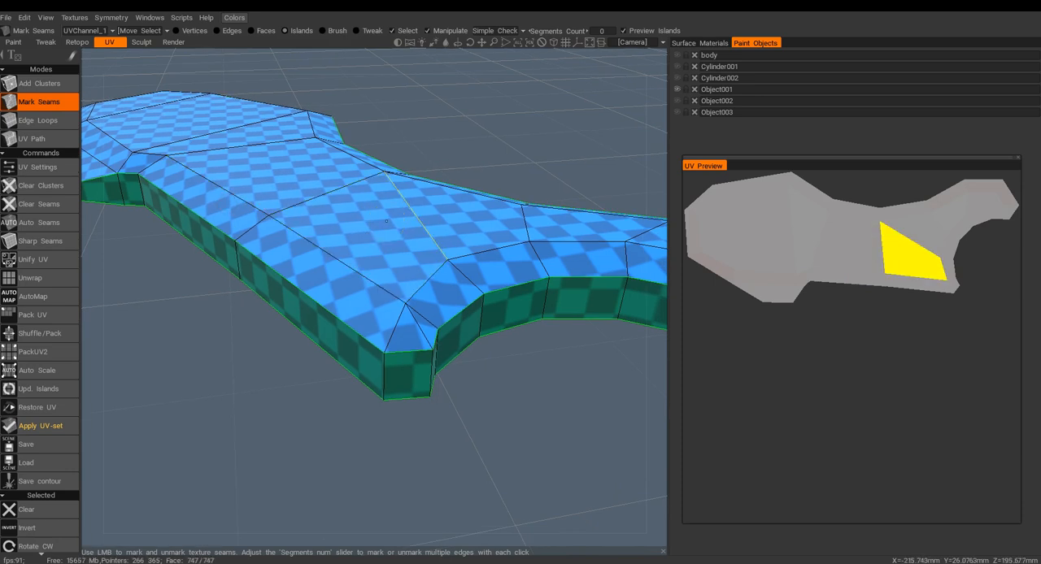
left_click_drag(387, 221, 402, 134)
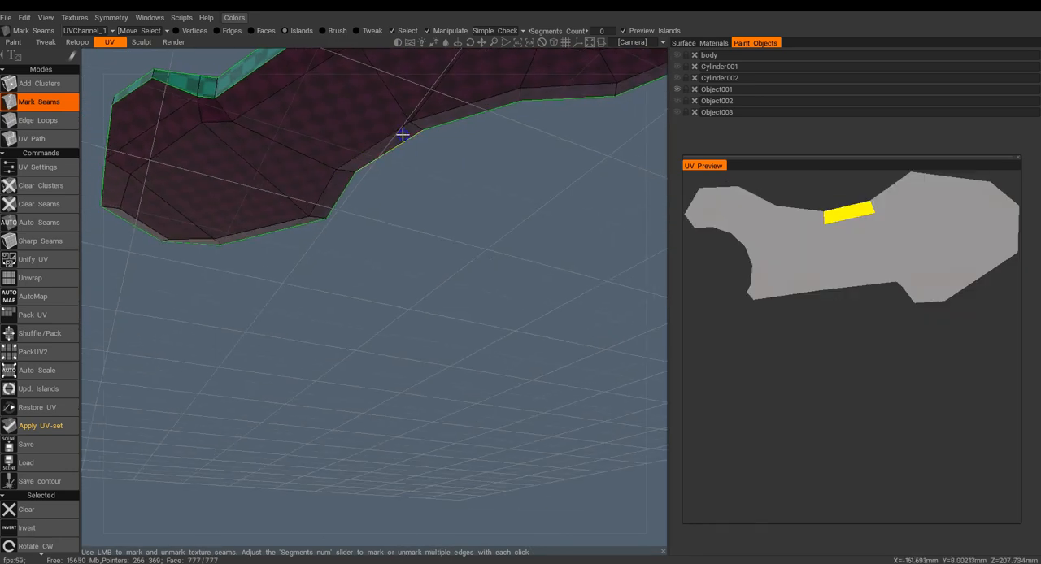
left_click_drag(345, 102, 334, 313)
Split the wing's side strip into separate islands by marking vertical edges at its corners as seams.
scroll(341, 340, "up", 3)
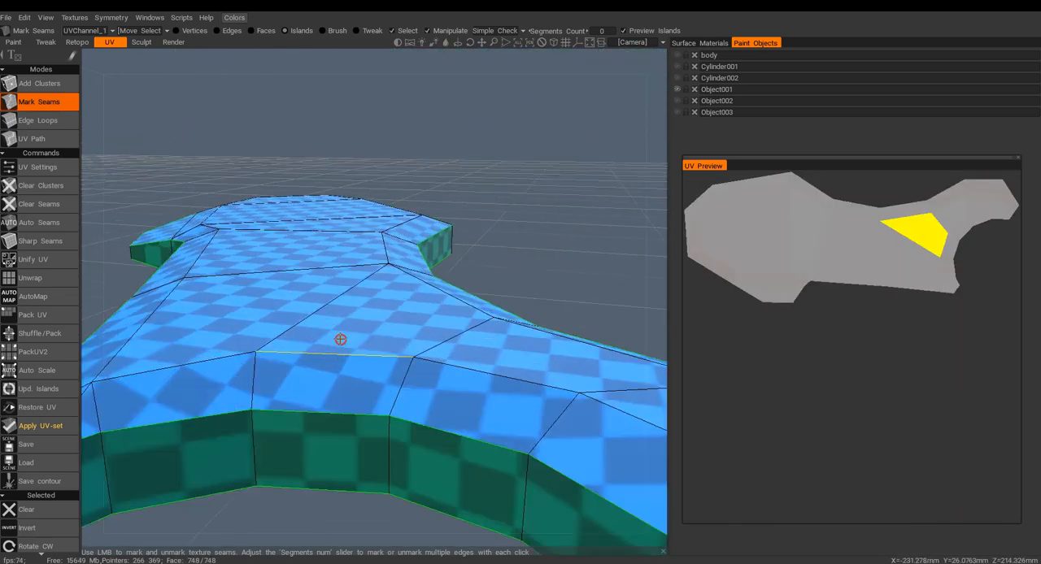
right_click_drag(341, 340, 342, 304, "alt")
left_click_drag(342, 304, 393, 335, "alt")
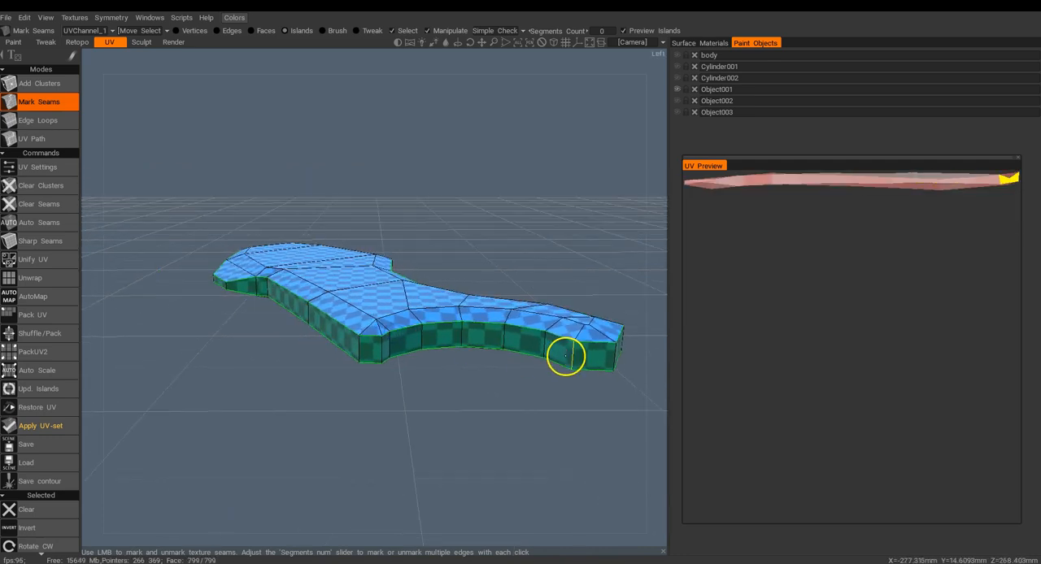
left_click_drag(571, 355, 480, 340, "alt")
left_click_drag(294, 316, 490, 335, "alt")
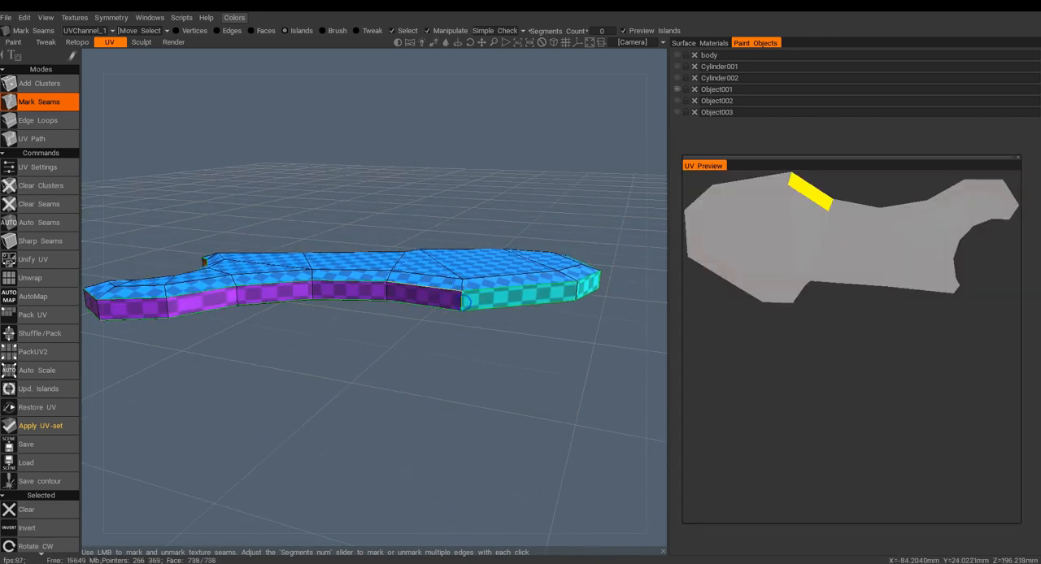
left_click_drag(445, 270, 404, 264, "alt")
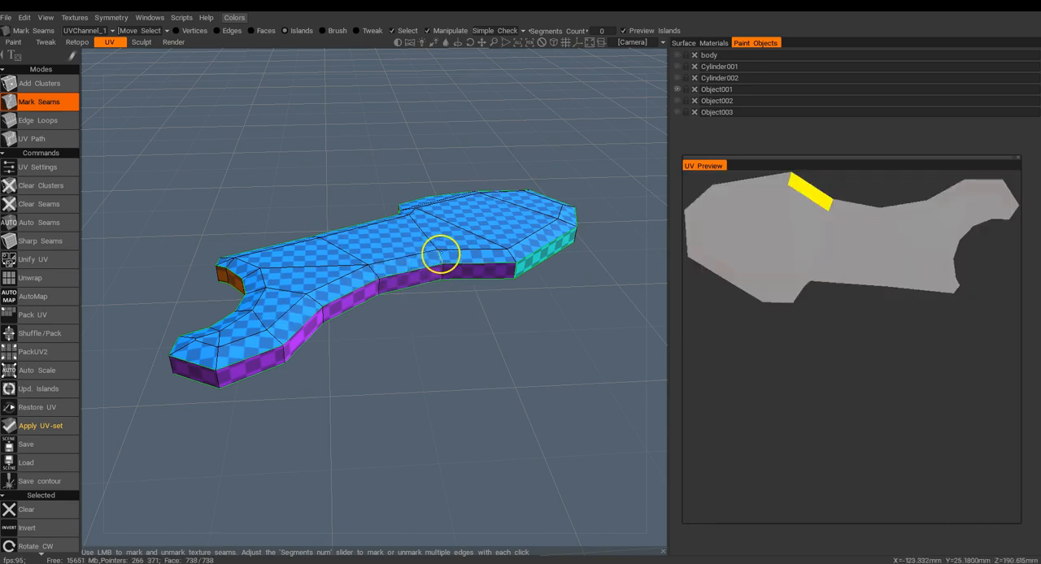
mouse_move(477, 309)
left_mouse_down()
mouse_move(374, 339)
mouse_move(464, 323)
left_mouse_up()
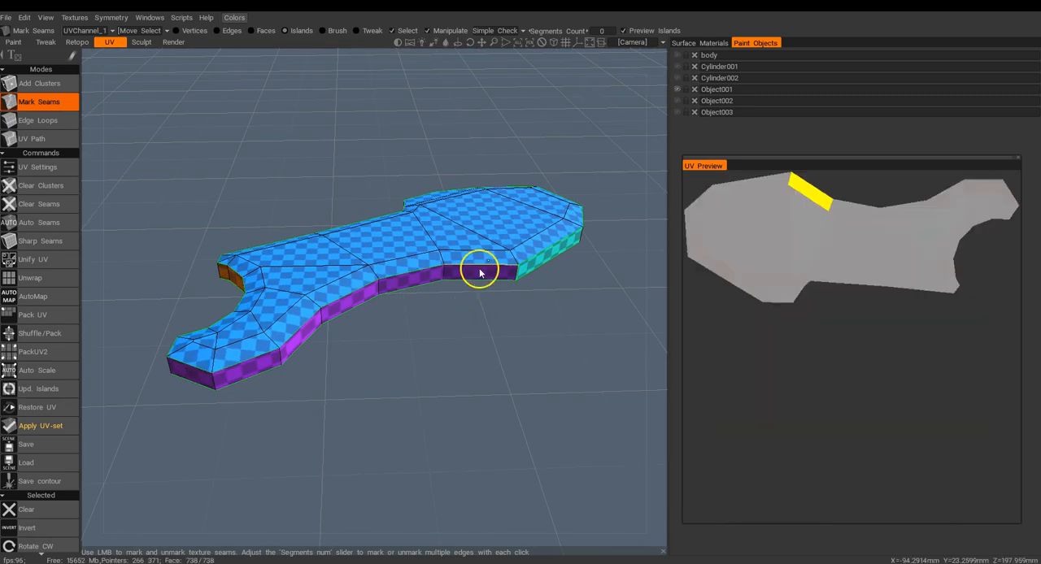
Show only Object002 in place of Object001 and mark the upper rim of the plate as a seam.
left_click(676, 91)
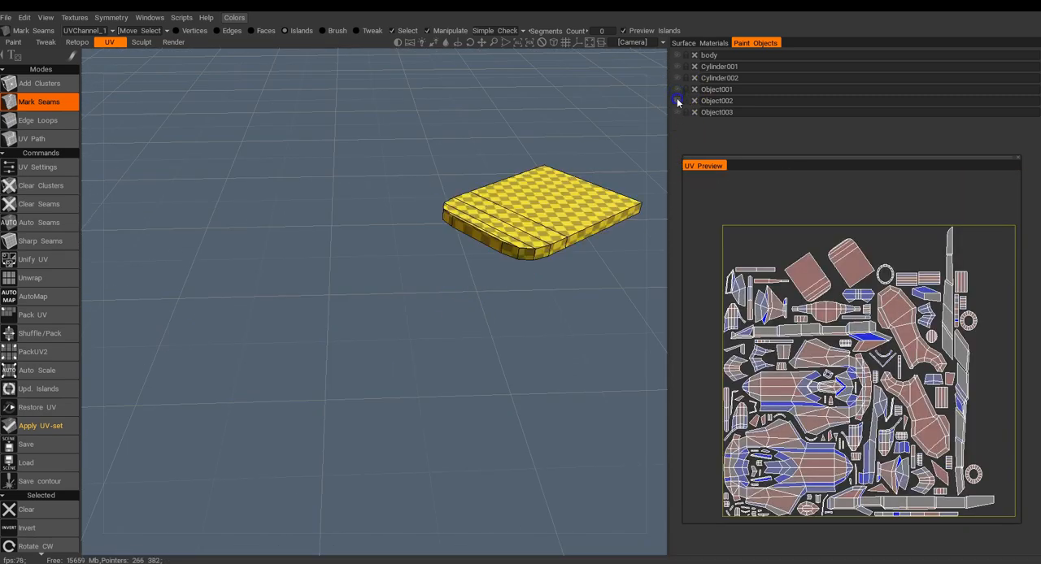
left_click_drag(431, 234, 464, 252)
middle_click_drag(464, 252, 305, 390)
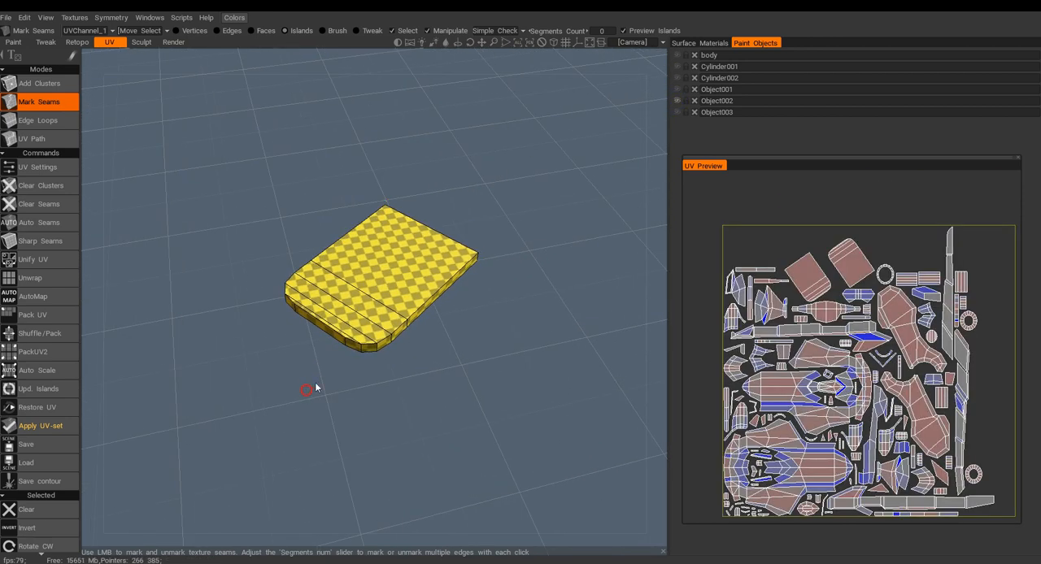
scroll(349, 367, "up", 4)
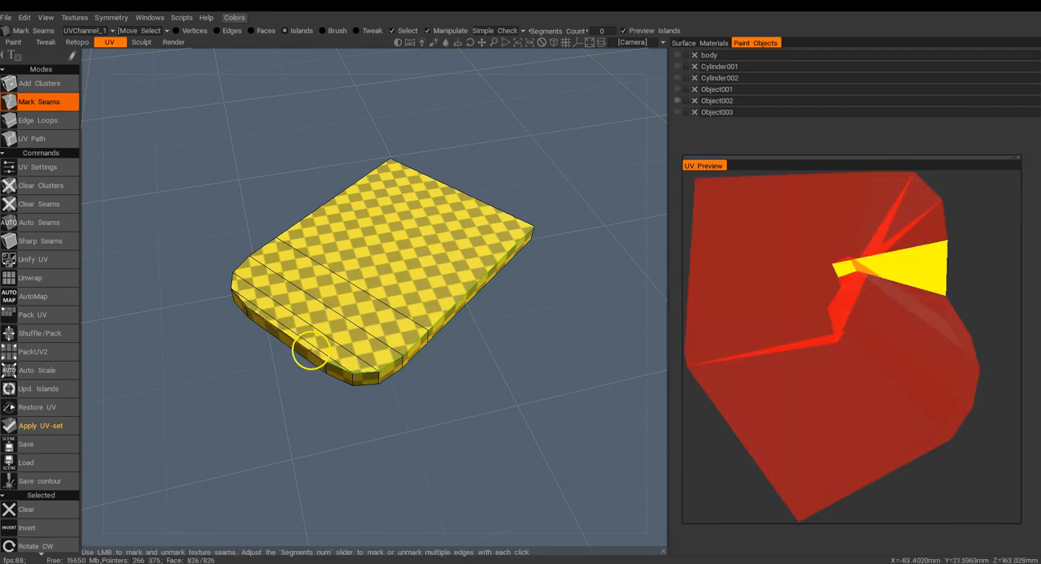
left_click(243, 302)
Mark the lower rim of the Object002 plate as a seam to separate its underside from the side strip.
left_click_drag(413, 311, 462, 210, "alt")
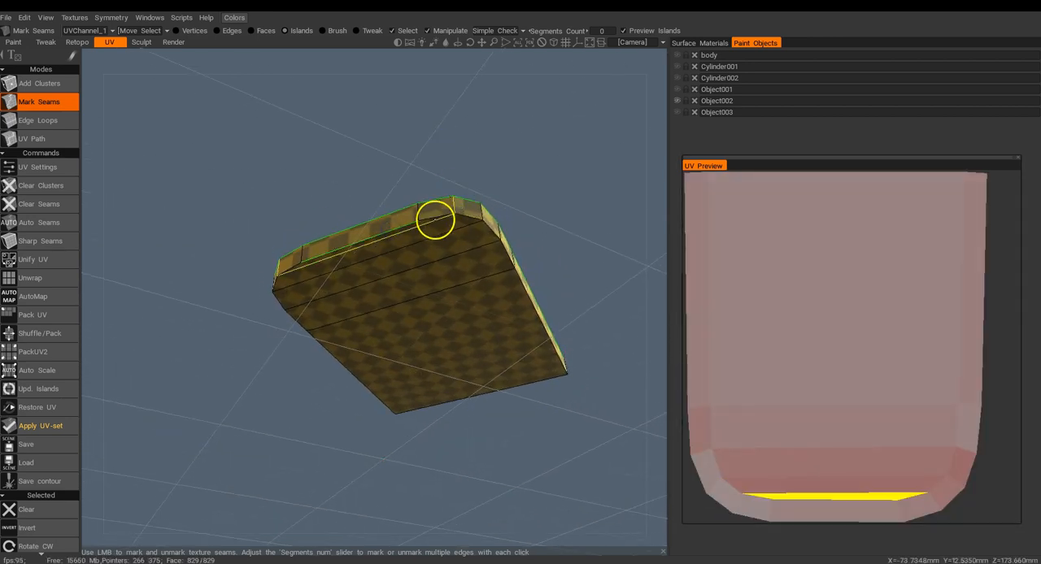
left_click(433, 219)
left_click(288, 268)
left_click_drag(392, 234, 390, 374, "alt")
left_click_drag(473, 313, 471, 167, "alt")
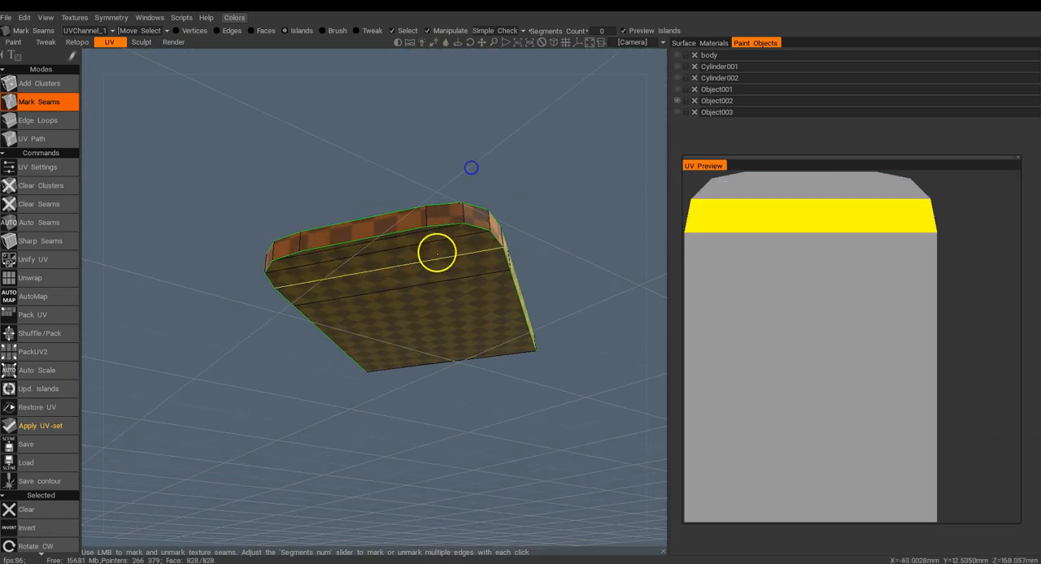
left_click_drag(421, 214, 421, 293, "alt")
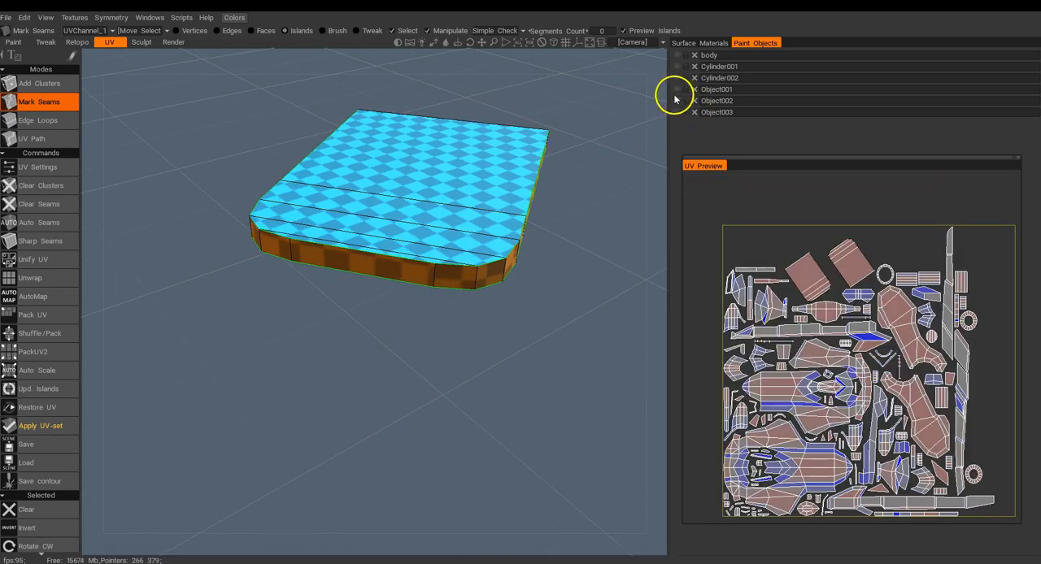
Show only Object003 in place of Object002 and mark a seam along one long edge of its upper face.
left_click(677, 112)
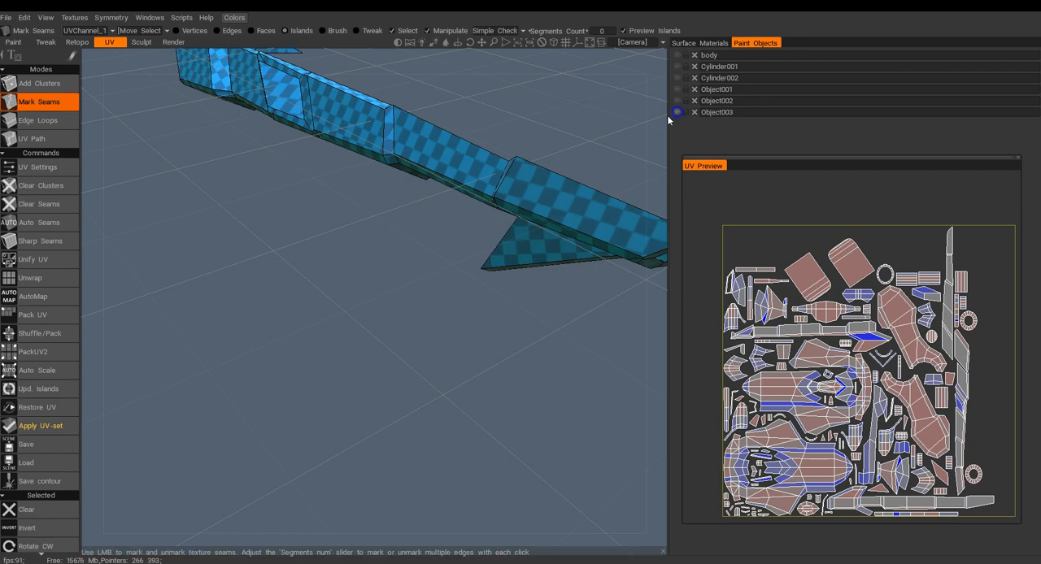
left_click_drag(401, 298, 434, 294, "alt")
right_click_drag(434, 294, 411, 231, "alt")
left_click_drag(411, 231, 338, 262, "alt")
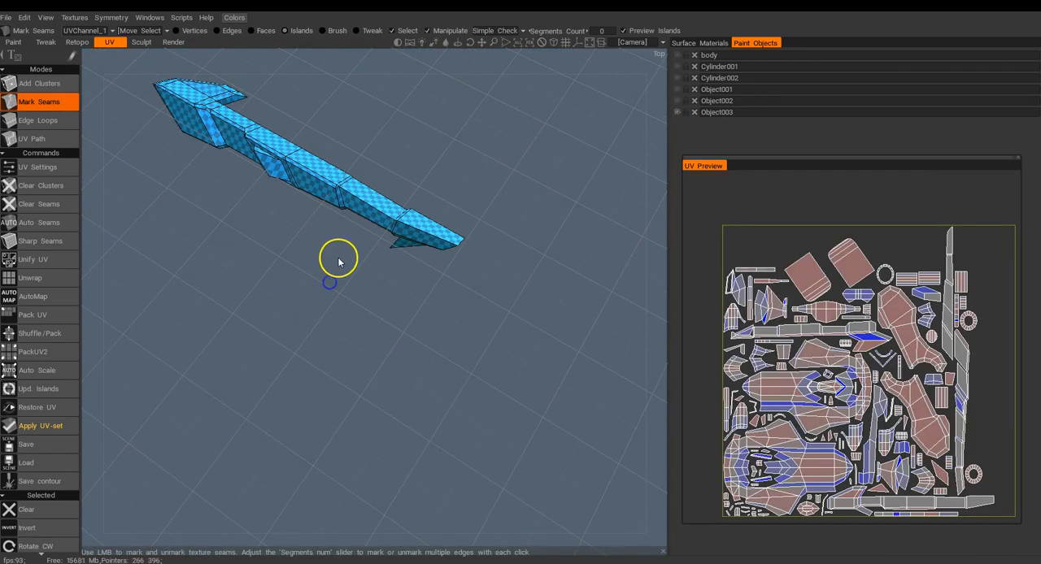
left_click_drag(353, 304, 426, 254, "alt")
right_click_drag(426, 254, 429, 269, "alt")
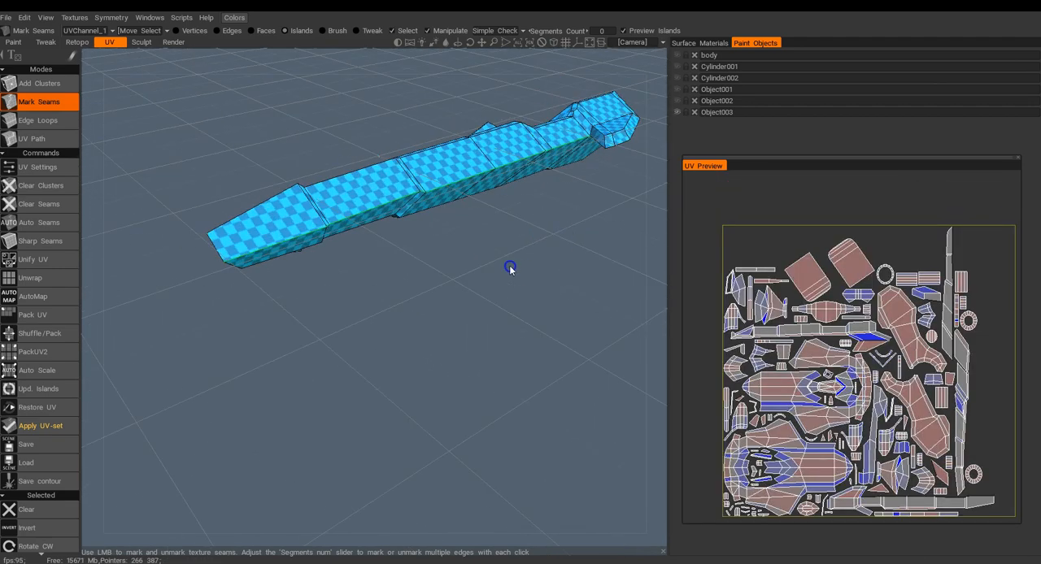
Mark a seam loop where Object003's wide rear section joins its long arm, making that section its own island.
left_click_drag(452, 279, 460, 297)
left_click(409, 178)
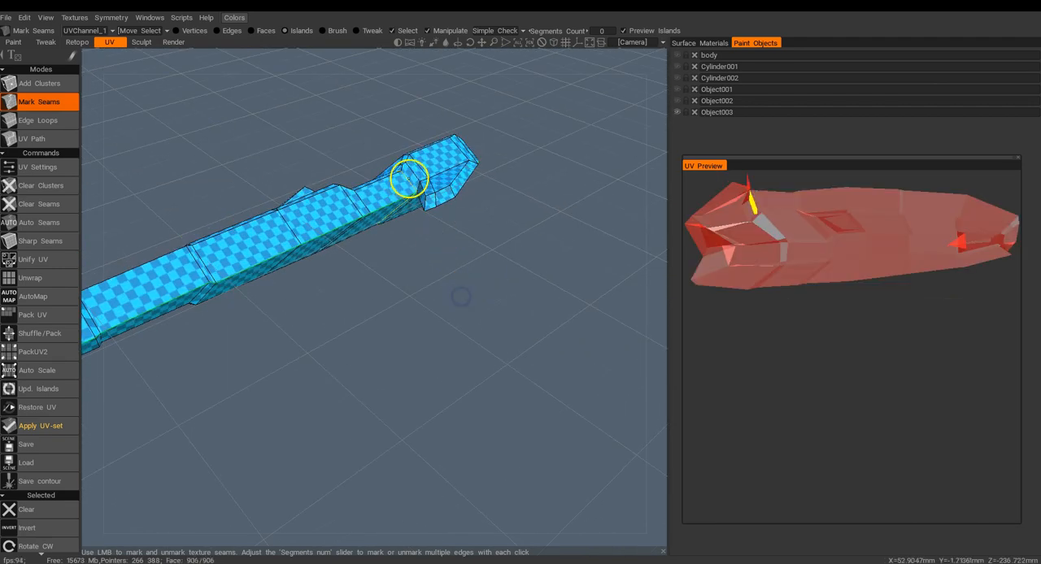
left_click_drag(402, 257, 478, 344)
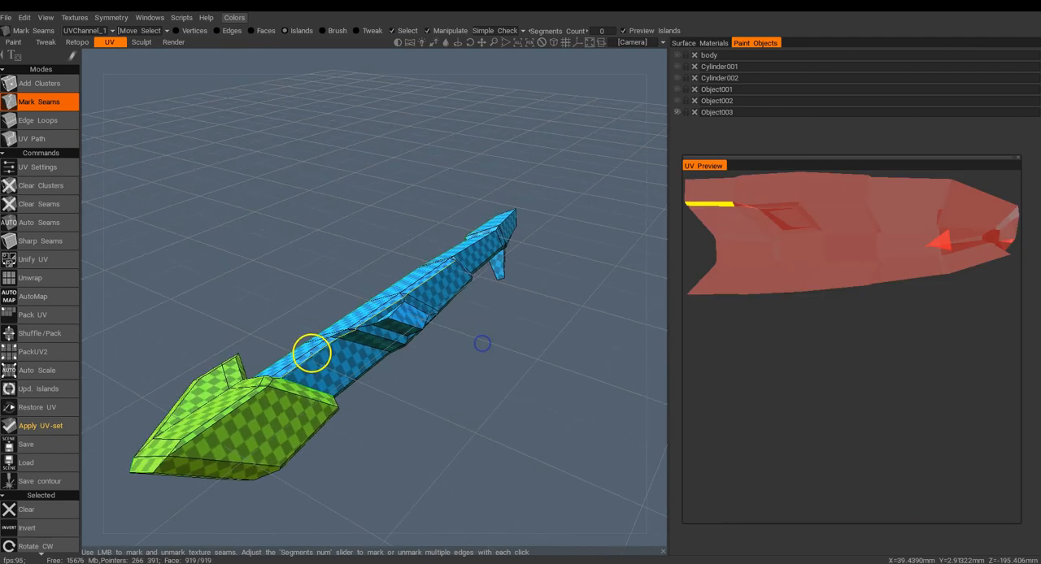
Mark the opposite long edge and the front edge of Object003's upper face as seams to separate that face.
right_click_drag(314, 359, 456, 348)
left_click(455, 349)
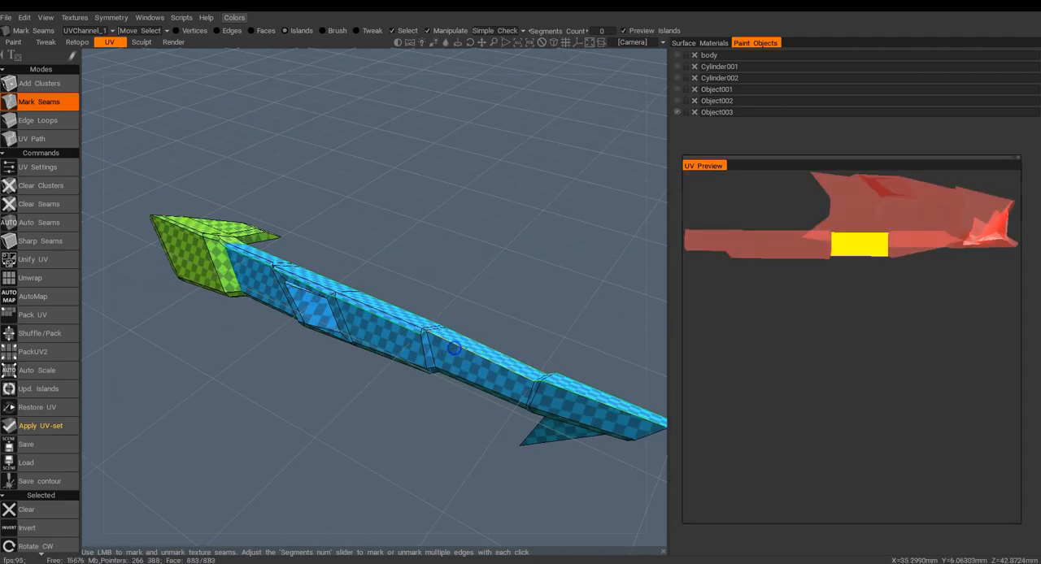
middle_click_drag(456, 348, 368, 232)
left_click(368, 232)
scroll(368, 232, "up", 5)
mouse_move(353, 251)
right_mouse_down()
mouse_move(364, 281)
mouse_move(314, 246)
mouse_move(338, 254)
right_mouse_up()
scroll(357, 269, "down", 7)
scroll(375, 347, "up", 1)
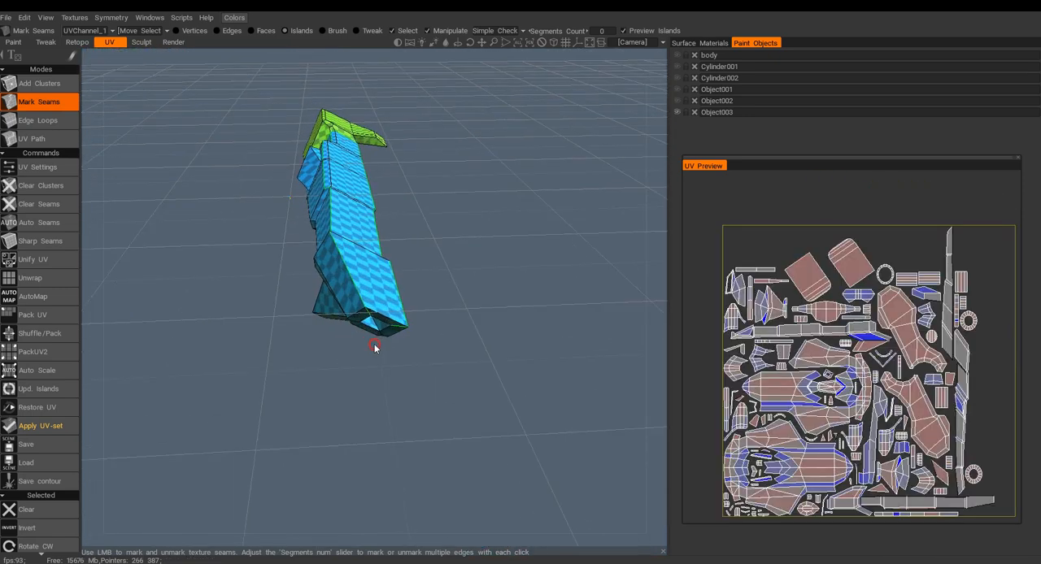
scroll(375, 348, "up", 5)
right_click_drag(386, 369, 383, 349)
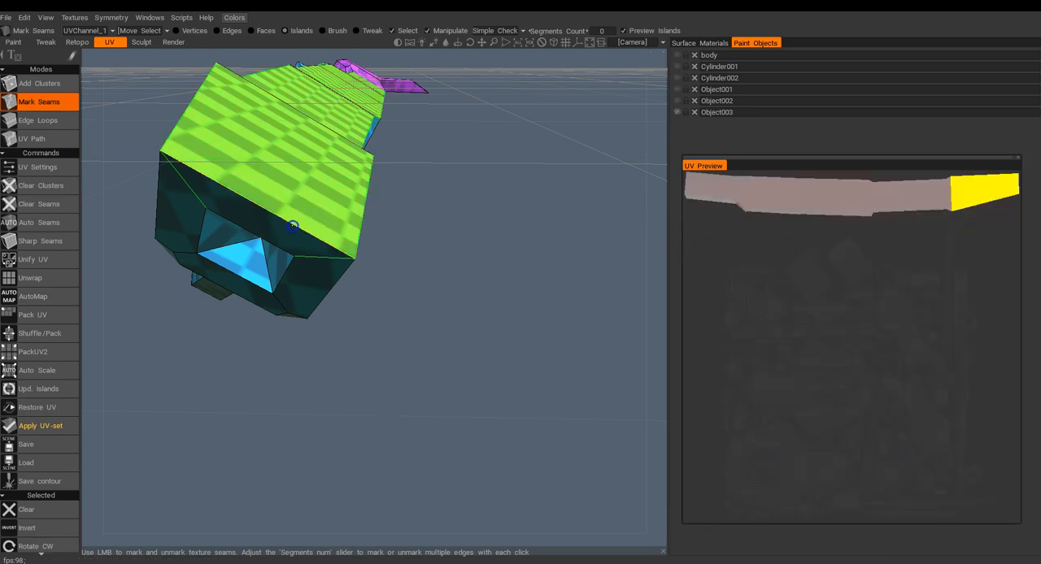
Remove the two diagonal corner seams on Object003's front end and mark the outline of the end face instead.
right_click_drag(249, 304, 348, 271)
middle_click_drag(337, 203, 348, 268)
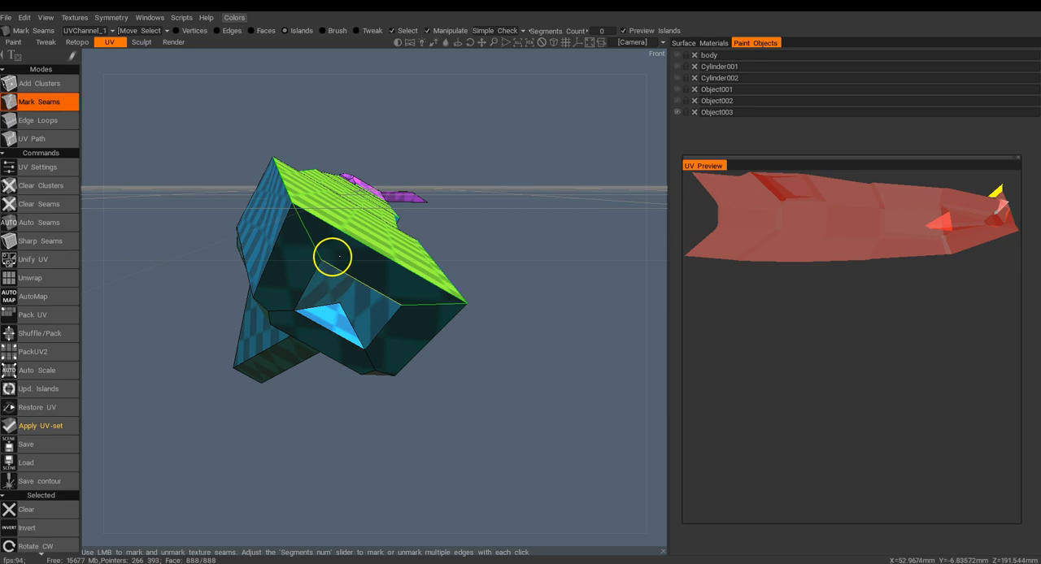
left_click(307, 231)
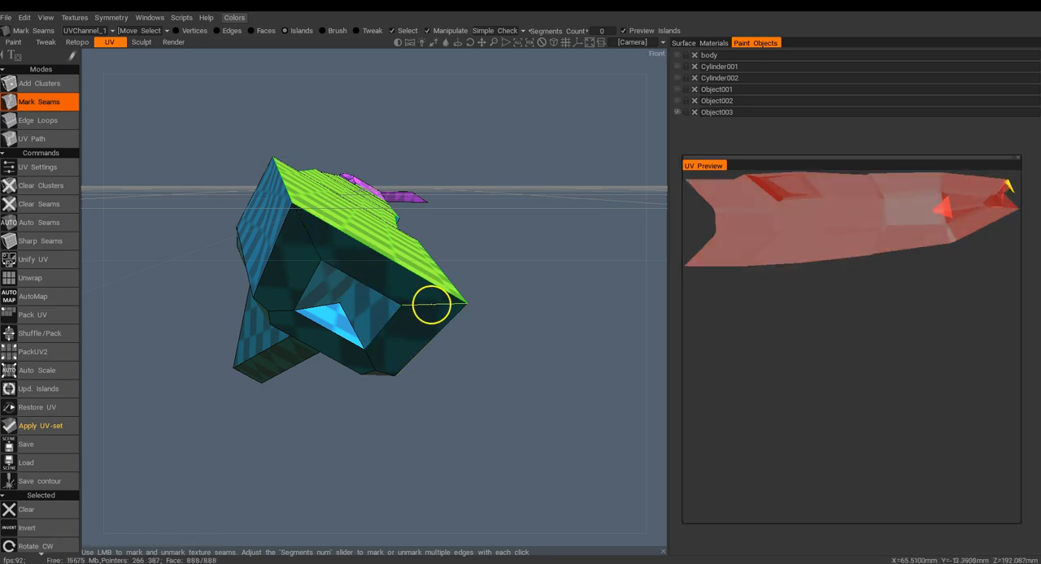
left_click(431, 305)
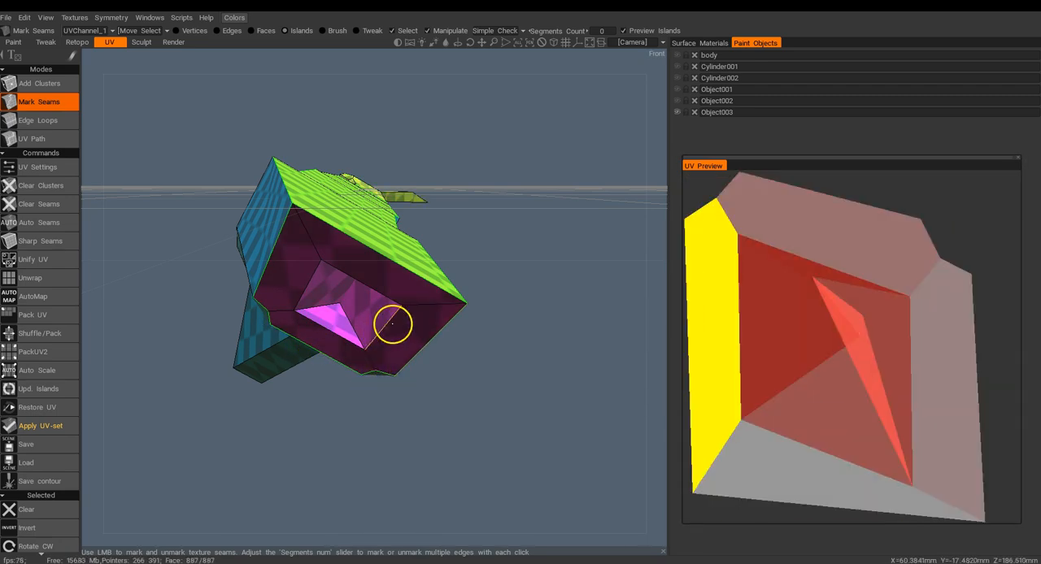
Mark the edges around the opening of the front-end recess as seams so the recess becomes its own island.
left_click(370, 285)
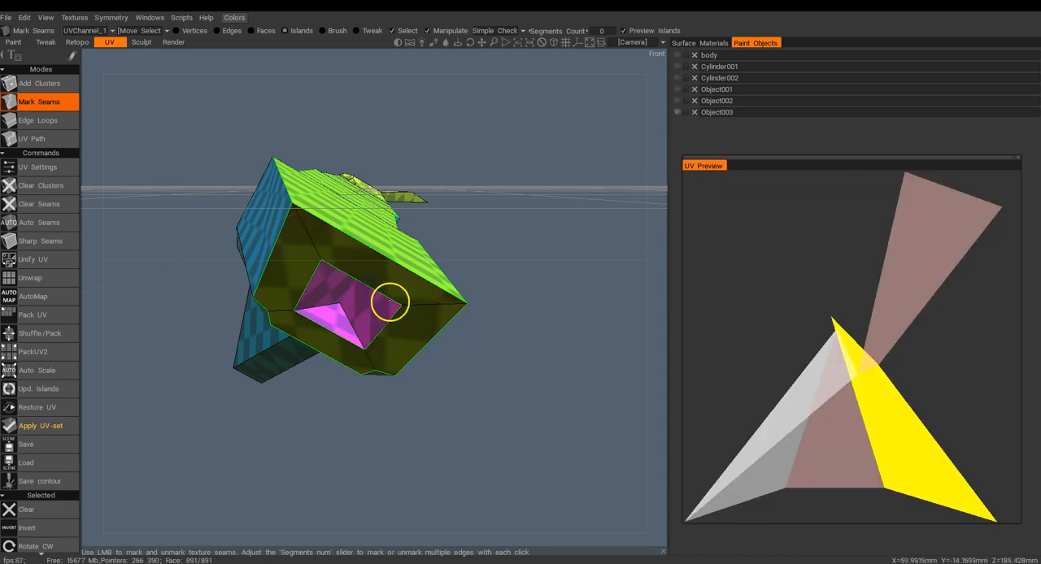
left_click_drag(513, 264, 501, 241)
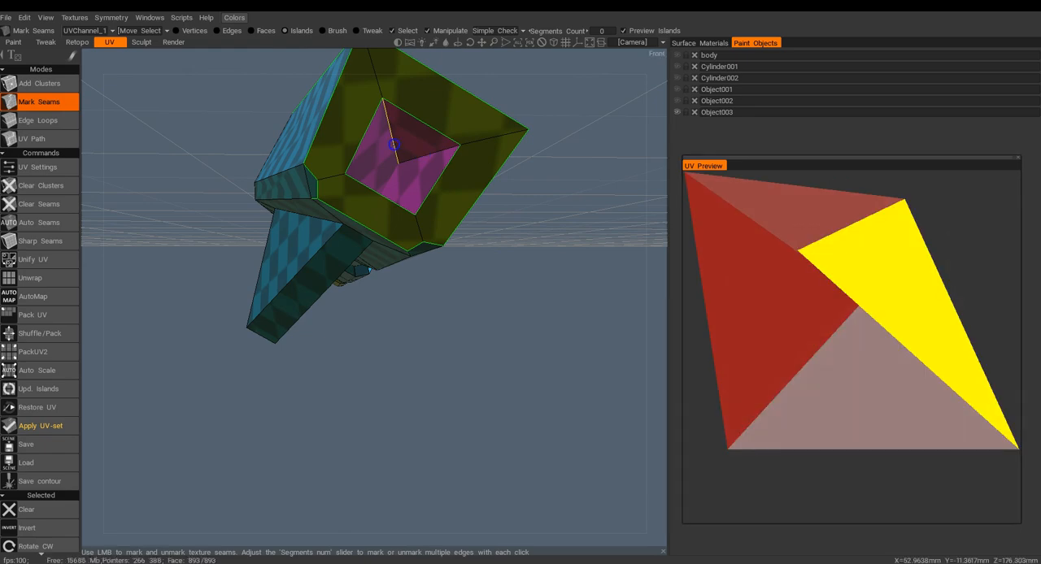
Mark the lower long edge of Object003's side as a seam, segment by segment, starting beside the rear section.
left_click_drag(474, 300, 334, 308)
right_click_drag(334, 308, 341, 331)
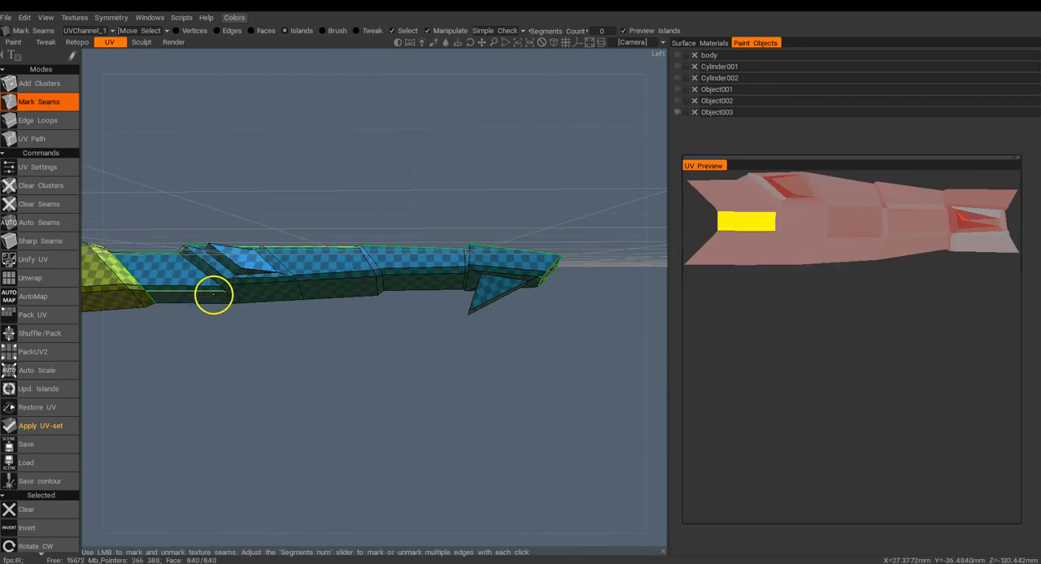
left_click(213, 294)
left_click(243, 284)
left_click(318, 282)
Mark seams around the base of the fin beneath Object003 to separate it from the underside.
left_click_drag(441, 252, 590, 284)
right_click_drag(541, 290, 305, 361)
left_click_drag(414, 271, 439, 252)
left_click_drag(444, 303, 503, 327)
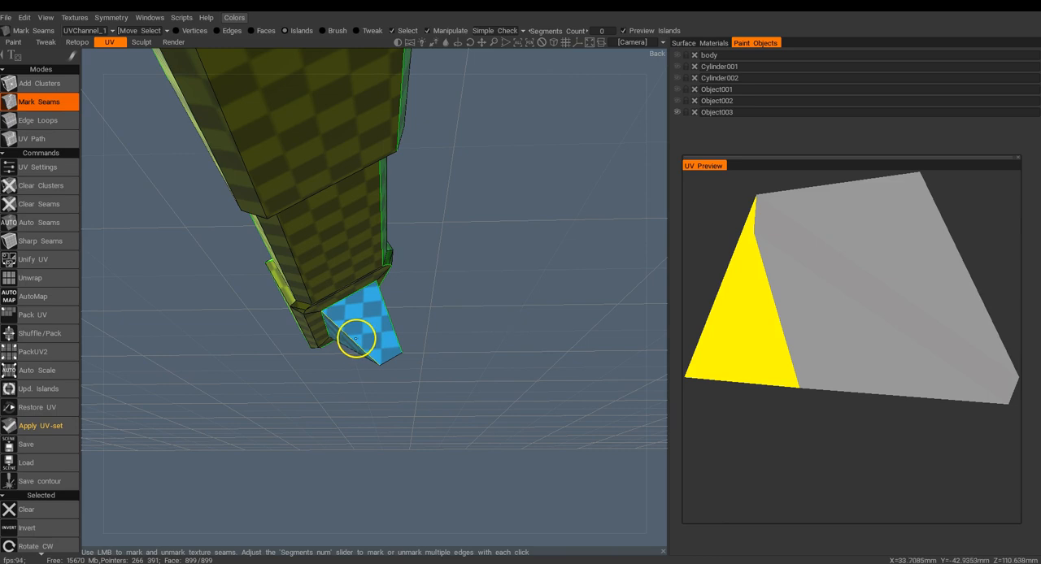
Mark the edge between the faces of the fin beneath Object003 as a seam so its sides unfold cleanly.
left_click_drag(476, 295, 339, 318)
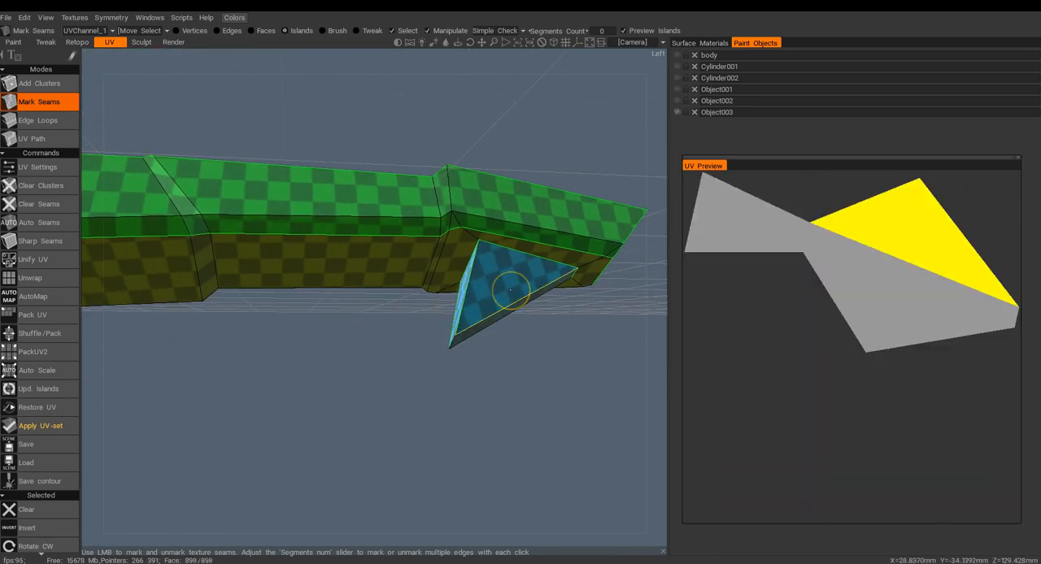
right_click_drag(495, 342, 491, 278)
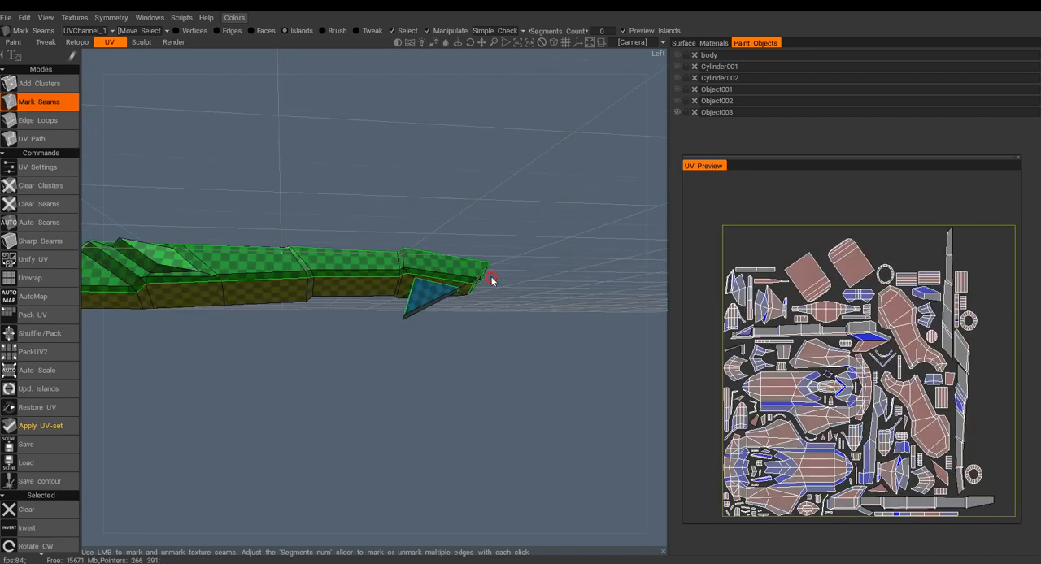
left_click_drag(302, 305, 284, 240)
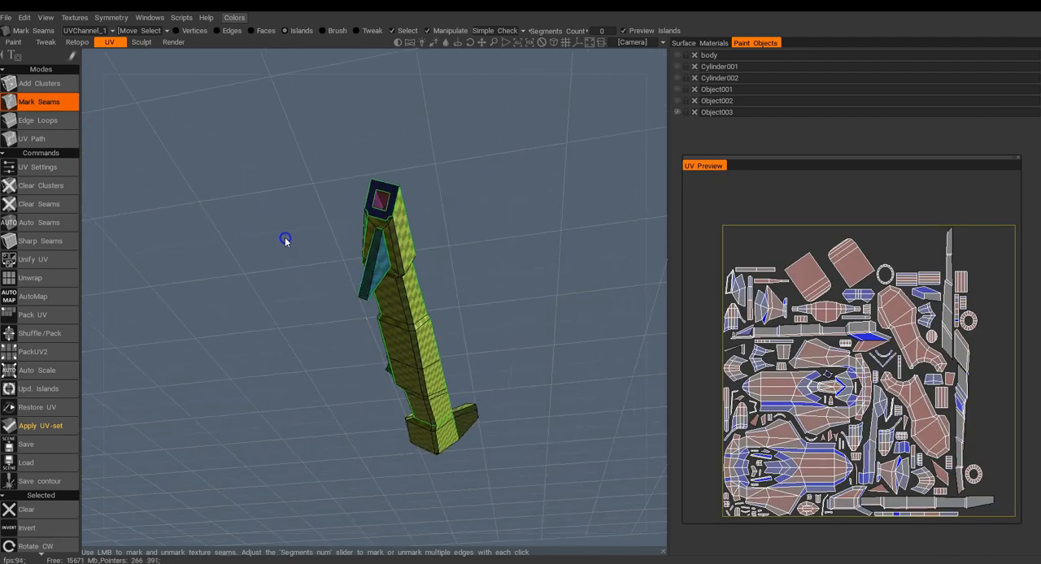
Mark seams around the opening and the floor of the recess in Object003's rear end to separate its walls.
left_click_drag(254, 356, 367, 397)
left_click_drag(317, 348, 369, 286)
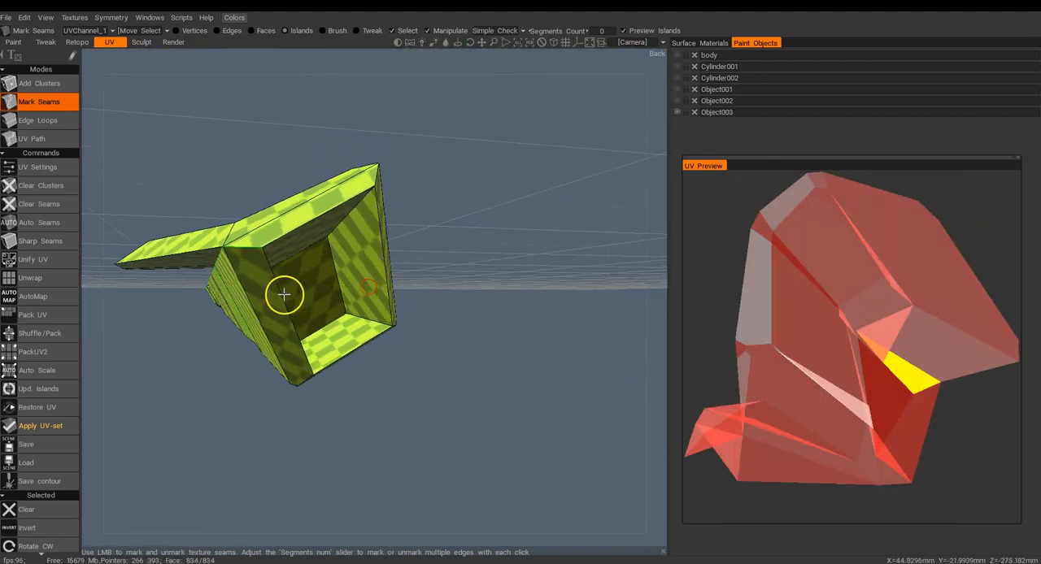
left_click_drag(277, 289, 203, 286)
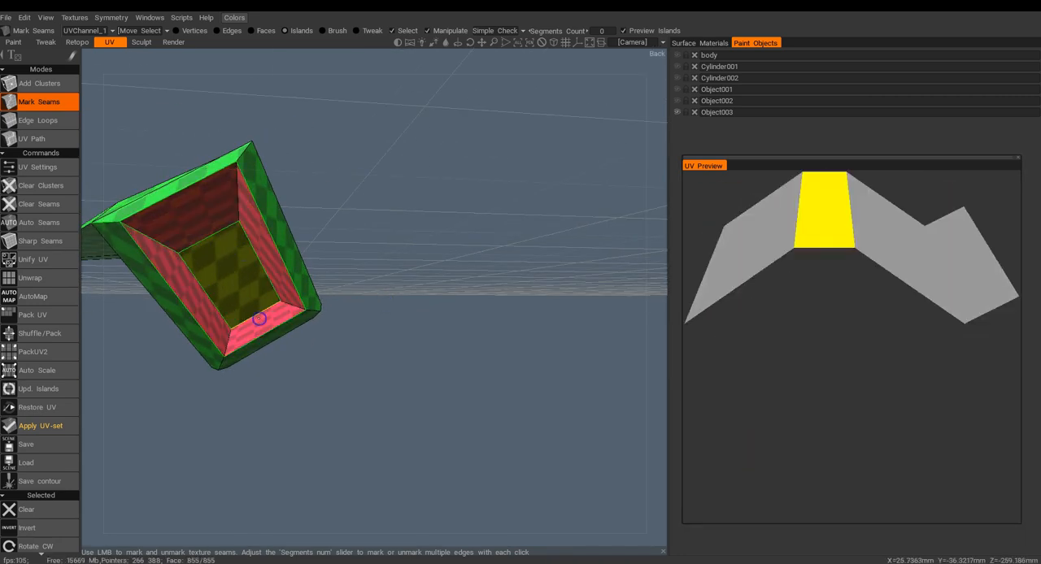
left_click_drag(254, 287, 385, 276)
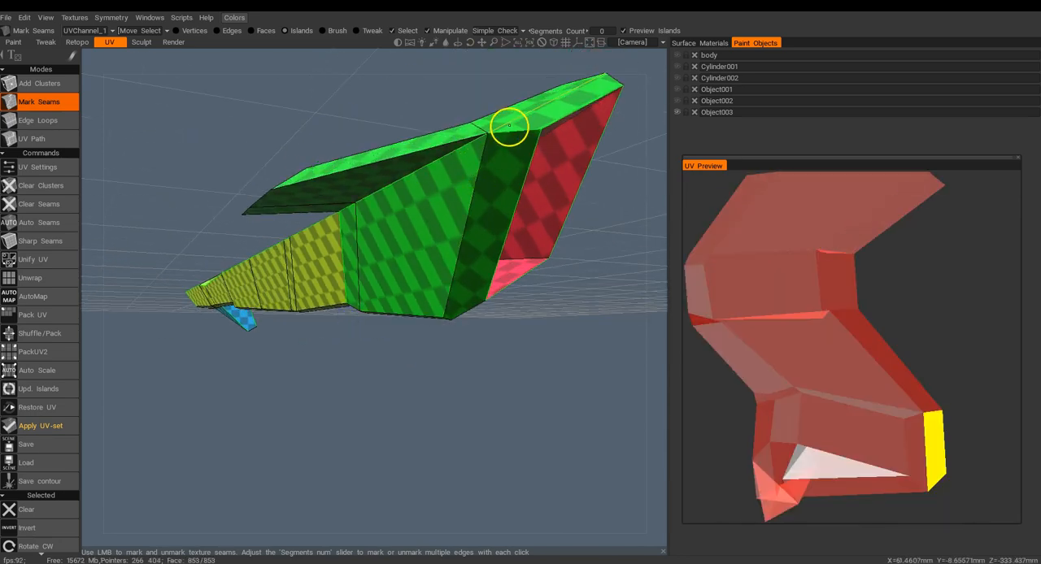
Mark additional seams along the edges of Object003's rear section and its wing to reduce the distortion.
mouse_move(486, 194)
left_mouse_down()
mouse_move(477, 214)
mouse_move(479, 204)
left_mouse_up()
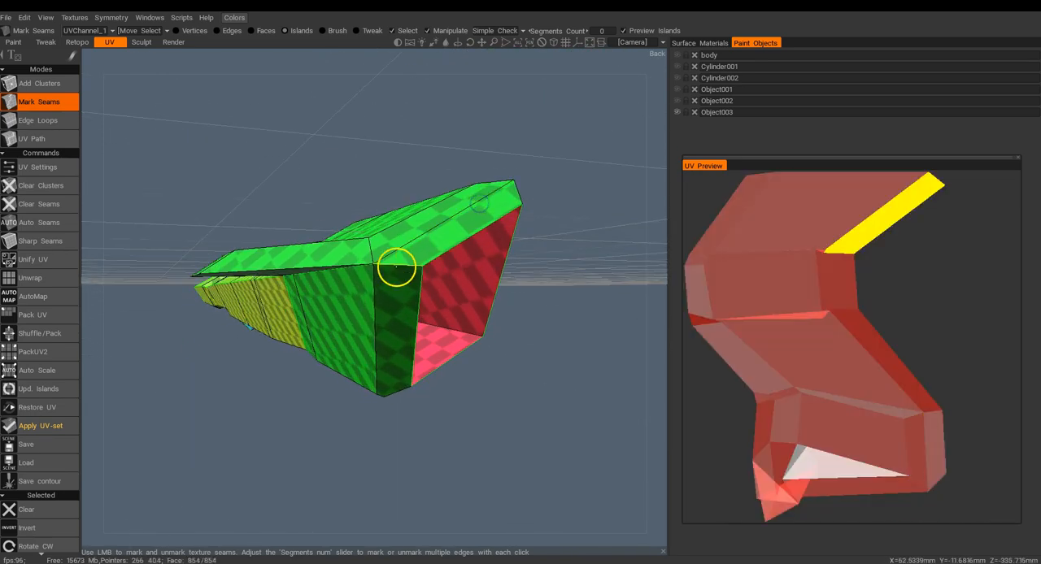
left_click_drag(324, 341, 347, 313)
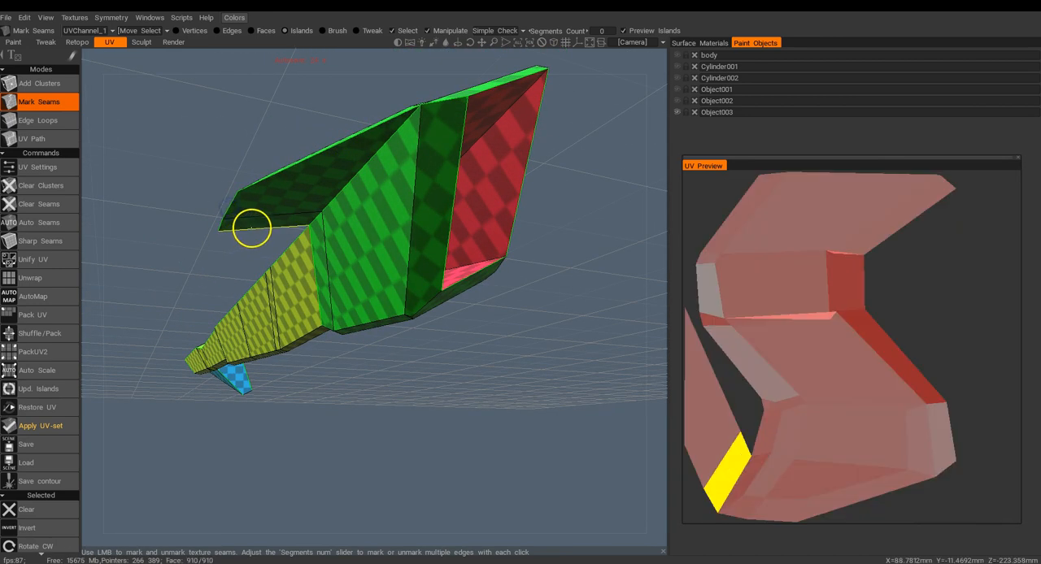
left_click_drag(418, 340, 394, 287)
left_click_drag(278, 277, 282, 239, "alt")
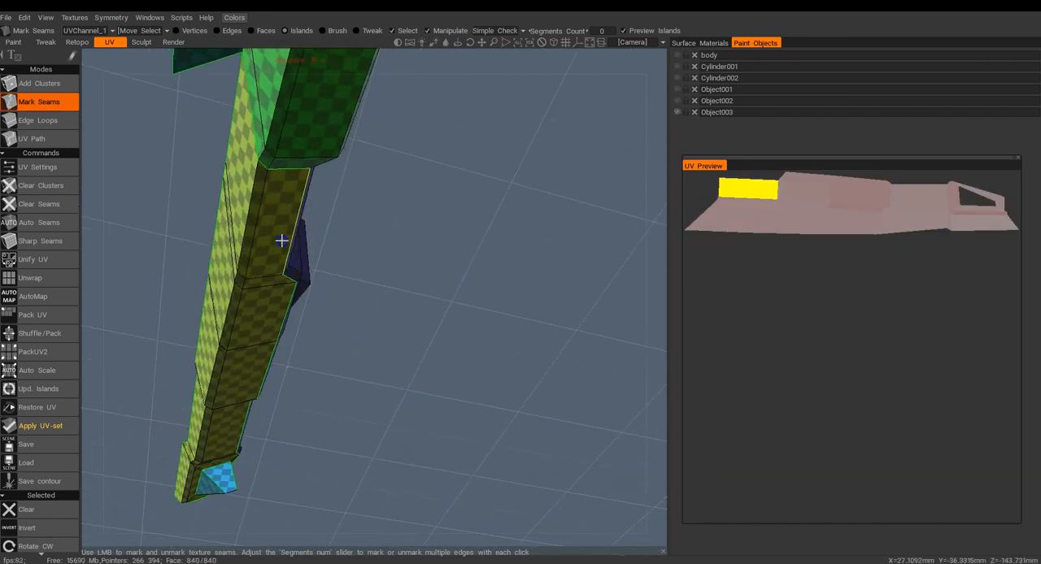
left_click(271, 165)
Check Object003's seams from the other side, and swap the visibility from Object003 to Cylinder002 alone.
left_click_drag(342, 179, 225, 313, "alt")
left_click(259, 303)
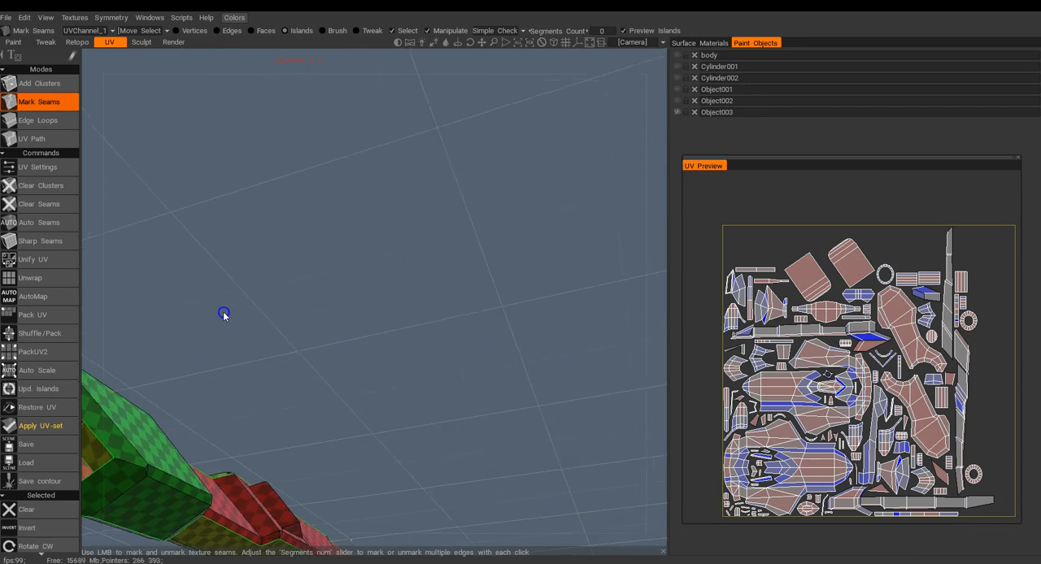
left_click(152, 475)
left_click_drag(152, 475, 344, 442, "alt")
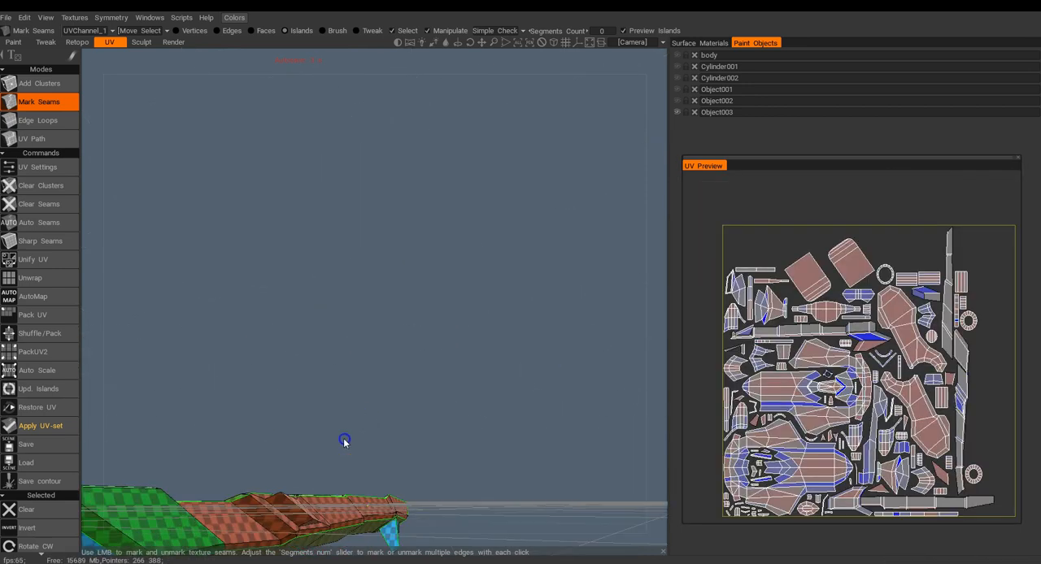
middle_click_drag(344, 442, 452, 334, "alt")
left_click_drag(453, 334, 491, 185, "alt")
left_click(677, 102)
left_click(678, 101)
left_click(678, 91)
left_click(677, 90)
left_click(676, 113)
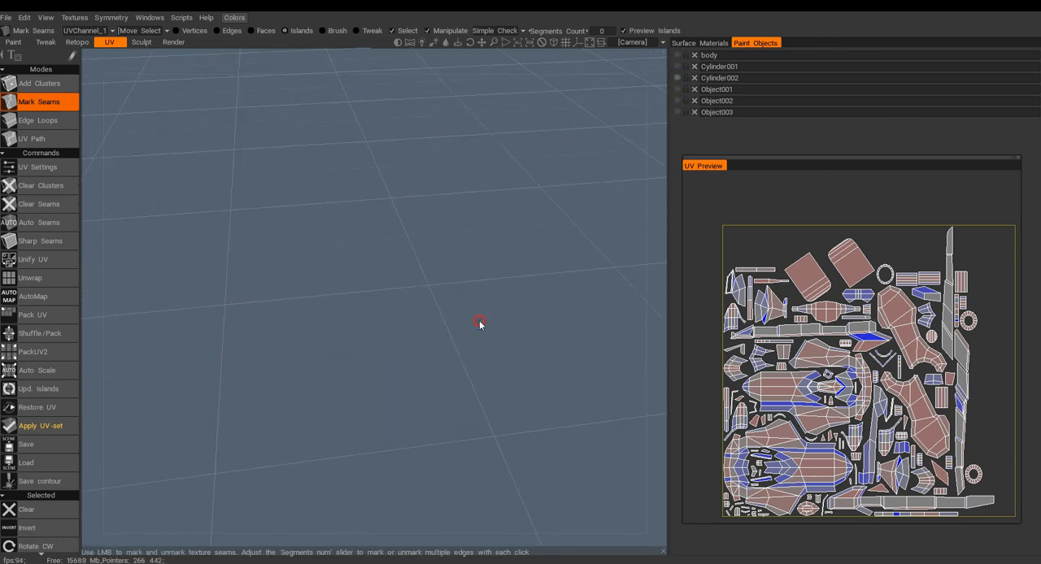
Mark the edge loop around the inner disc at the bottom of Cylinder002's open end as a seam.
left_click_drag(472, 216, 474, 242, "alt")
right_click_drag(475, 242, 477, 291, "alt")
middle_click_drag(478, 291, 263, 251, "alt")
right_click_drag(263, 251, 367, 304, "alt")
left_click_drag(367, 304, 396, 237, "alt")
right_click_drag(395, 237, 406, 190, "alt")
middle_click_drag(407, 190, 429, 372, "alt")
left_click_drag(429, 372, 469, 290, "alt")
middle_click_drag(469, 290, 497, 317, "alt")
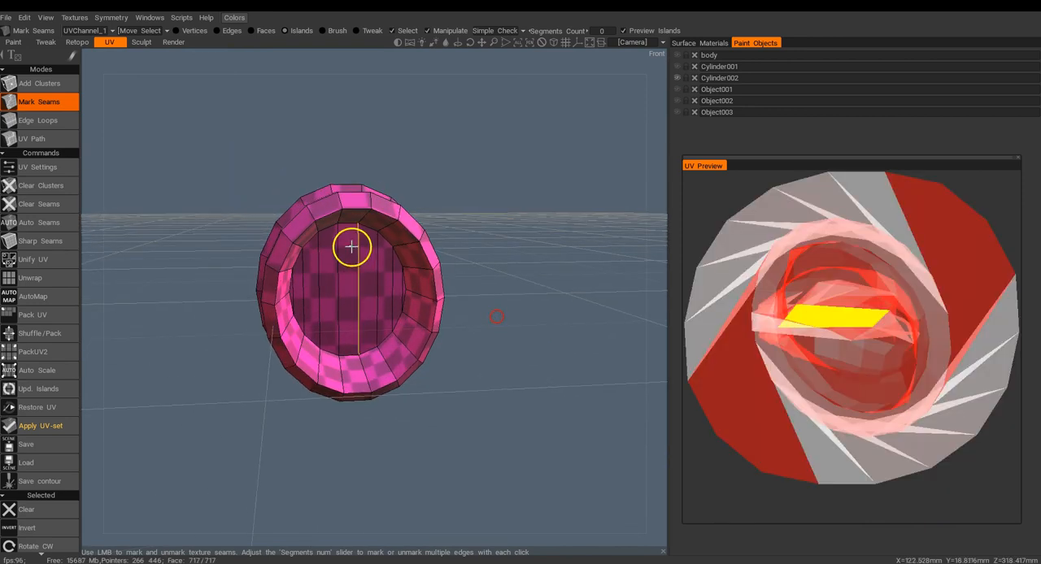
left_click(308, 244)
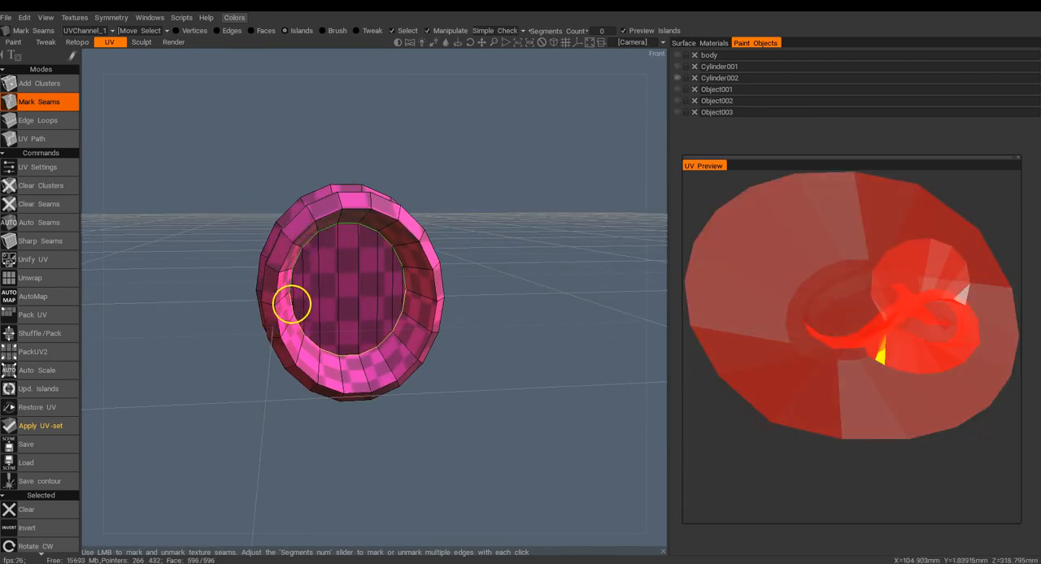
Mark seams on Cylinder002's outer shell around the groove behind its front ring, and switch the visible object to Cylinder001.
left_click_drag(402, 235, 483, 257, "alt")
middle_click_drag(452, 238, 319, 218, "alt")
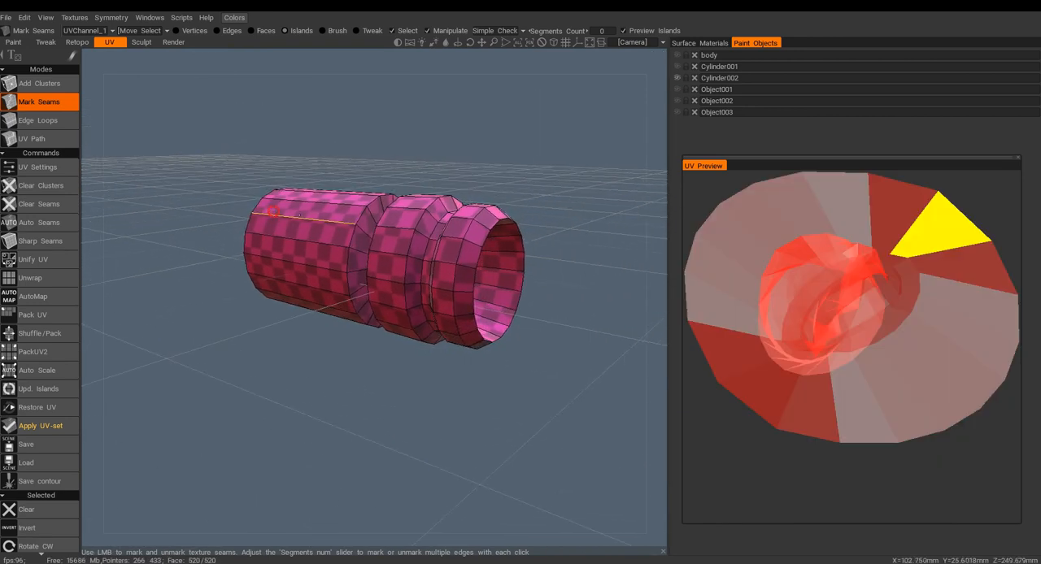
left_click_drag(563, 195, 537, 195, "alt")
left_click(470, 286)
left_click_drag(470, 286, 493, 298, "alt")
left_click(274, 287)
left_click_drag(332, 290, 391, 317, "alt")
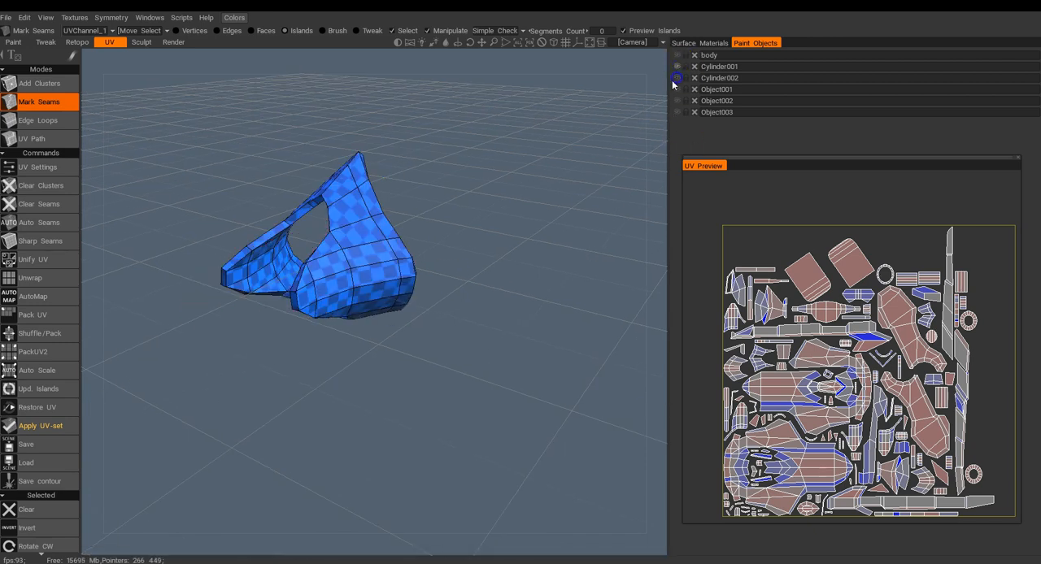
Mark seams across the ring-shaped Cylinder001 to split it into two halves.
left_click_drag(478, 306, 490, 295, "alt")
left_click(390, 239)
mouse_move(416, 249)
left_mouse_down("alt")
mouse_move(416, 214)
mouse_move(421, 243)
left_mouse_up("alt")
left_click_drag(391, 321, 448, 309, "alt")
right_click_drag(449, 309, 458, 362, "alt")
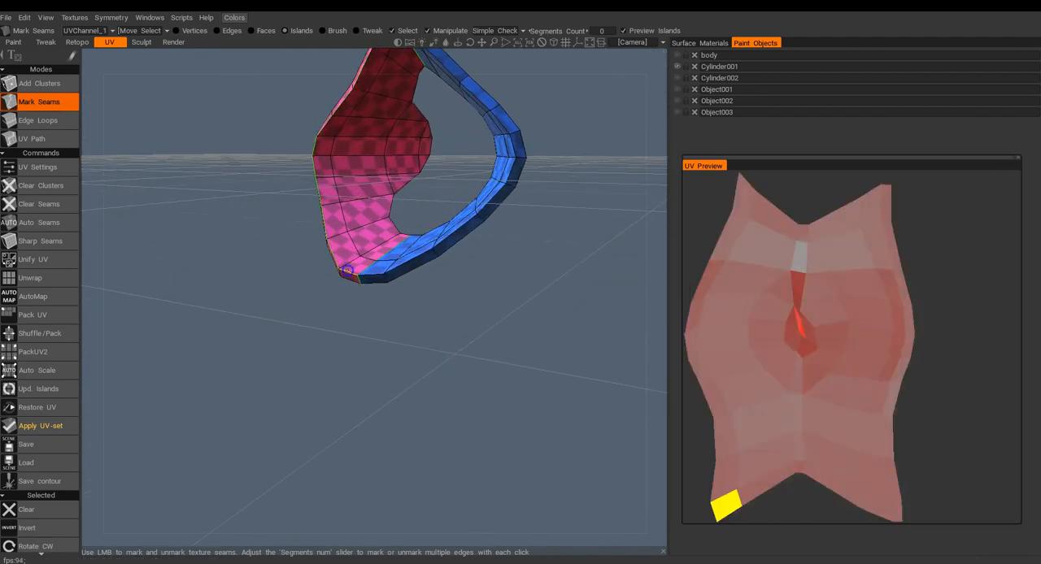
Mark the edges along the lower tip and lower rim of Cylinder001 as seams on both halves.
left_click(382, 278)
left_click_drag(439, 285, 204, 281, "alt")
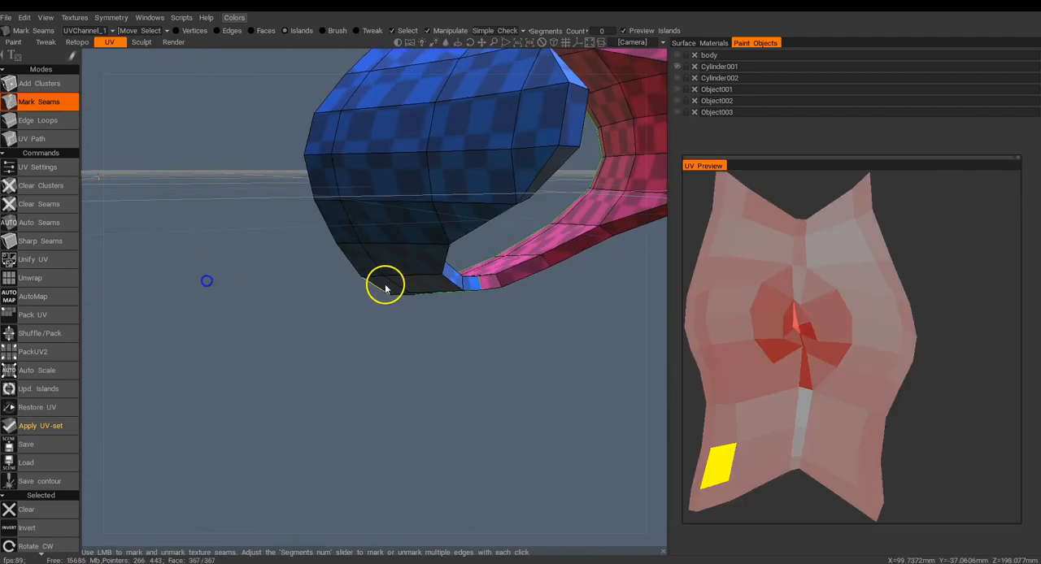
left_click_drag(386, 285, 329, 305, "alt")
left_click(360, 319)
left_click(231, 294)
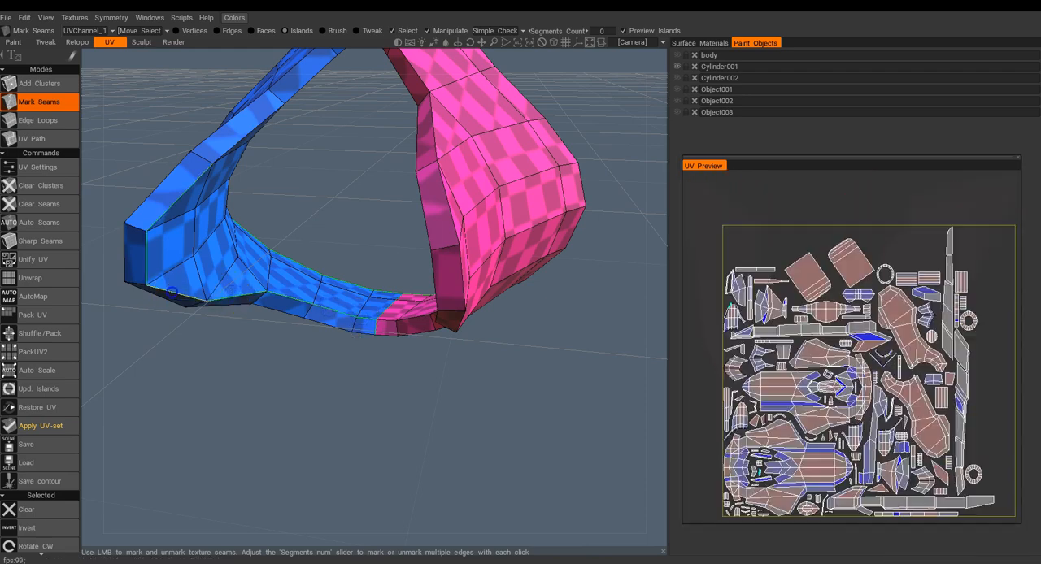
Continue the seams along the rim edges around Cylinder001's opening up to its upper part.
left_click_drag(336, 156, 528, 53, "alt")
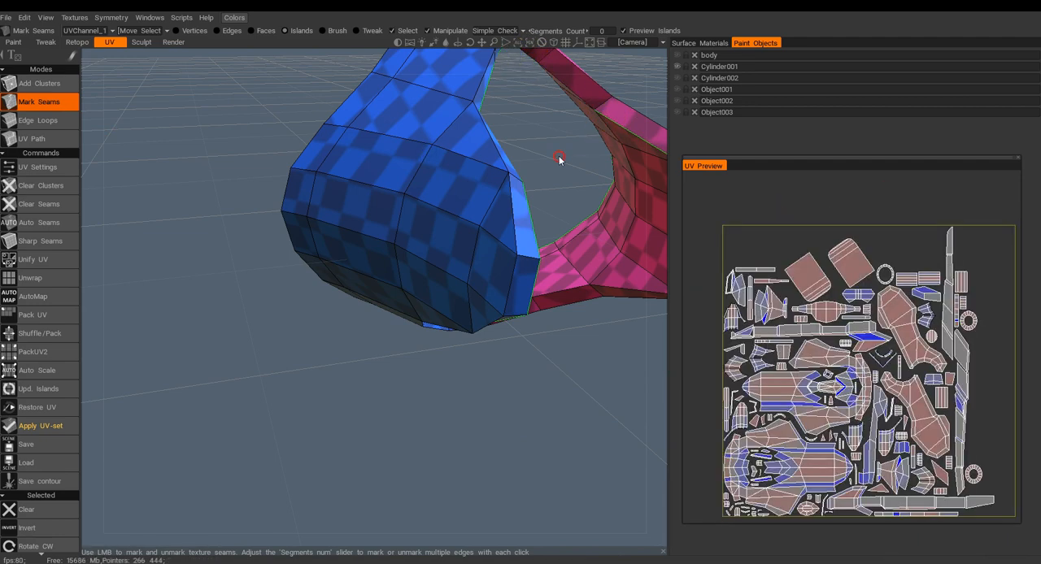
left_click_drag(560, 157, 461, 204, "alt")
left_click_drag(322, 143, 353, 201, "alt")
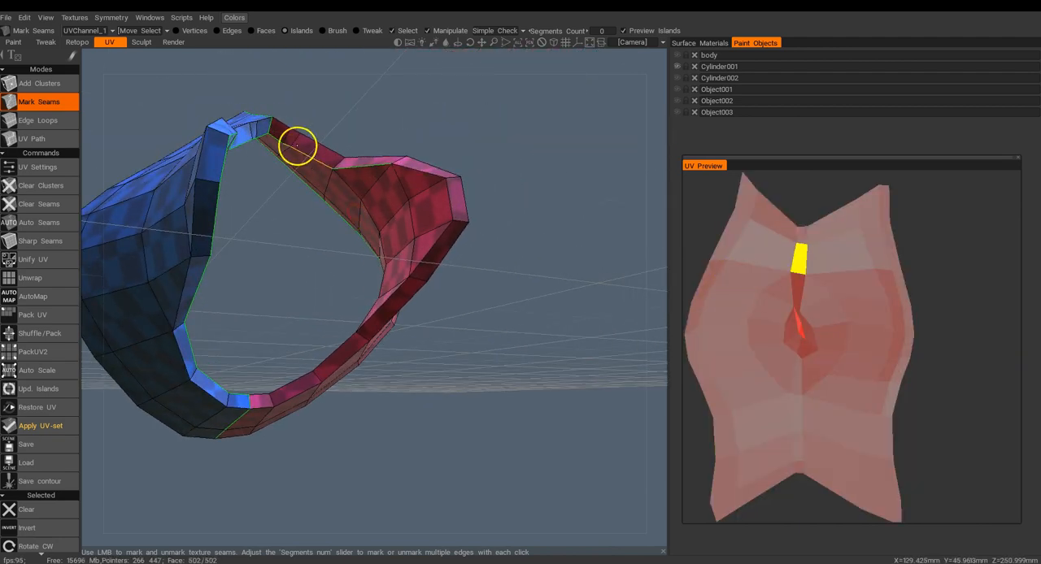
left_click_drag(331, 359, 610, 301, "alt")
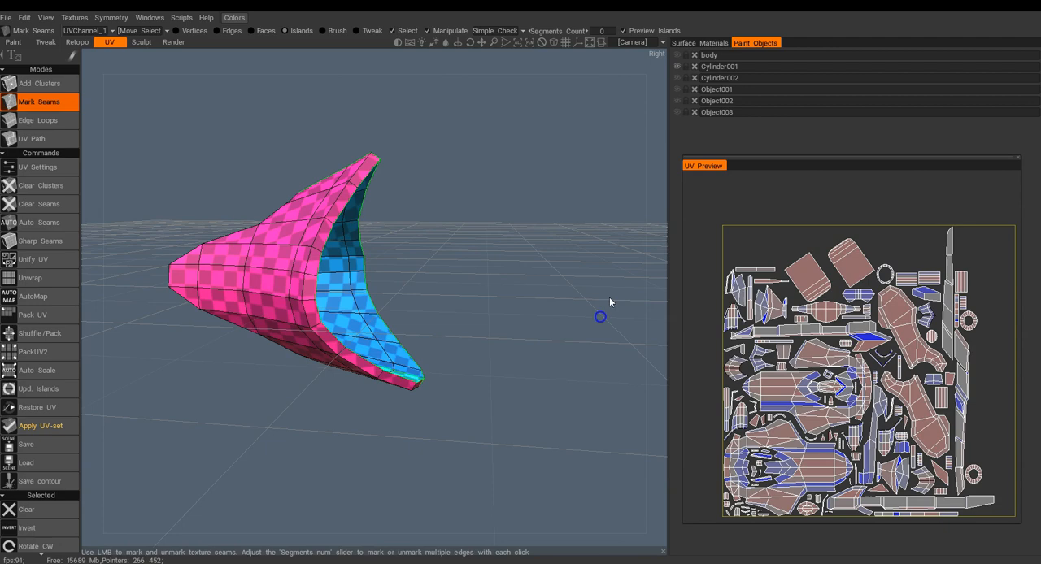
Hide Cylinder001 and show only the body object.
left_click(678, 67)
left_click(677, 55)
left_click_drag(488, 212, 298, 255, "alt")
scroll(269, 288, "up", 5)
scroll(269, 287, "down", 8)
mouse_move(247, 197)
left_mouse_down("alt")
mouse_move(293, 228)
mouse_move(229, 243)
left_mouse_up("alt")
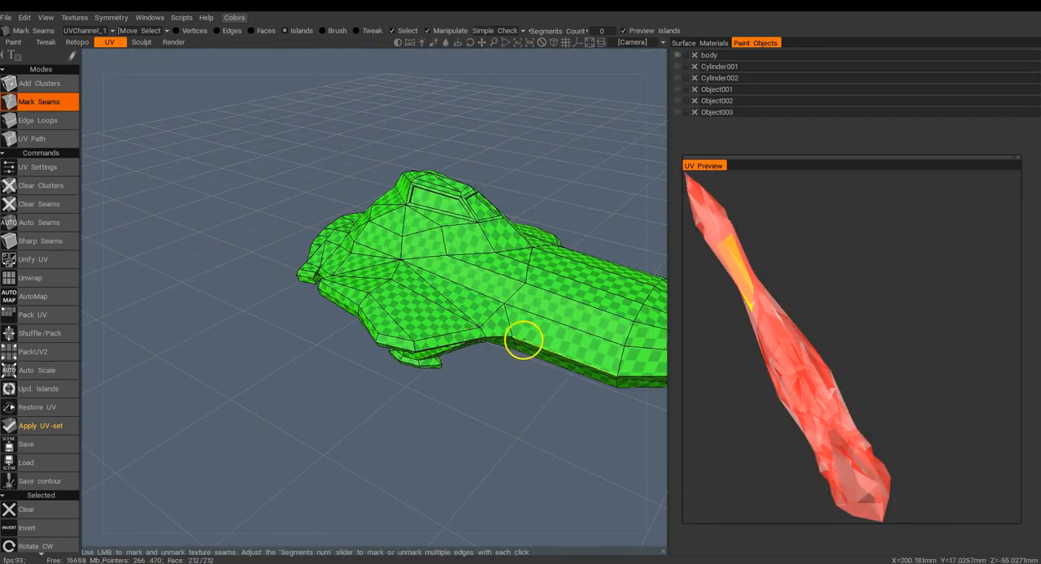
Mark the lower perimeter edge of the body as a seam to separate the upper hull from the underside.
left_click(529, 343)
left_click_drag(414, 299, 493, 213, "alt")
middle_click_drag(510, 322, 460, 242, "alt")
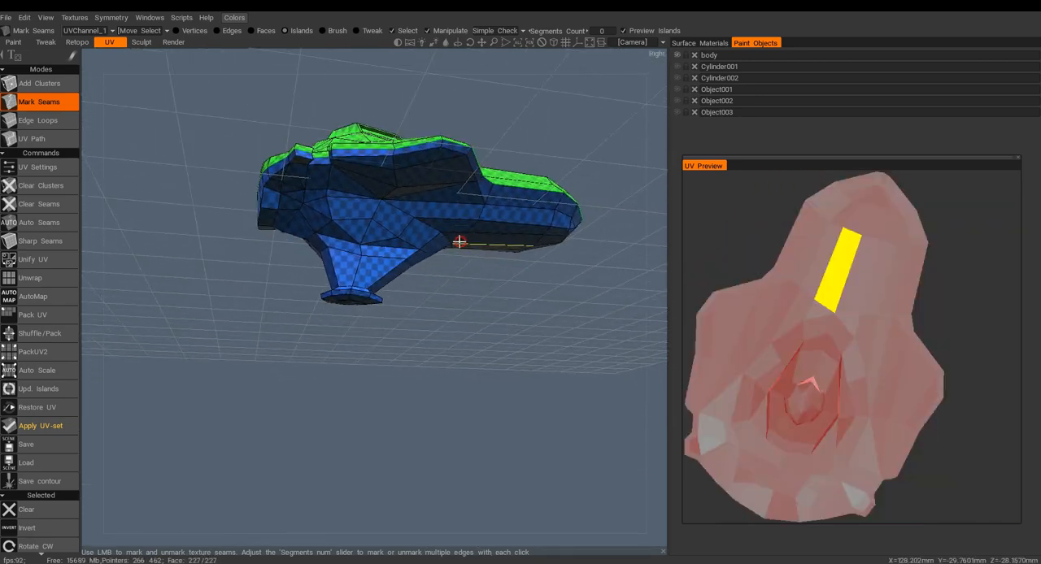
Mark the edge loop around the top of the stalk beneath the body as a seam to detach it from the underside.
right_click_drag(461, 242, 453, 304, "alt")
left_click(404, 202)
left_click_drag(377, 205, 539, 244, "alt")
left_click(378, 139)
left_click_drag(307, 169, 480, 200, "alt")
left_click(469, 181)
Mark seams around the stalk's foot and its bottom rim, plus a vertical edge down the stalk's rear.
left_click_drag(366, 195, 500, 215, "alt")
left_click(417, 179)
left_click_drag(381, 244, 485, 268, "alt")
left_click(417, 279)
left_click(404, 235)
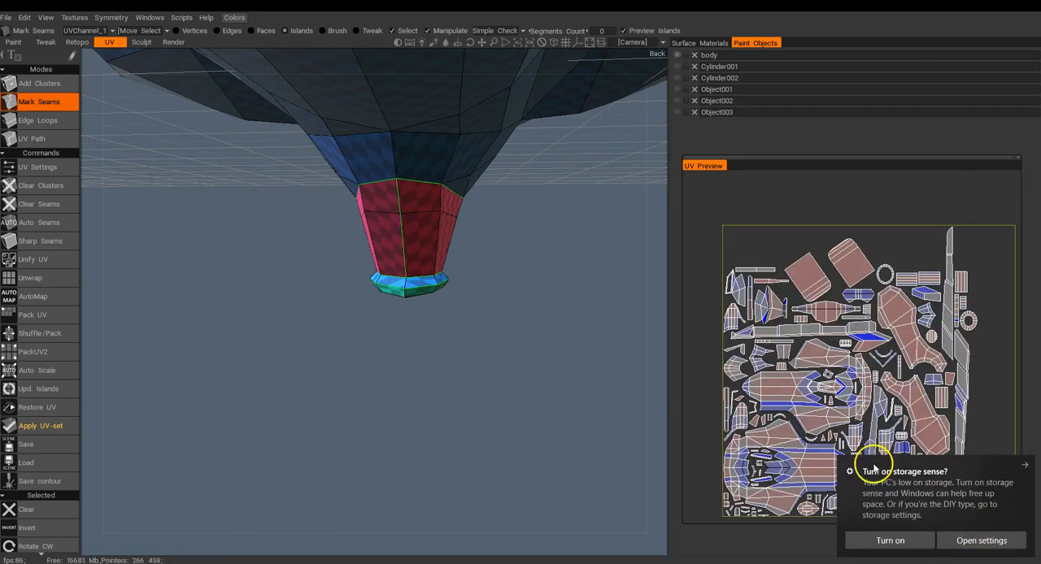
Mark a vertical seam down the front of the stalk to split it into two halves.
left_click_drag(496, 317, 184, 324, "alt")
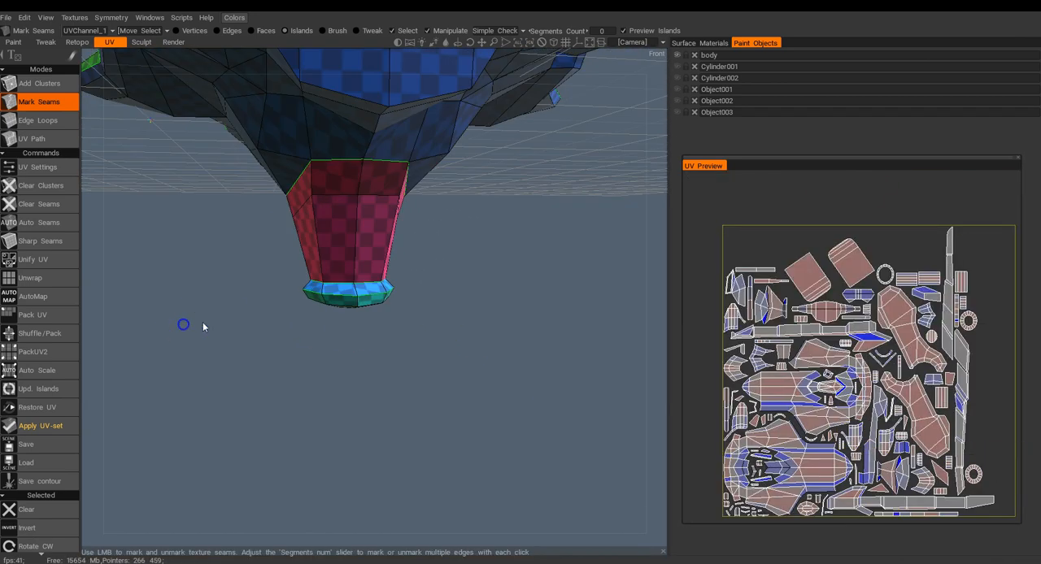
left_click(354, 203)
left_click_drag(444, 253, 462, 212, "alt")
Mark the outline of the body's front face as seams and remove the horizontal seam running across its middle.
left_click_drag(428, 157, 460, 251, "alt")
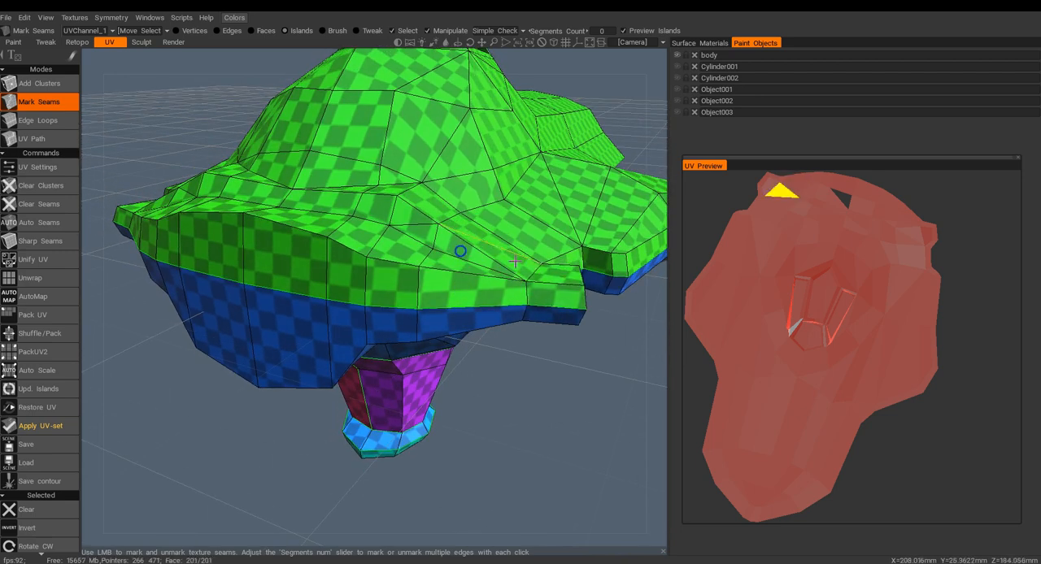
left_click_drag(618, 280, 561, 293, "alt")
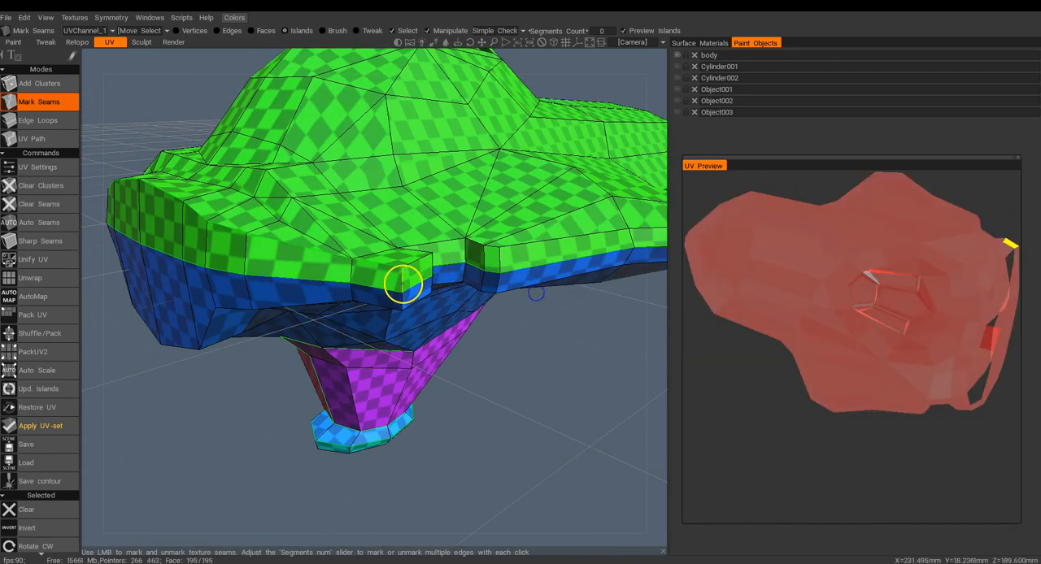
left_click(378, 306)
left_click_drag(253, 288, 412, 263, "alt")
left_click(412, 283)
left_click(410, 266)
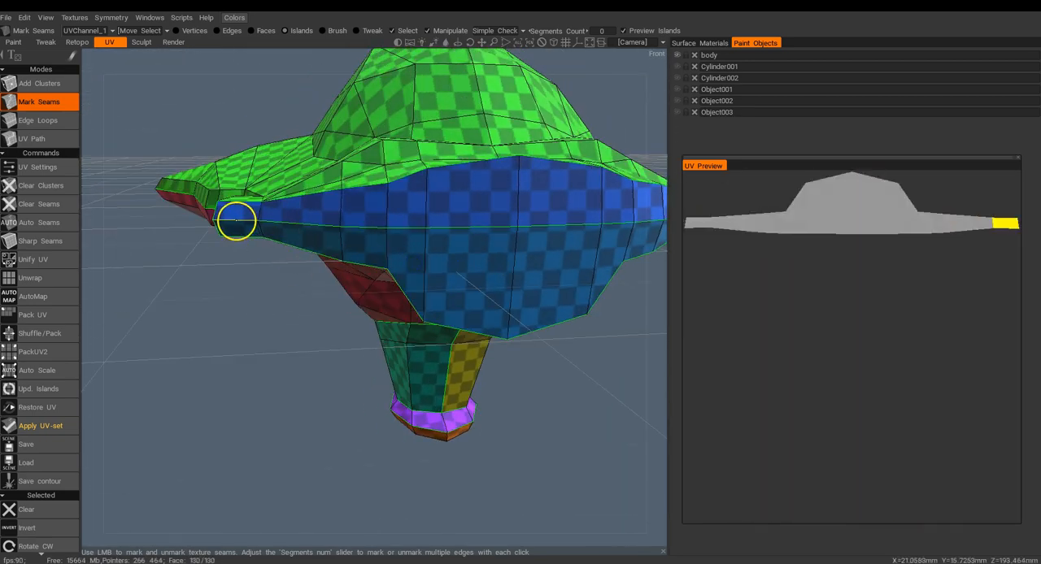
left_click(236, 222)
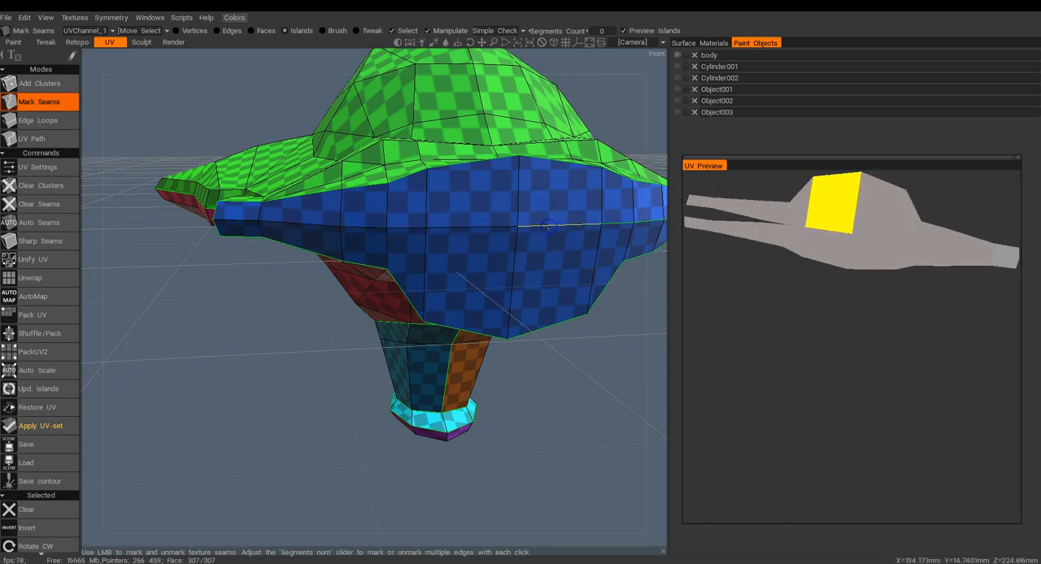
left_click_drag(563, 229, 470, 234, "alt")
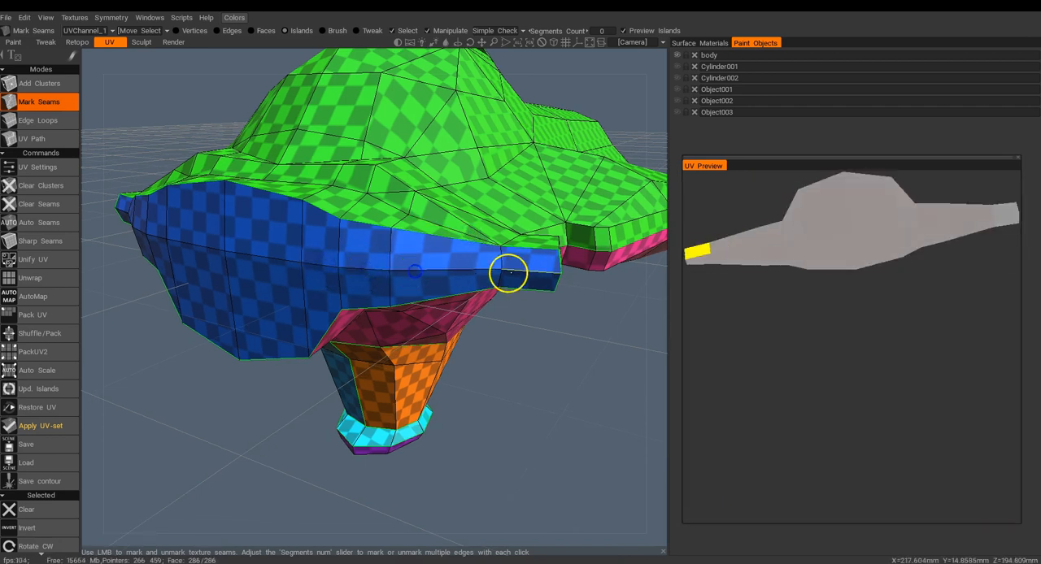
Mark the edge loop around the base of the cockpit dome as seams to separate it from the upper hull.
left_click_drag(471, 319, 415, 318, "alt")
right_click_drag(416, 318, 397, 286, "alt")
left_click_drag(397, 286, 440, 327, "alt")
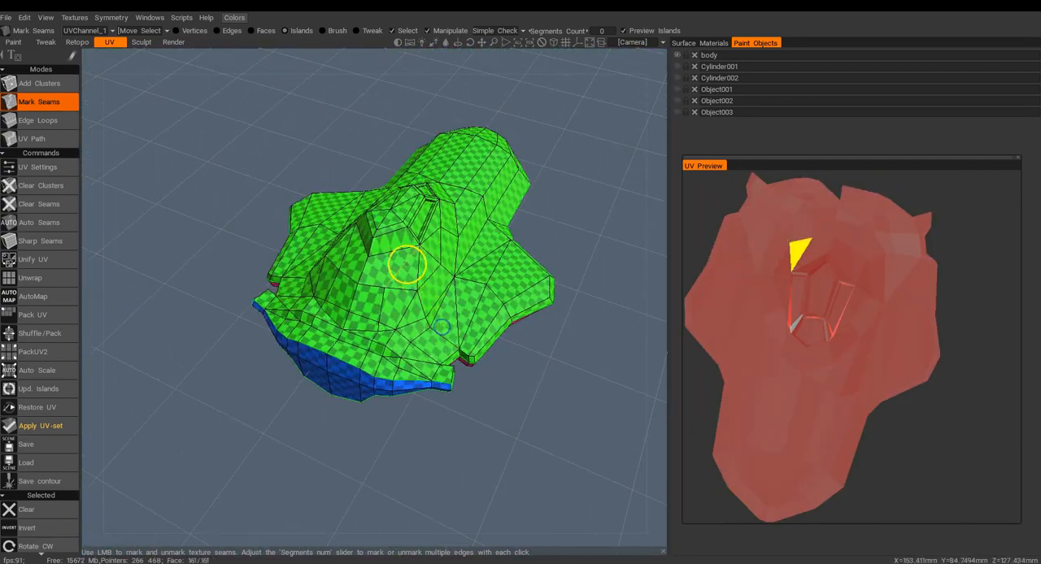
left_click_drag(445, 261, 273, 265, "alt")
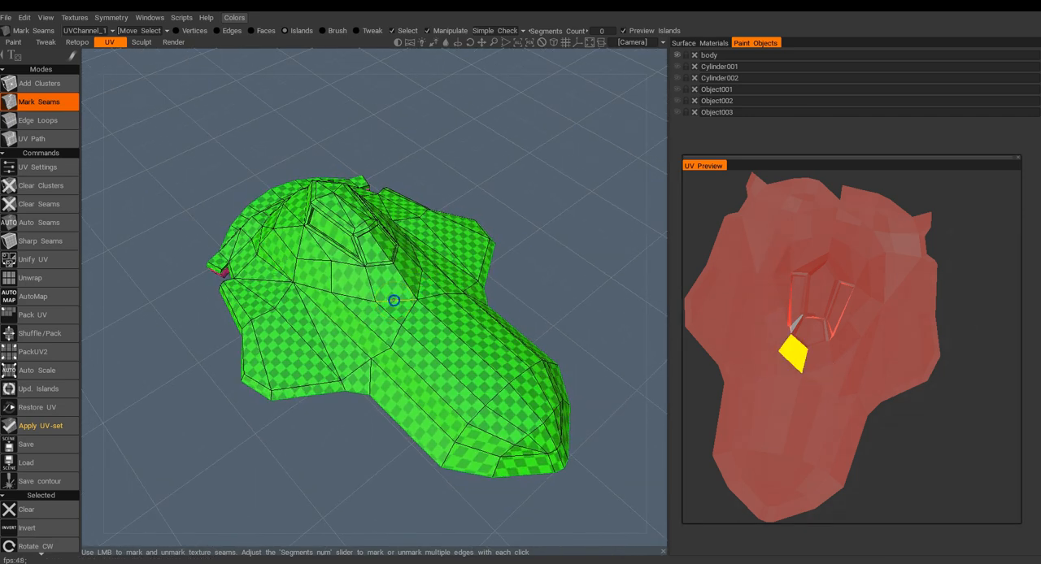
left_click_drag(286, 269, 432, 307, "alt")
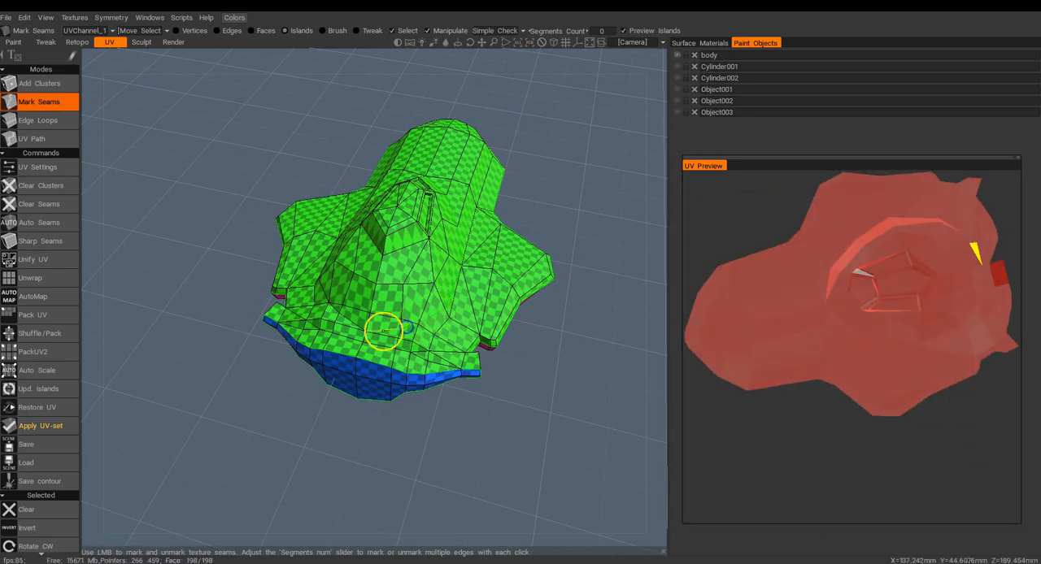
left_click_drag(350, 314, 480, 297, "alt")
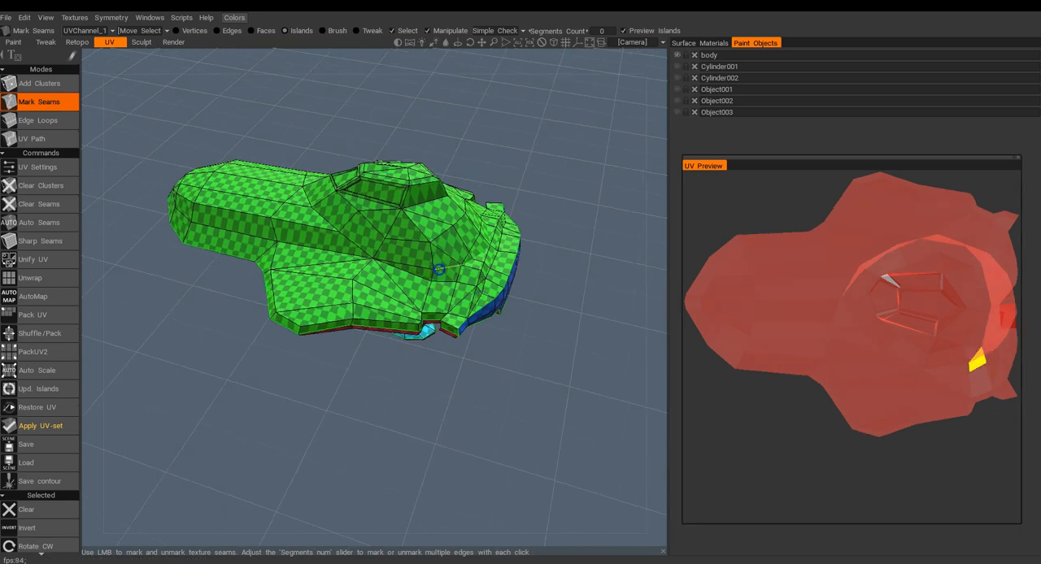
left_click(352, 241)
left_click(340, 233)
left_click(322, 213)
left_click(309, 193)
left_click_drag(310, 193, 448, 301, "alt")
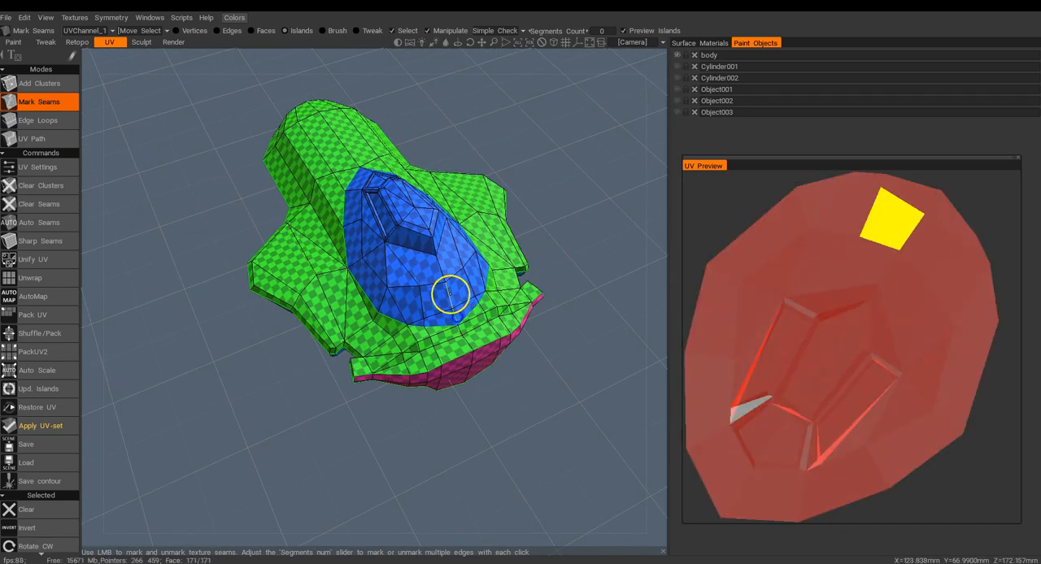
Mark a seam down the dome's centreline and outline its window recesses with seams.
left_click(449, 294)
left_click_drag(418, 220, 221, 253, "alt")
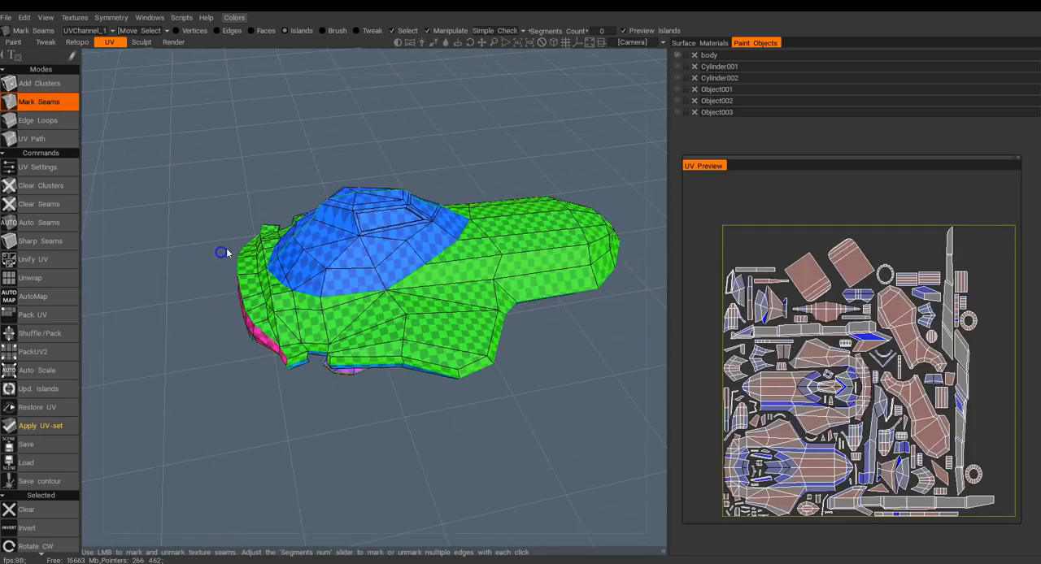
scroll(382, 215, "up", 6)
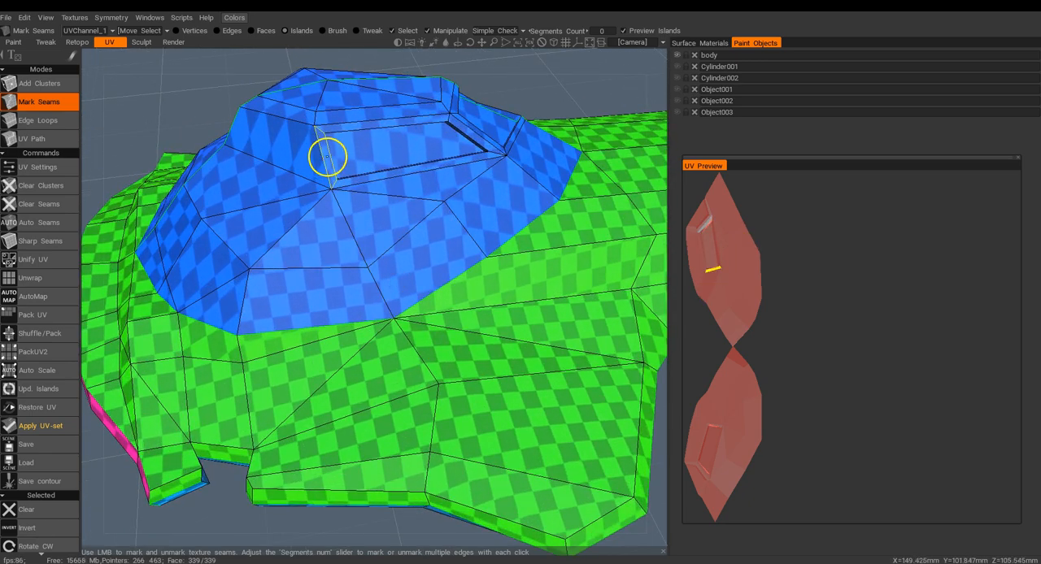
mouse_move(330, 155)
left_mouse_down("alt")
mouse_move(344, 162)
mouse_move(297, 160)
left_mouse_up("alt")
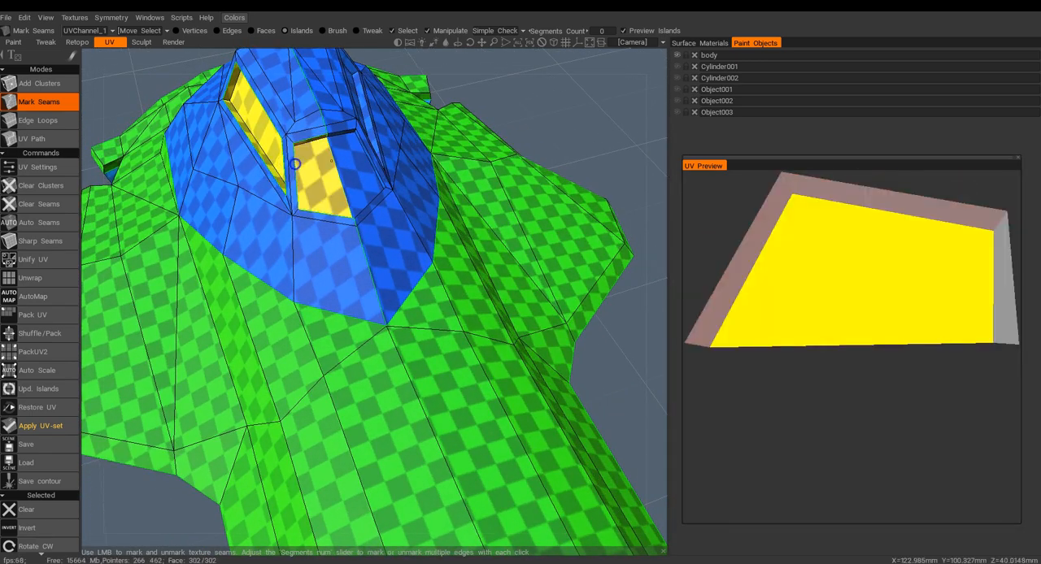
Remove the centre seam across the pentagonal end window to join its two halves into one island.
left_click(337, 171)
left_click_drag(334, 170, 317, 144, "alt")
middle_click_drag(316, 144, 328, 253, "alt")
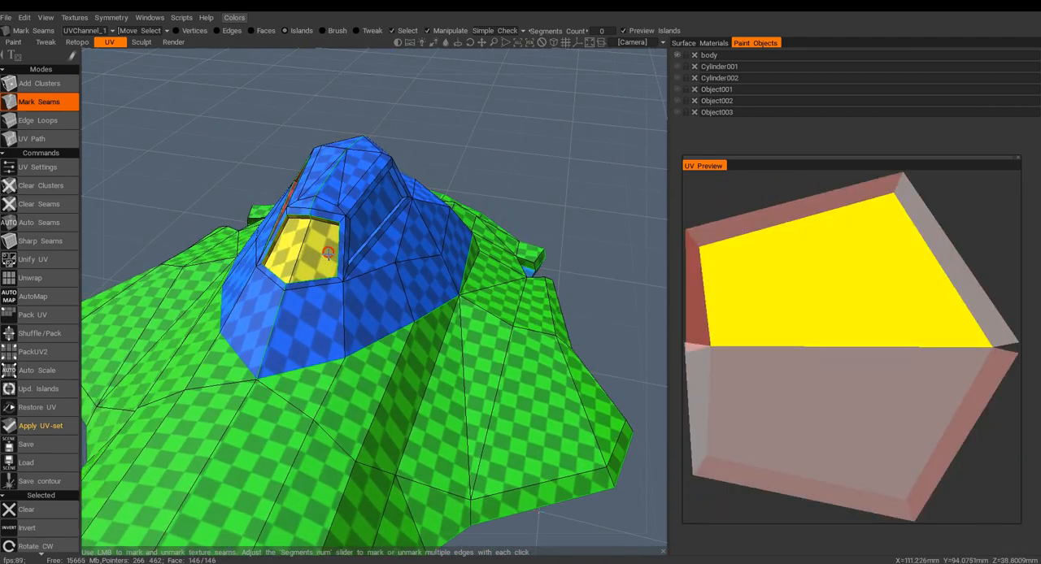
left_click_drag(328, 253, 306, 220, "alt")
left_click(292, 217)
Mark the outline of the dome's roof panel as seams and remove the centre seam dividing it.
left_click_drag(423, 235, 273, 307, "alt")
left_click(372, 336)
left_click(323, 322)
left_click(269, 271)
left_click(303, 226)
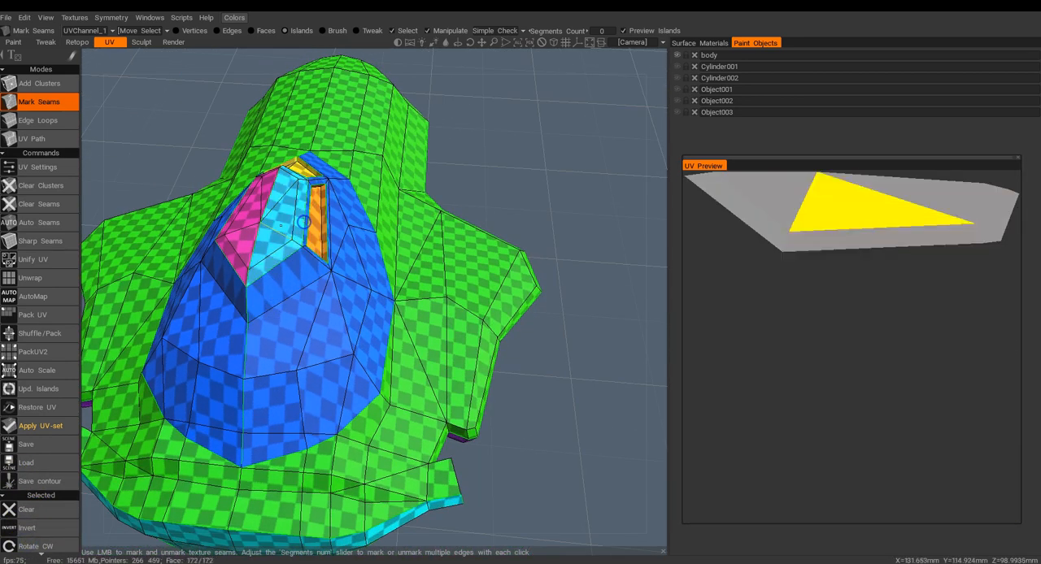
left_click(247, 279)
left_click(257, 244)
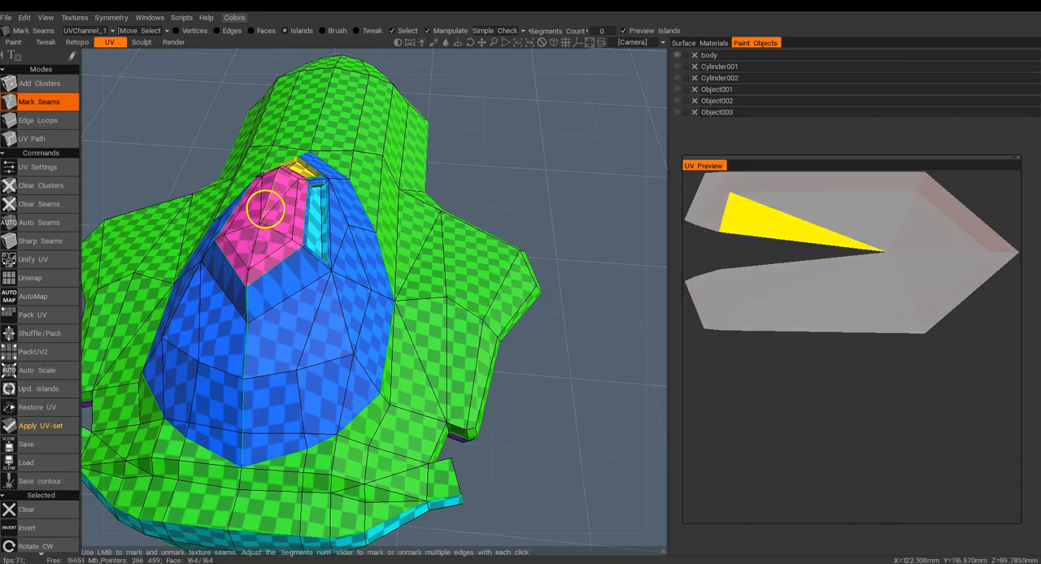
Mark a seam between the roof panel and the strip above the pentagonal window, and join that strip to the dome's frame.
left_click_drag(265, 209, 263, 291, "alt")
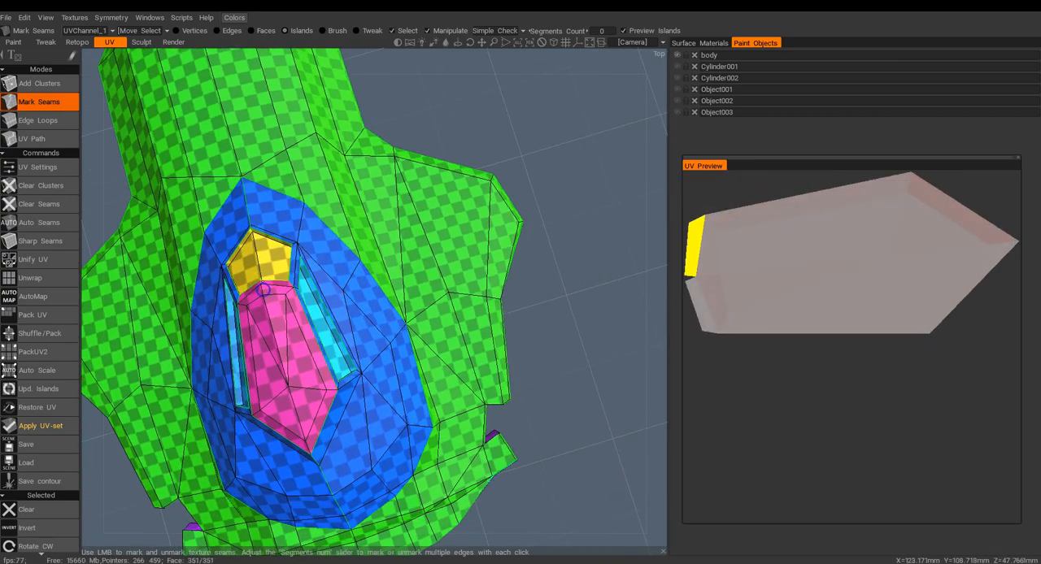
left_click_drag(263, 351, 502, 286, "alt")
middle_click_drag(502, 285, 409, 337, "alt")
left_click_drag(409, 337, 379, 328, "alt")
scroll(379, 327, "up", 5)
left_click(305, 231)
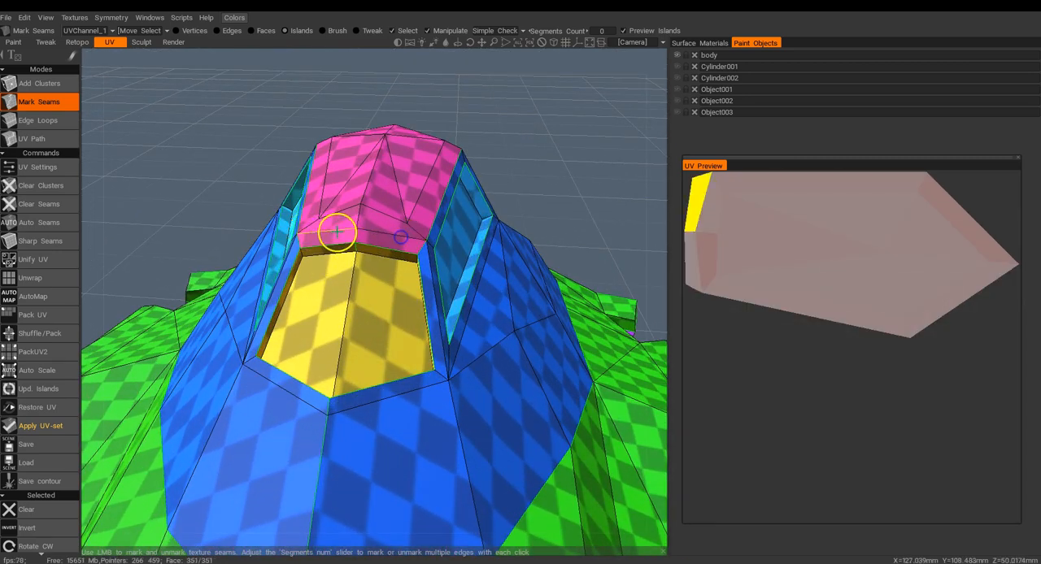
left_click(383, 235)
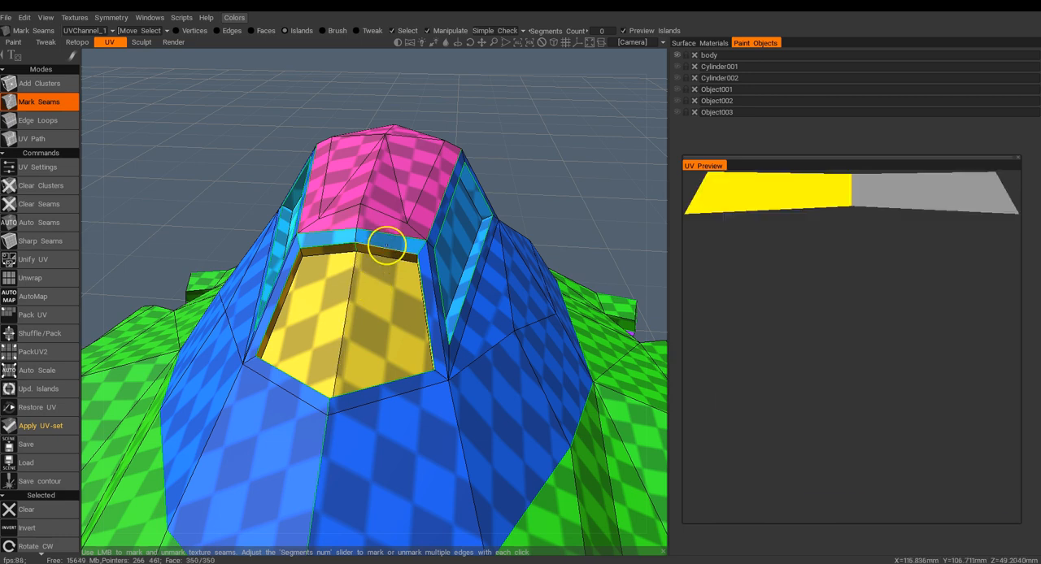
left_click(385, 248)
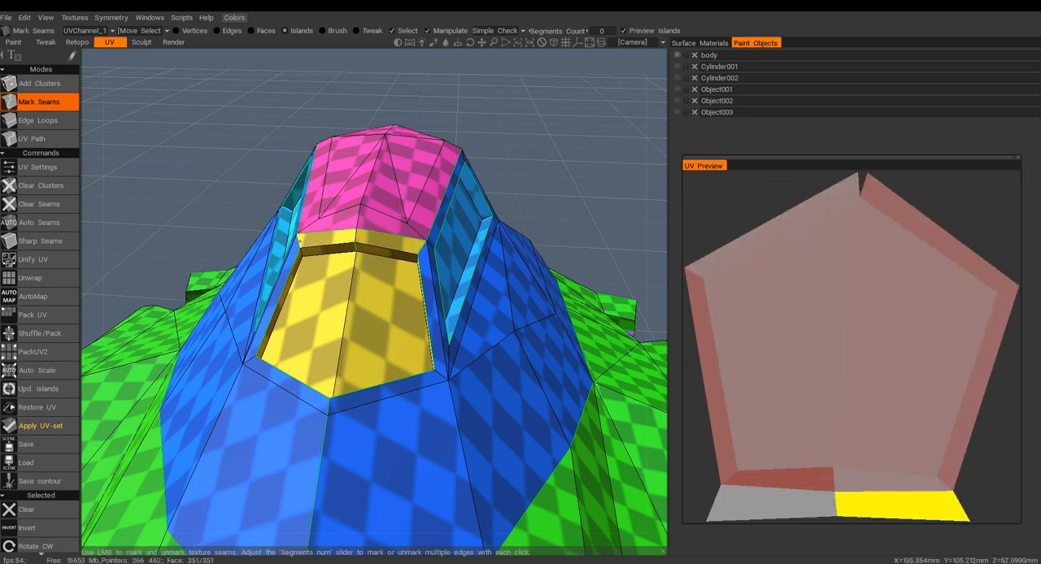
left_click(399, 245)
left_click(421, 251)
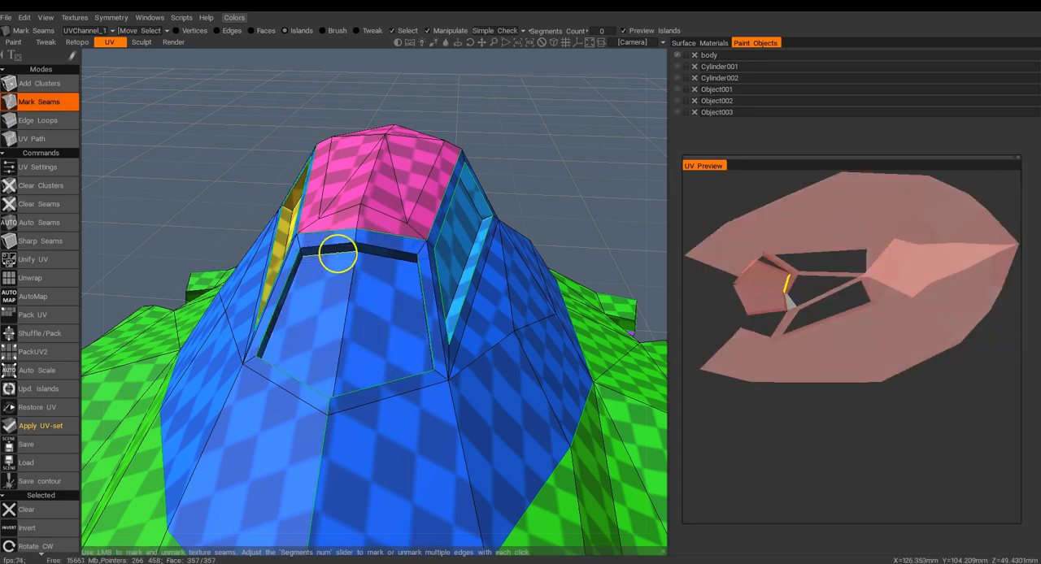
left_click(356, 248)
Mark seams along the upper edges of the pentagonal window's recess to detach the window from its frame.
left_click_drag(387, 322, 463, 318, "alt")
left_click_drag(418, 284, 337, 241, "alt")
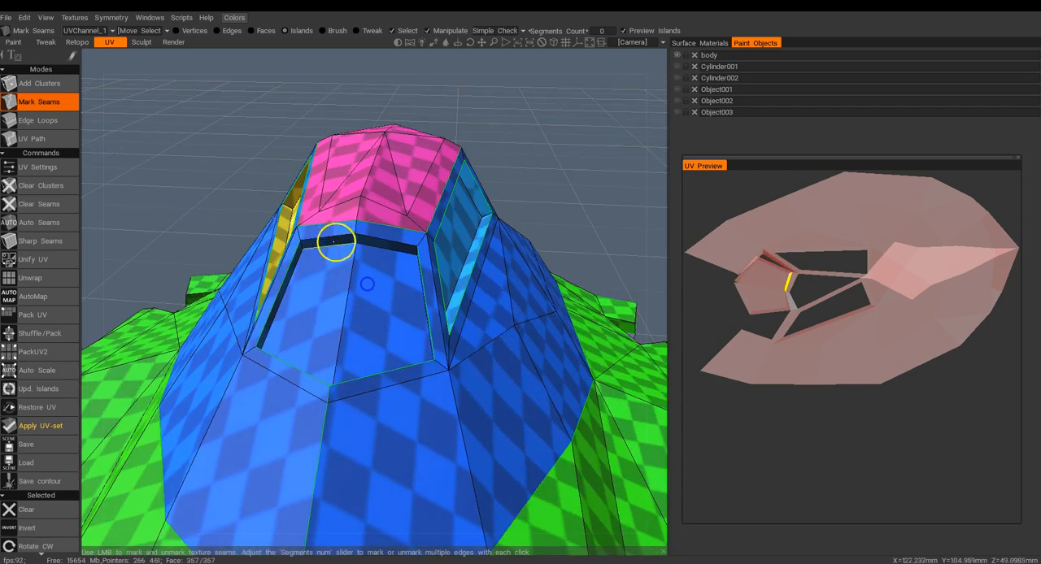
left_click(326, 242)
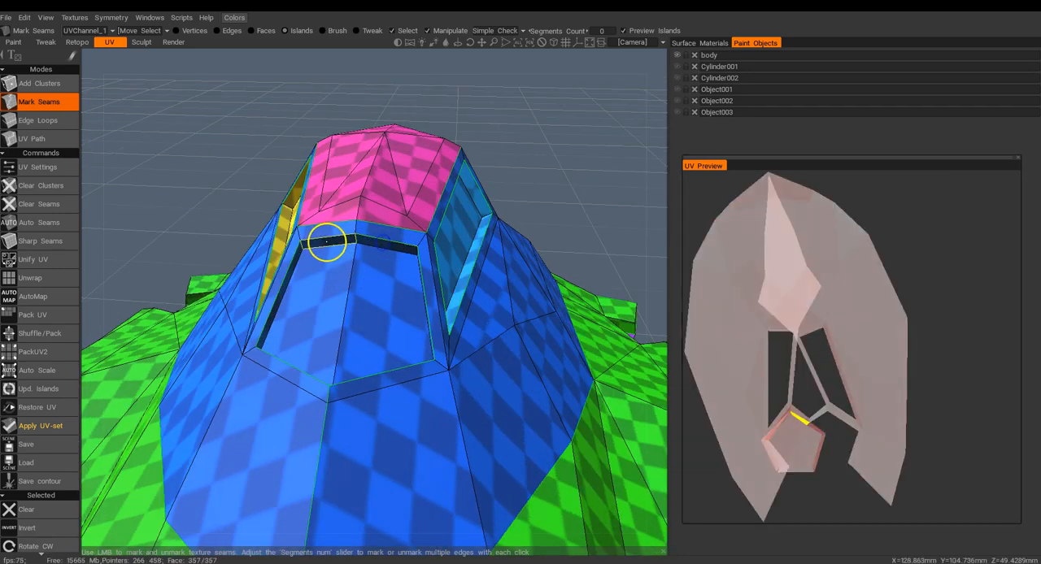
left_click_drag(344, 257, 423, 289, "alt")
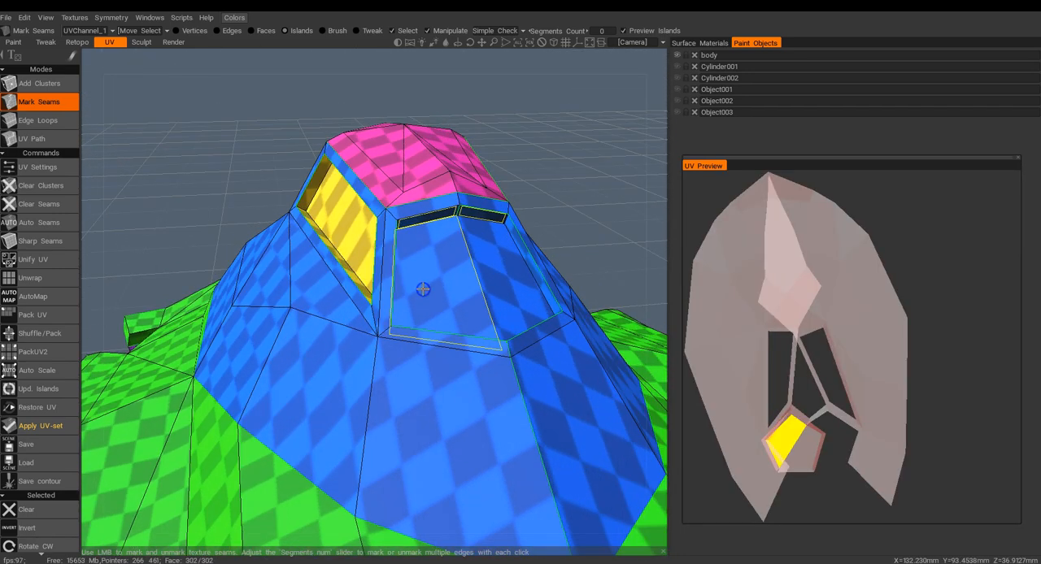
left_click(427, 214)
Unhide the remaining ship objects and pack all UV islands together.
left_click_drag(504, 240, 521, 380, "alt")
scroll(335, 260, "down", 3)
scroll(368, 312, "up", 1)
scroll(368, 312, "down", 5)
middle_click_drag(521, 380, 464, 361, "alt")
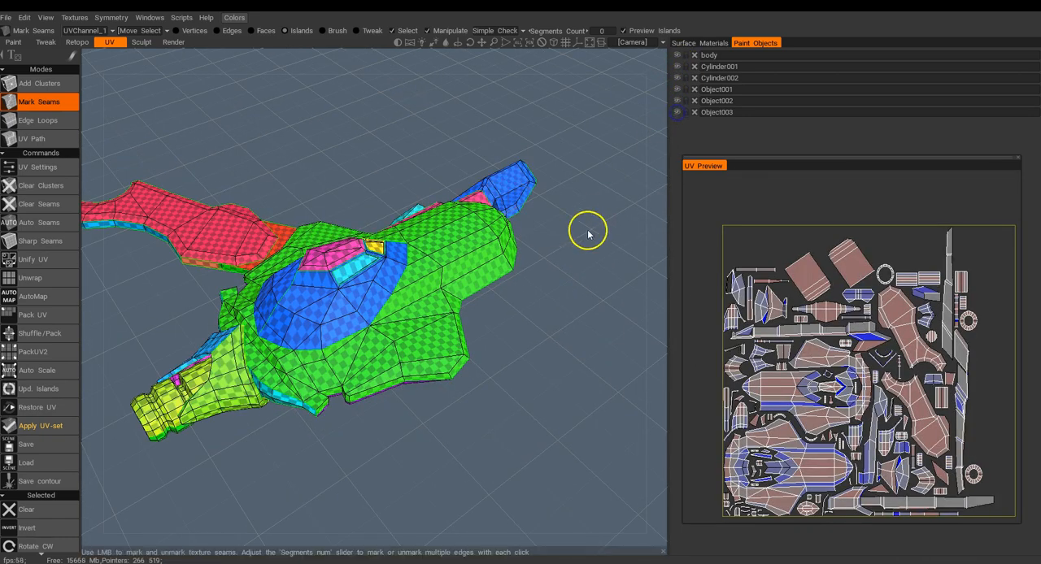
left_click_drag(559, 271, 587, 334, "alt")
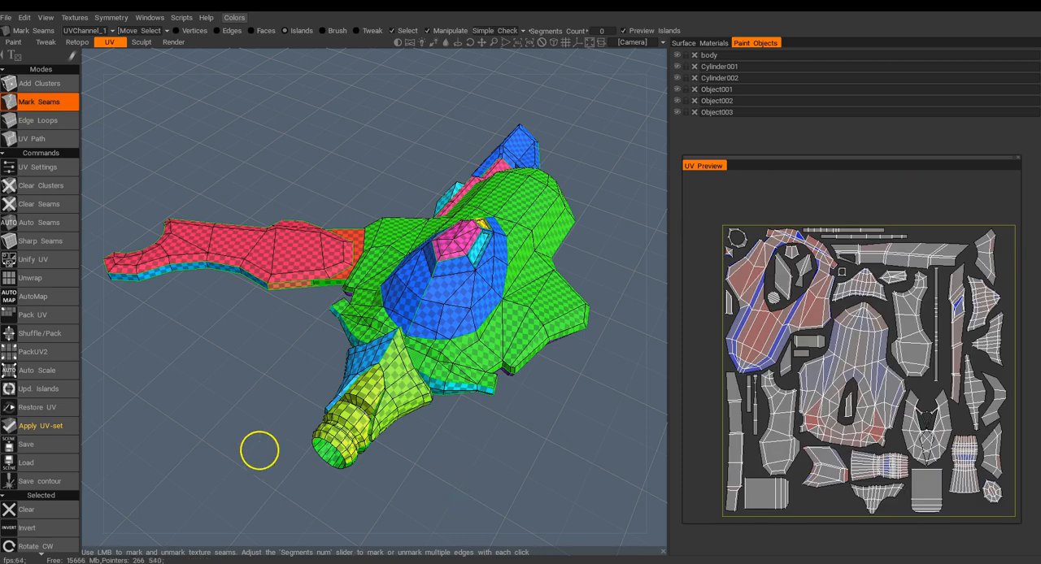
left_click(38, 321)
left_click(768, 213)
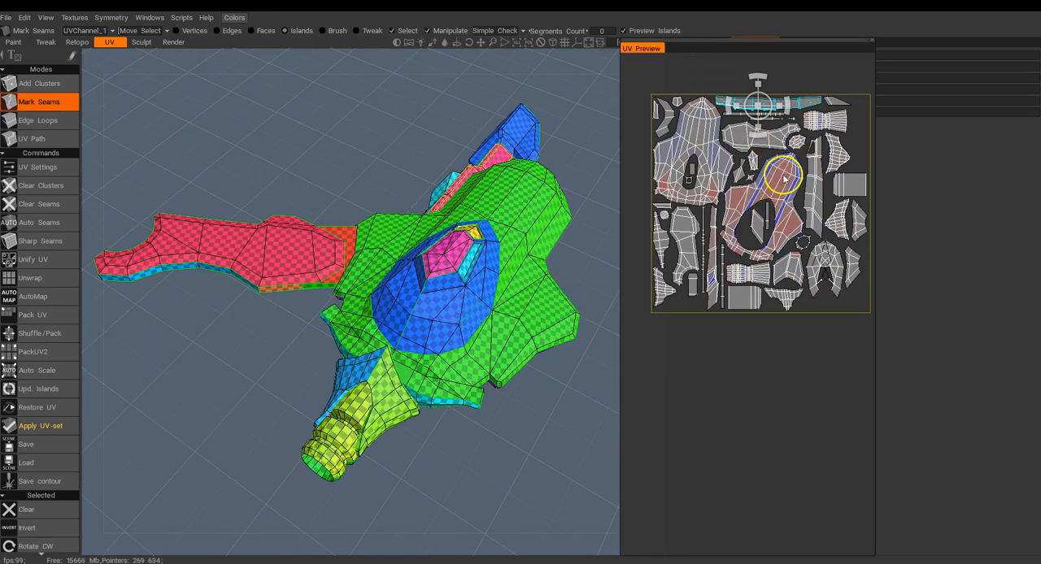
Select the upper hull's UV island and apply Relax and Cloth Relax to reduce its stretching.
left_click(783, 175)
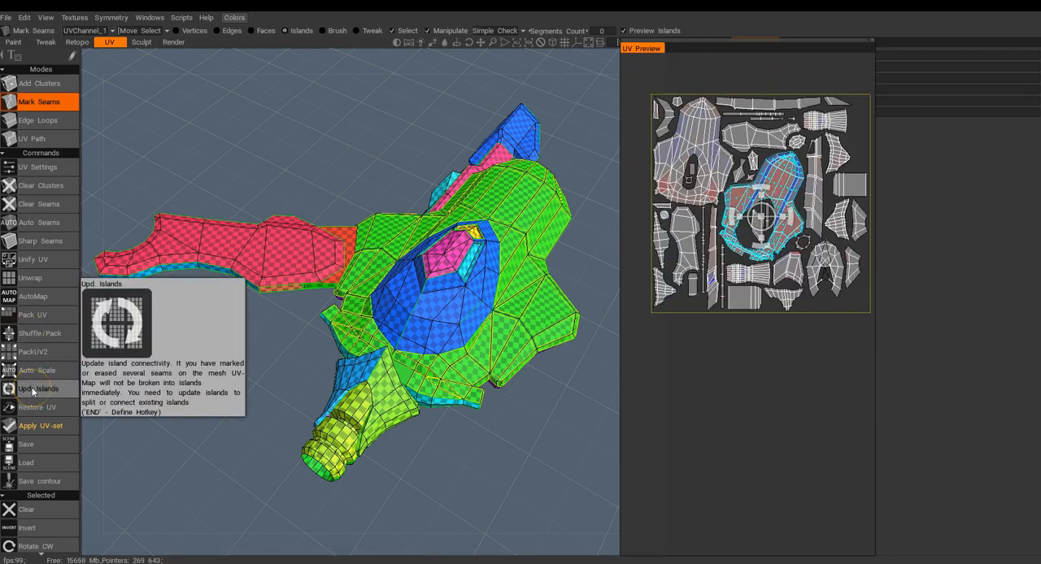
scroll(48, 403, "down", 1)
scroll(42, 422, "down", 5)
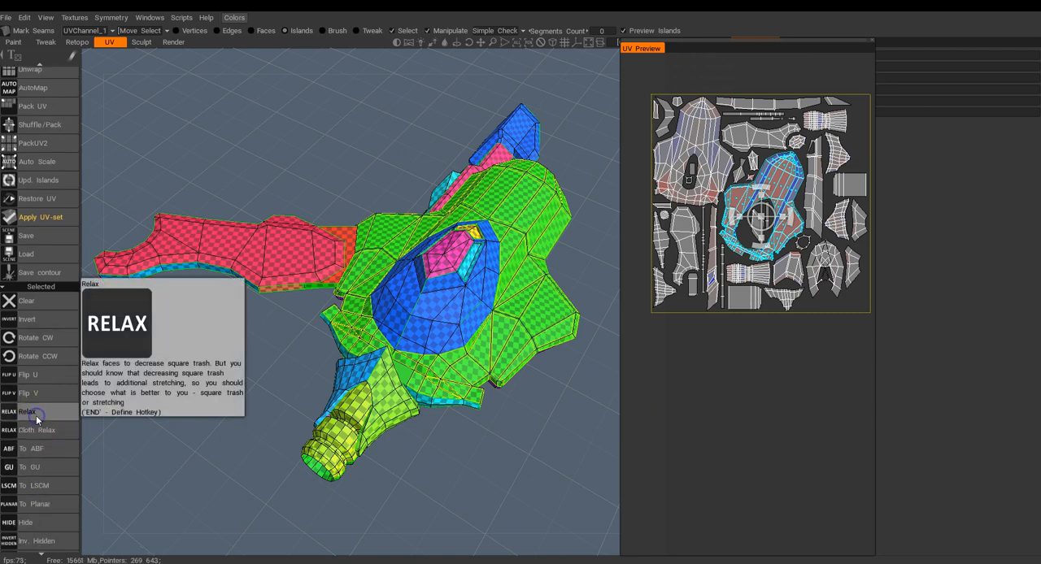
left_click(21, 414)
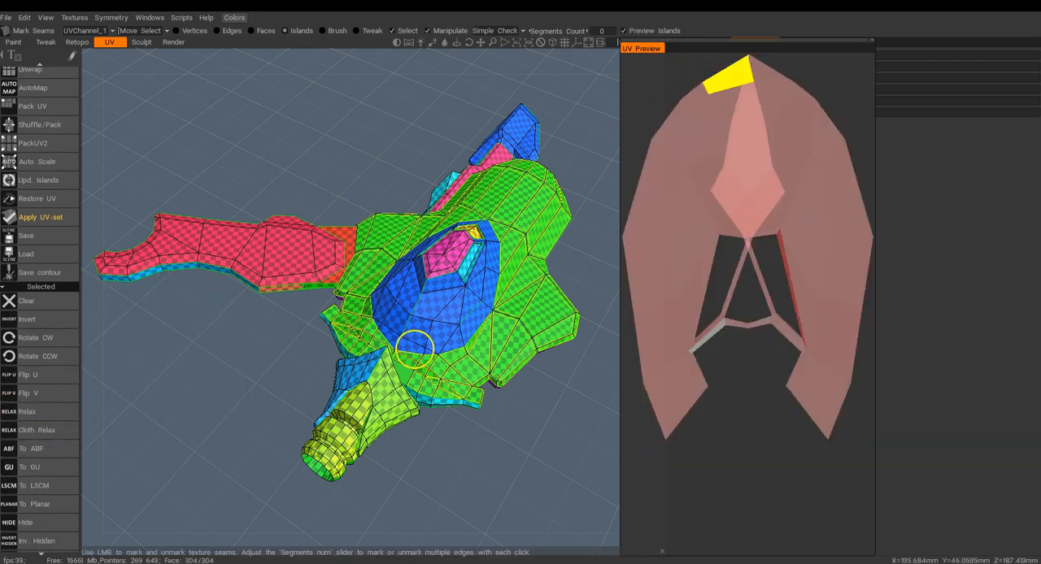
left_click(44, 430)
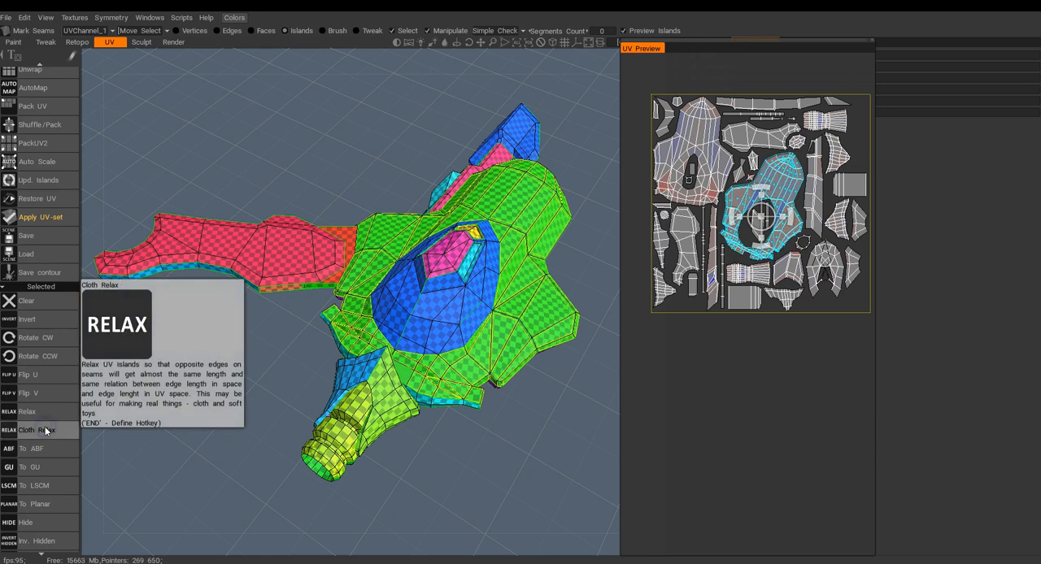
Relax the hull underside's UV island and enlarge the UV Preview.
left_click(695, 172)
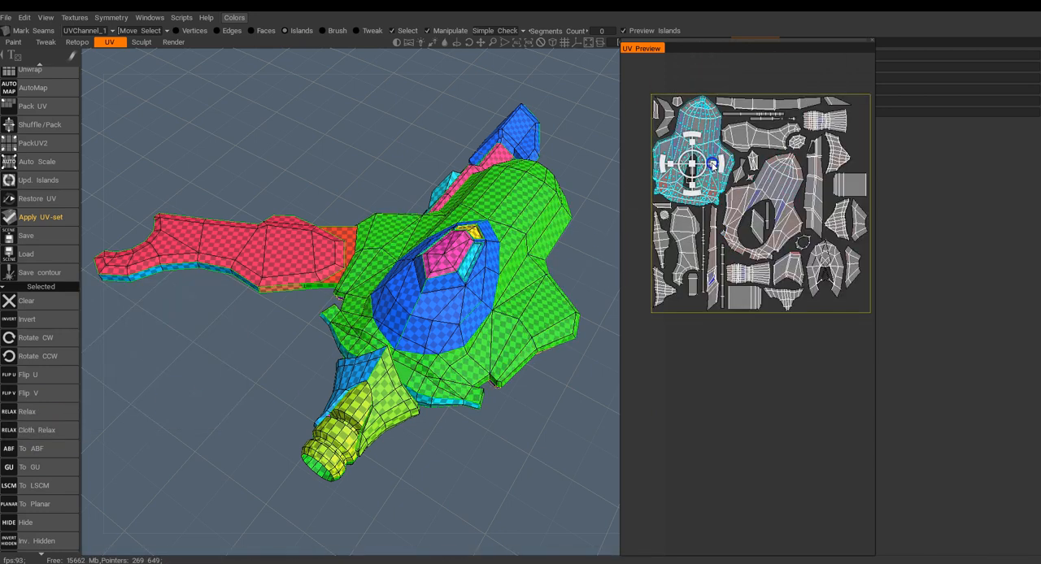
left_click(45, 414)
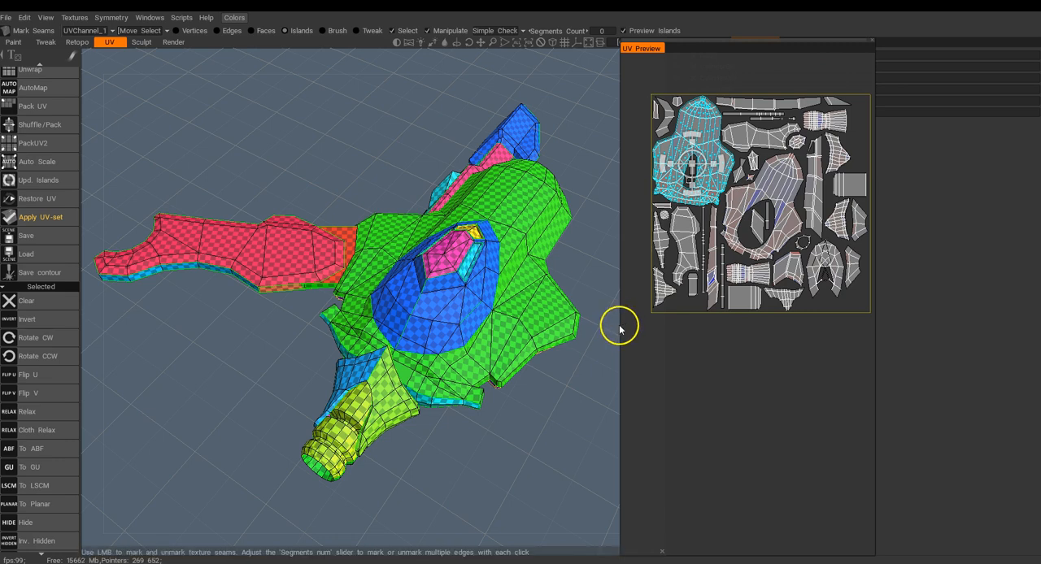
left_click_drag(620, 327, 498, 327)
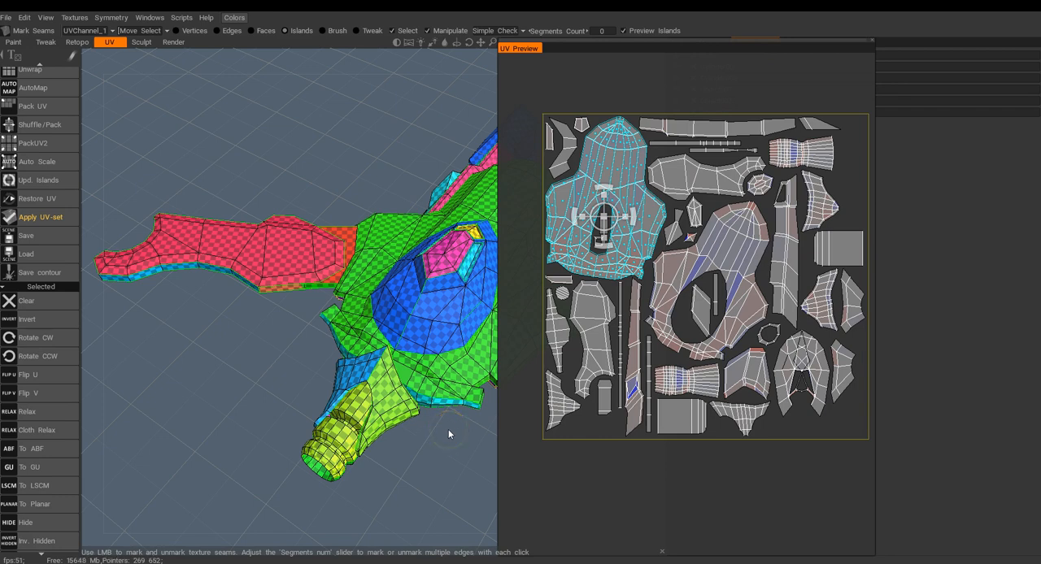
Select the long, narrow island with the distorted area and examine its notched edge strip on the model.
left_click(680, 329)
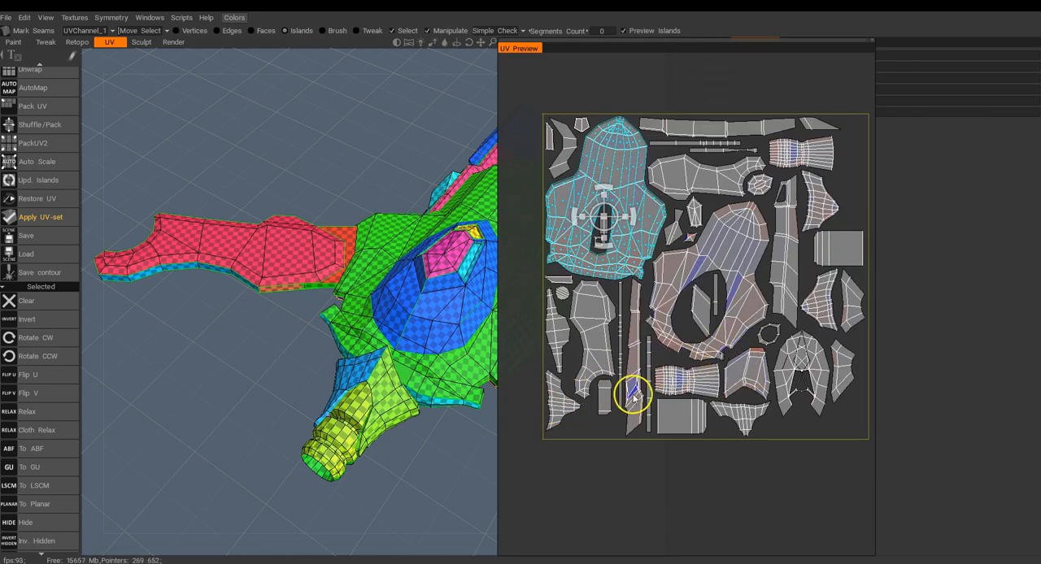
left_click(633, 397)
left_click_drag(339, 336, 589, 309, "alt")
left_click_drag(361, 349, 380, 309, "alt")
right_click_drag(380, 309, 349, 404, "alt")
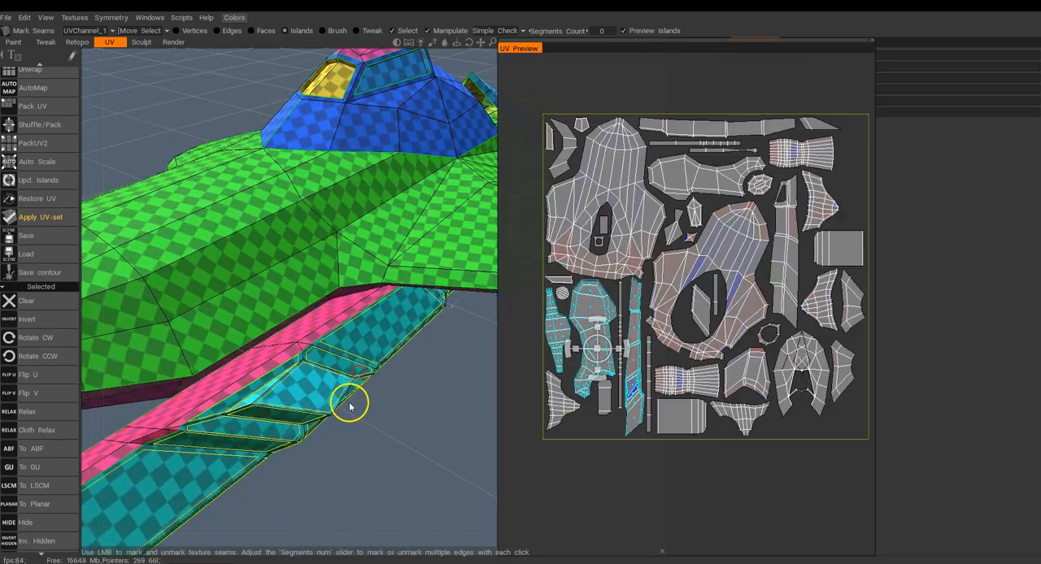
middle_click_drag(349, 405, 369, 350, "alt")
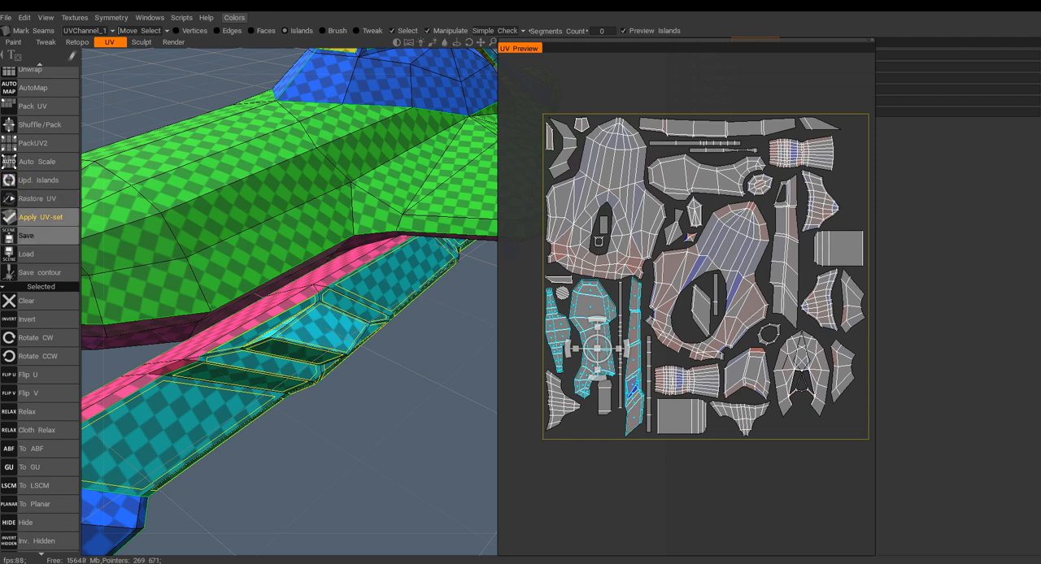
Mark seams around the distorted faces in the wing's notched edge strip to separate them from the long, narrow island.
scroll(19, 195, "up", 3)
scroll(24, 146, "up", 1)
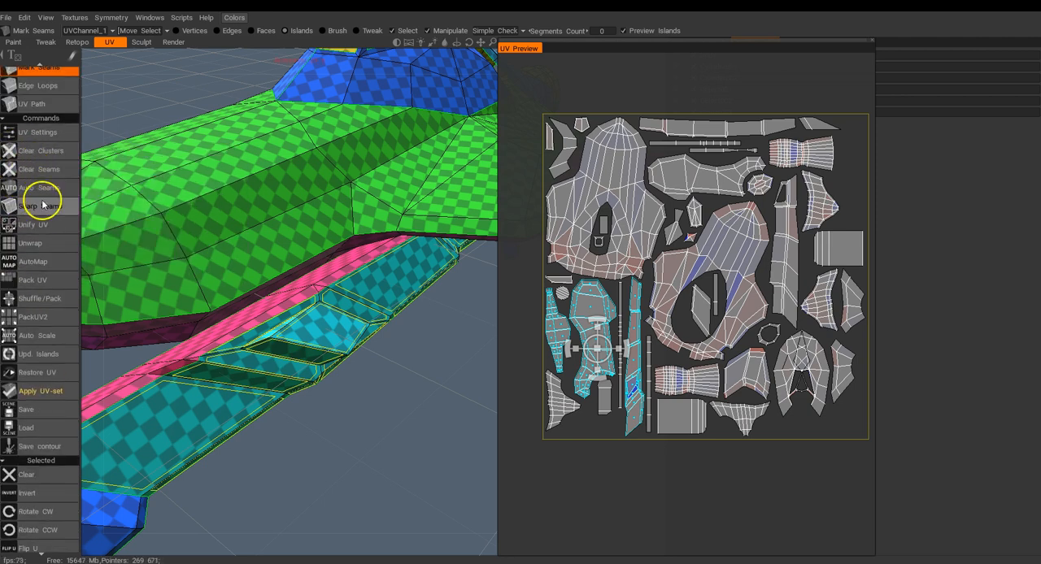
scroll(50, 114, "up", 1)
left_click(41, 120)
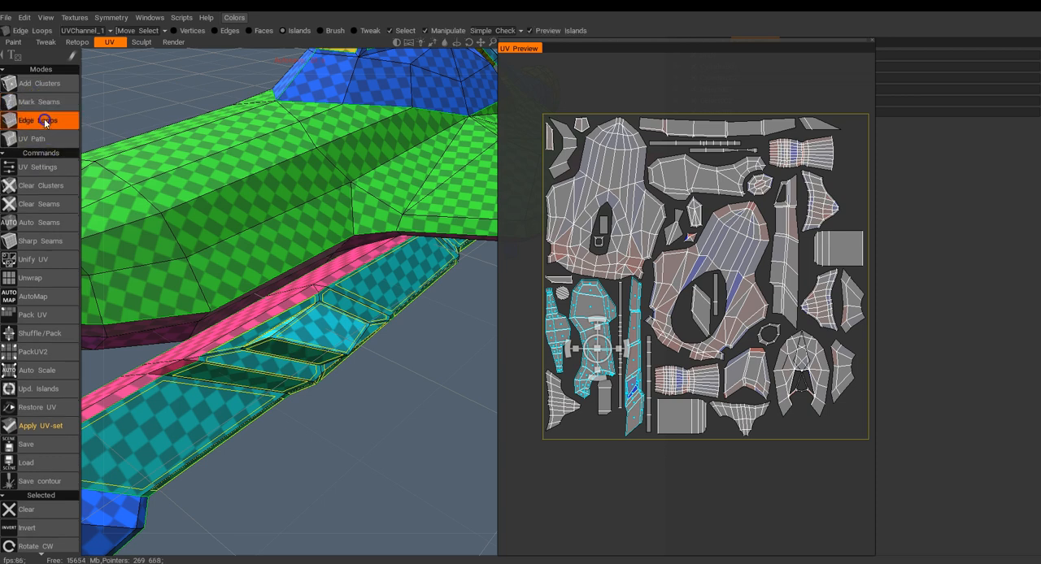
left_click(41, 102)
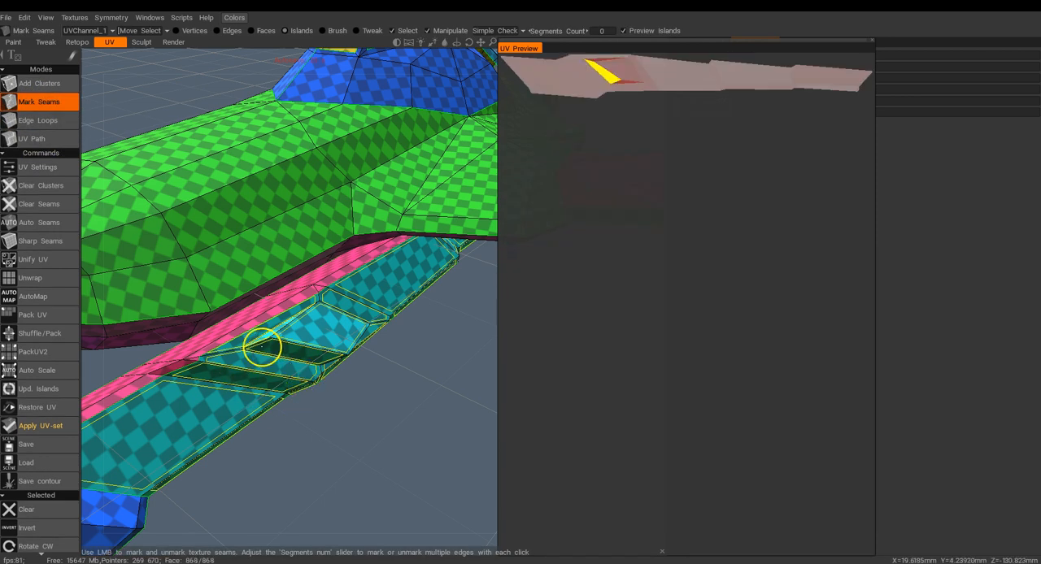
left_click(267, 356)
left_click_drag(349, 388, 348, 311)
left_click(395, 335)
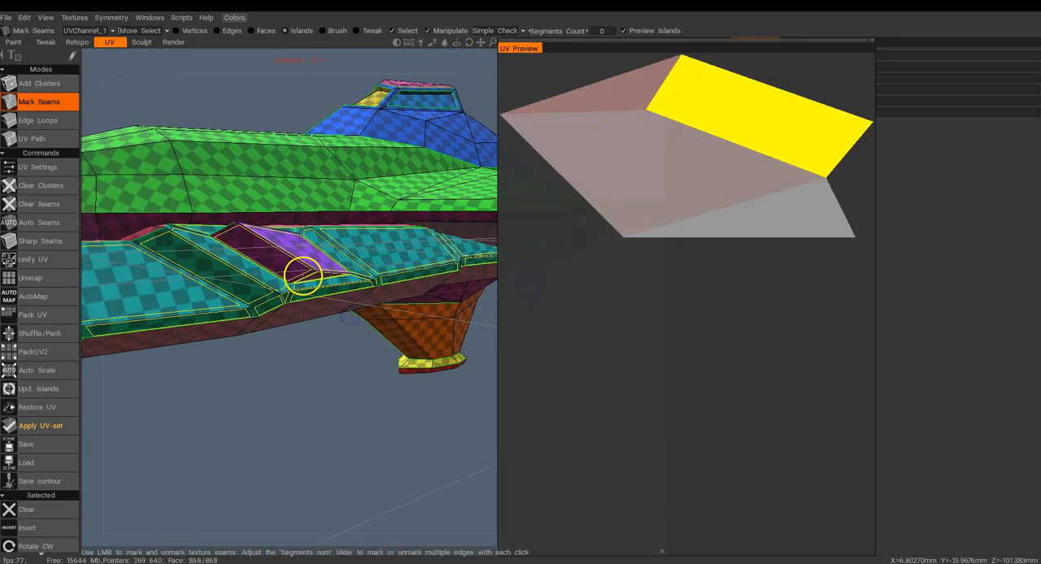
Clear the island selection and repack all UV islands with the new seams.
left_click(42, 511)
left_click_drag(302, 425, 328, 431)
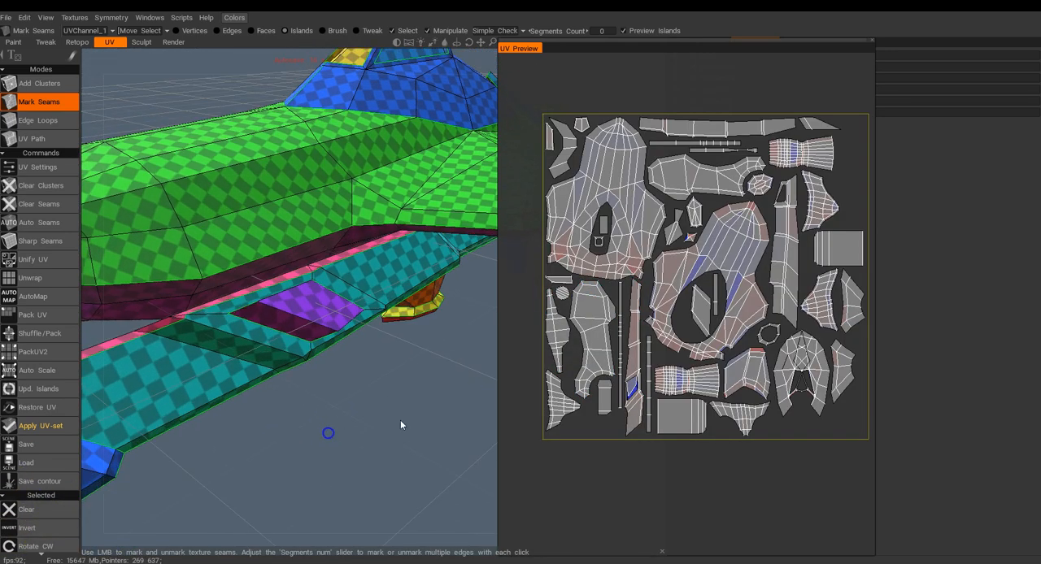
left_click(46, 317)
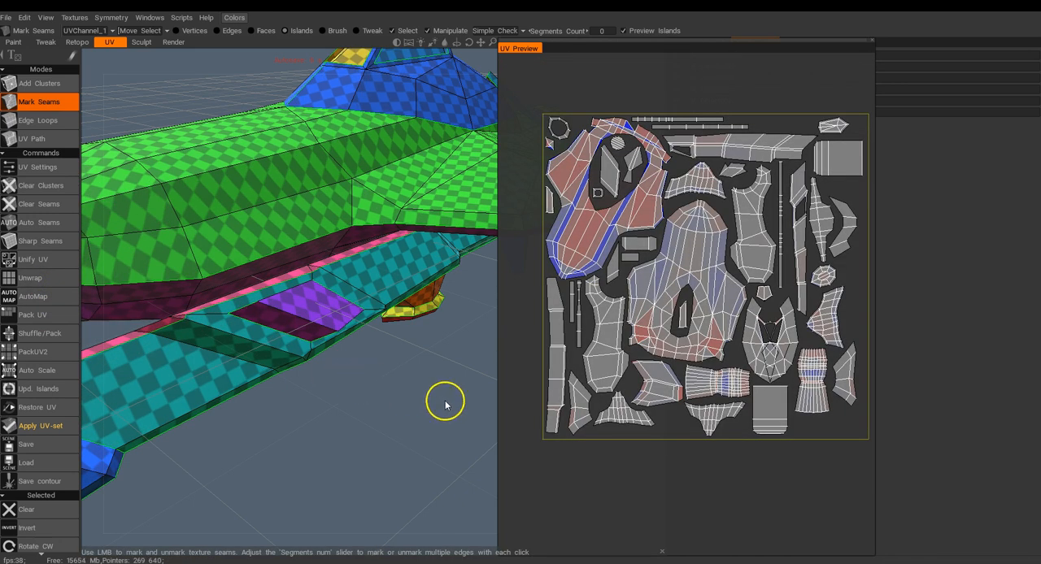
left_click(36, 315)
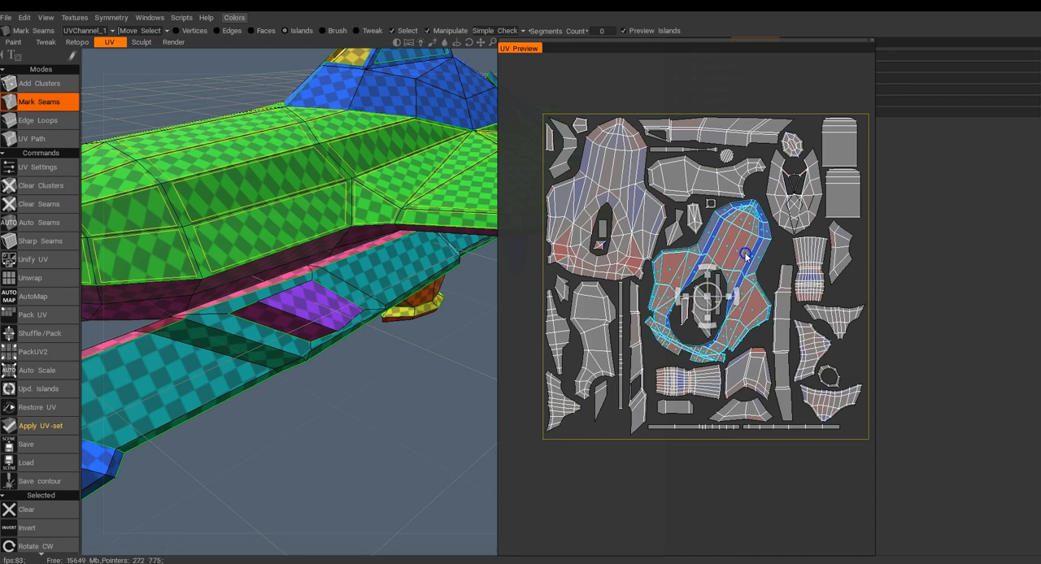
Apply Cloth Relax to the upper hull's UV island and Relax to the hull underside's island.
scroll(45, 410, "down", 5)
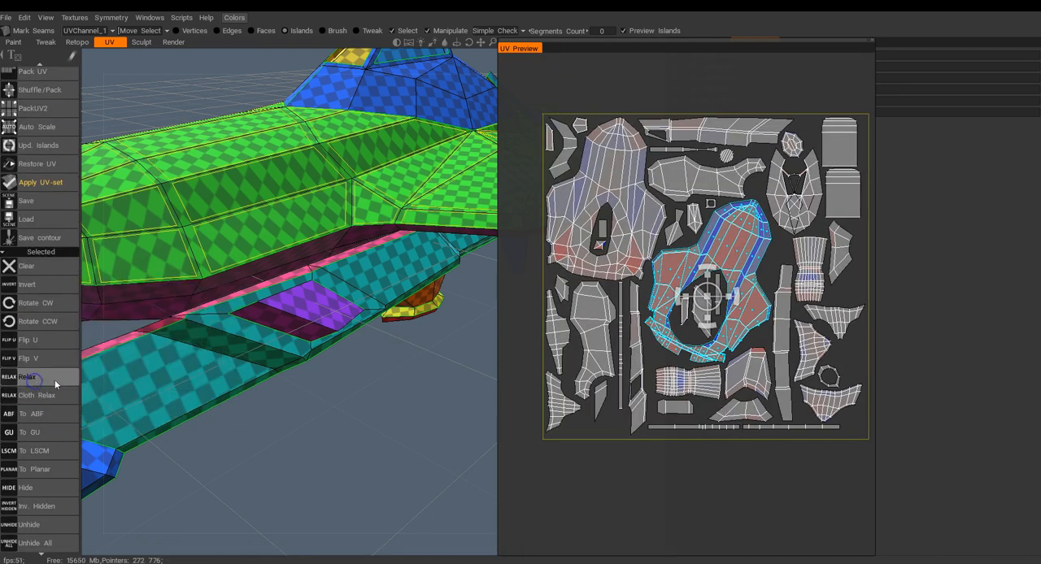
left_click(40, 396)
left_click(40, 396)
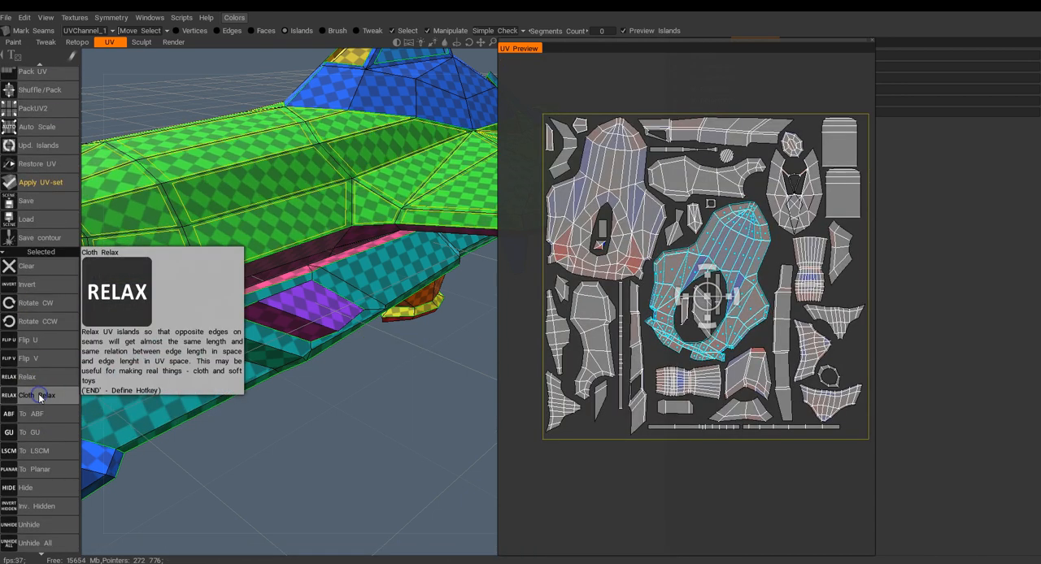
left_click(274, 440)
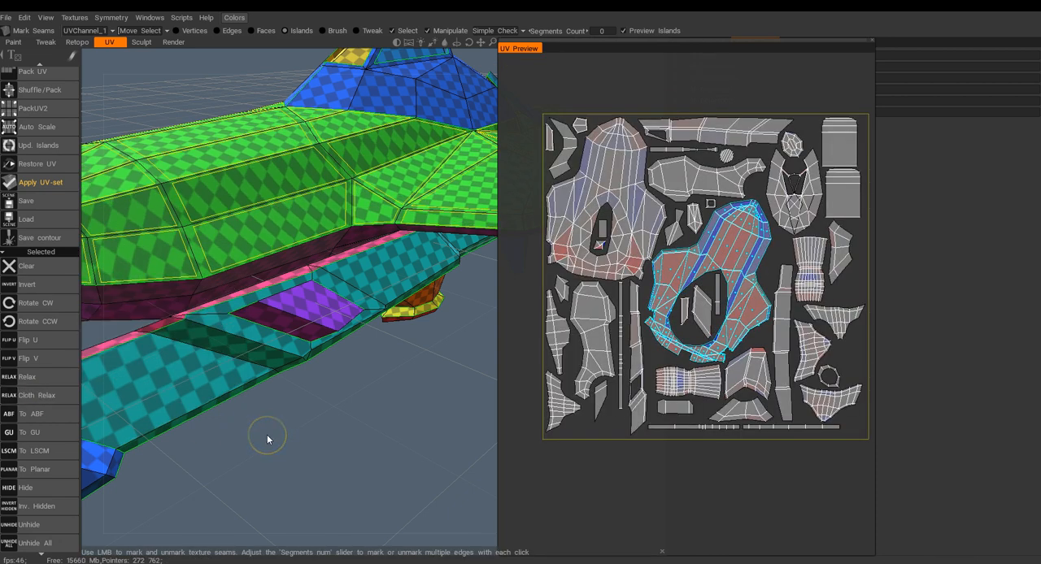
left_click(38, 395)
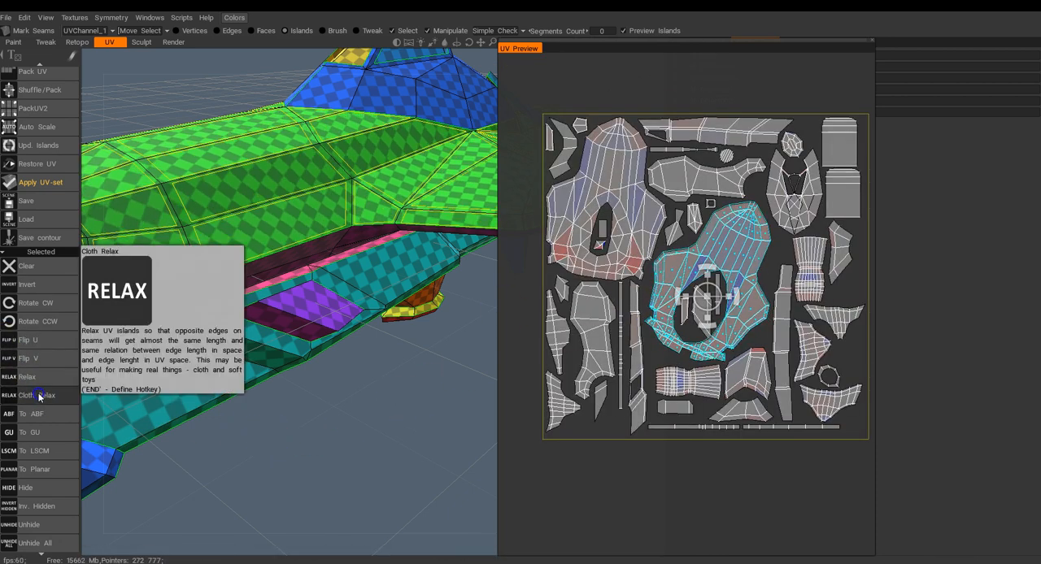
left_click(635, 242)
left_click(28, 378)
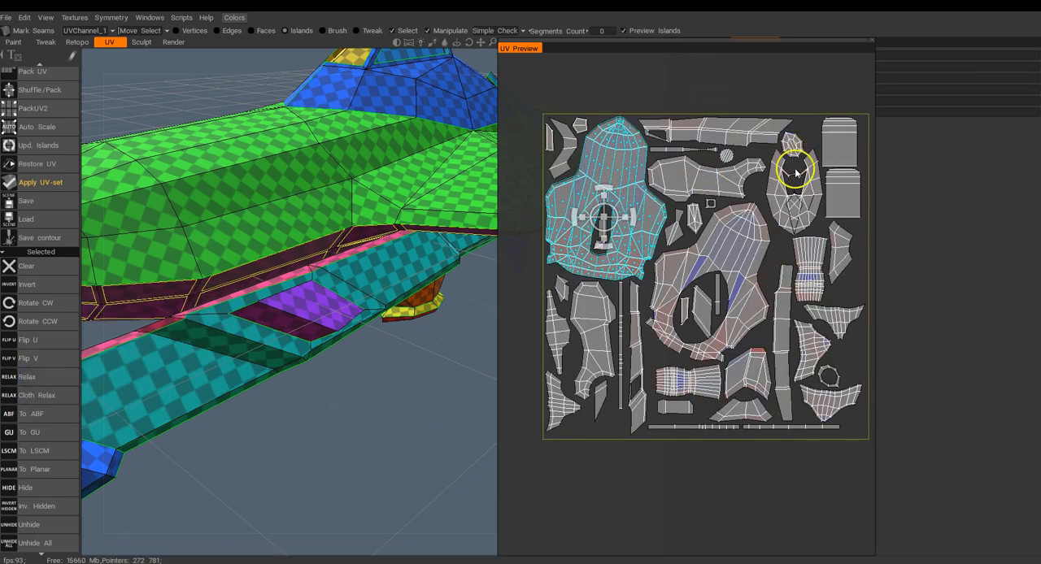
Mark a seam down the middle of the canopy dome to split its overlapping island, and repack the UVs.
scroll(781, 203, "up", 6)
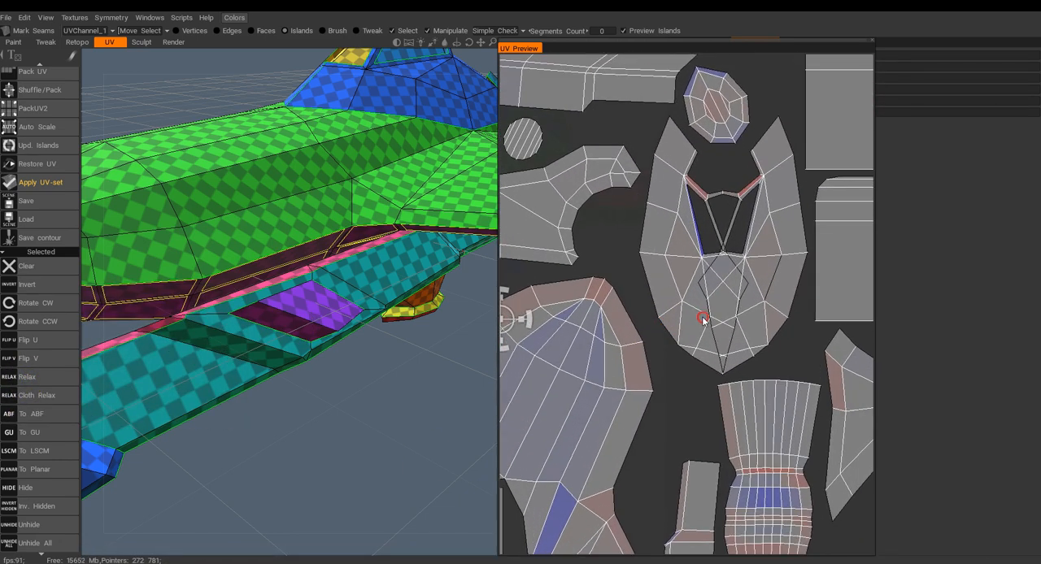
left_click(742, 307)
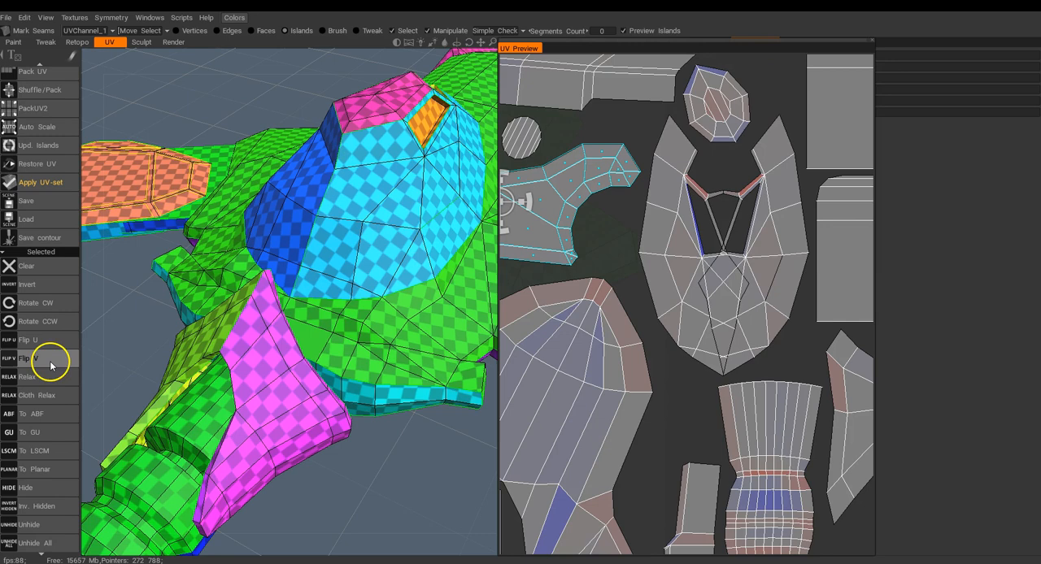
scroll(45, 374, "down", 2)
scroll(42, 362, "up", 8)
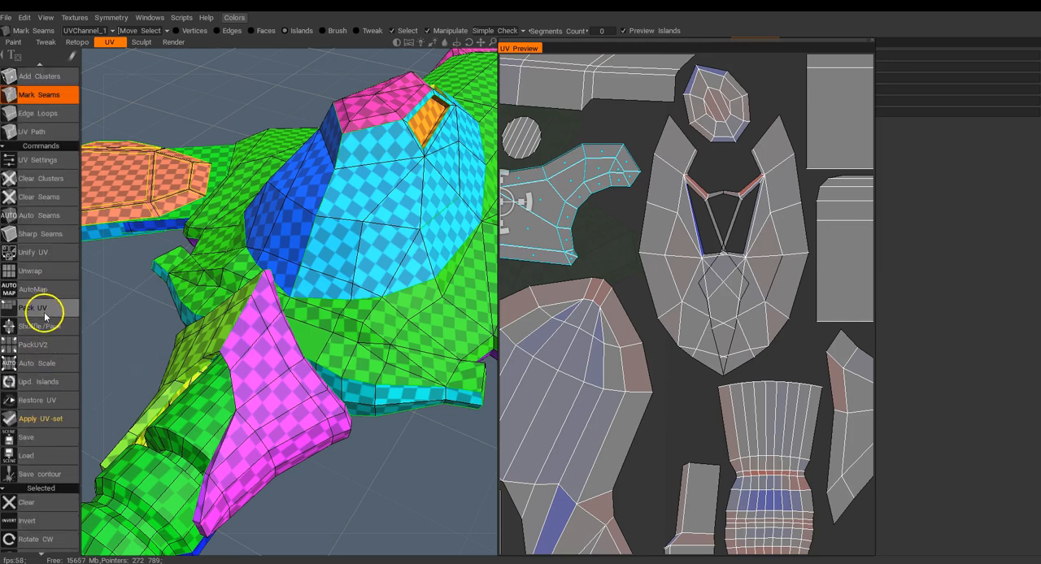
left_click(33, 307)
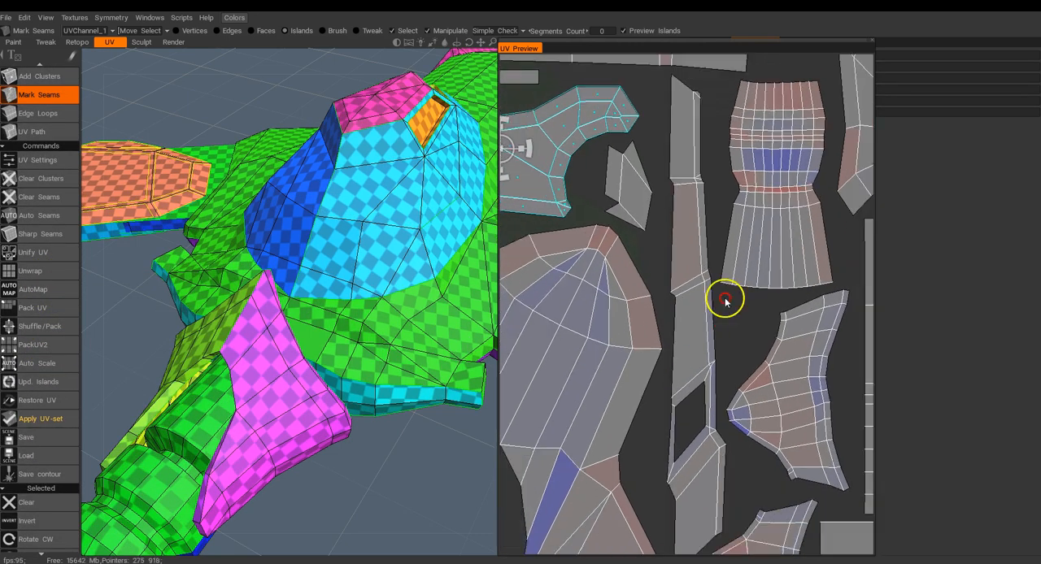
Unwrap the model again so the split canopy dome forms separate UV islands.
middle_click_drag(690, 259, 713, 249)
left_click(37, 276)
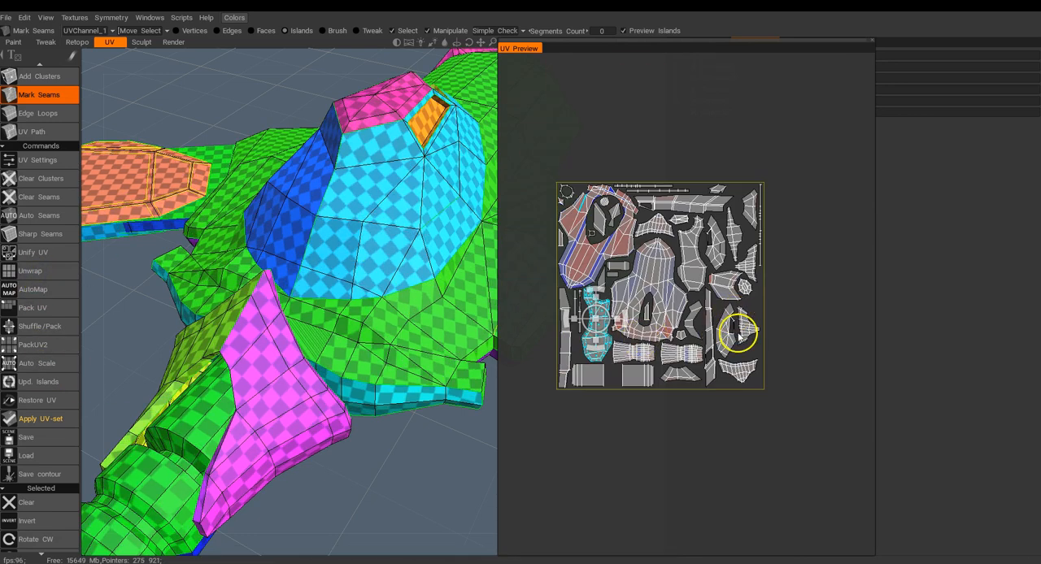
right_click_drag(739, 337, 784, 396)
middle_click_drag(784, 396, 733, 307)
mouse_move(734, 307)
right_mouse_down()
mouse_move(738, 375)
mouse_move(726, 301)
right_mouse_up()
middle_click_drag(726, 302, 785, 346)
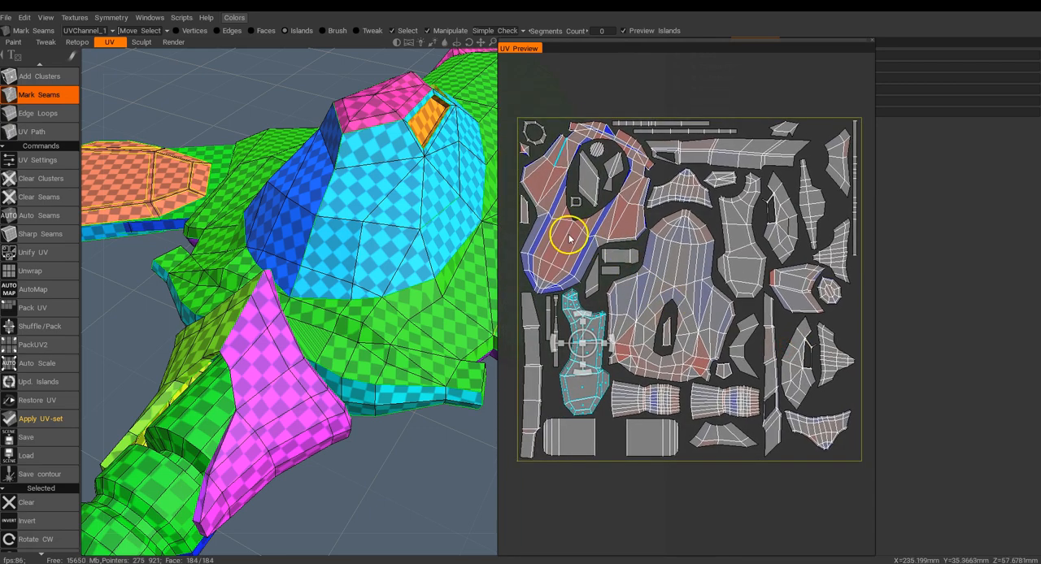
Examine the tiny island beside the upper hull's UV island and compare the layout with the whole ship.
right_click_drag(537, 180, 545, 200)
middle_click_drag(546, 200, 758, 325)
left_click(605, 204)
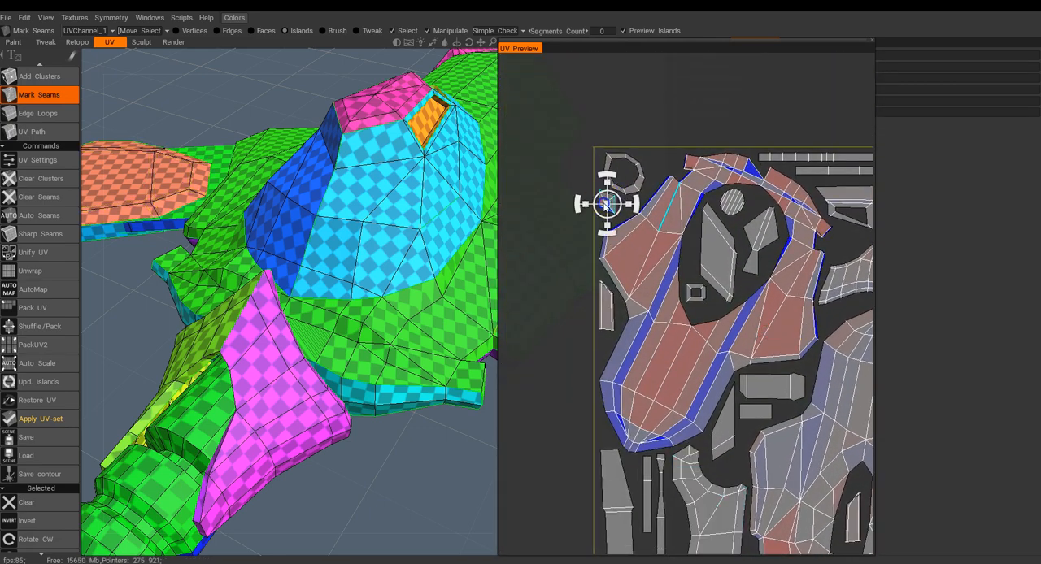
left_click_drag(293, 302, 231, 322, "alt")
right_click_drag(231, 322, 214, 265, "alt")
left_click_drag(214, 265, 402, 333, "alt")
middle_click_drag(686, 320, 637, 218)
right_click_drag(636, 217, 738, 279)
middle_click_drag(738, 279, 676, 284)
Select the upper hull's stretched UV island and apply Relax and Cloth Relax to it.
left_click(573, 311)
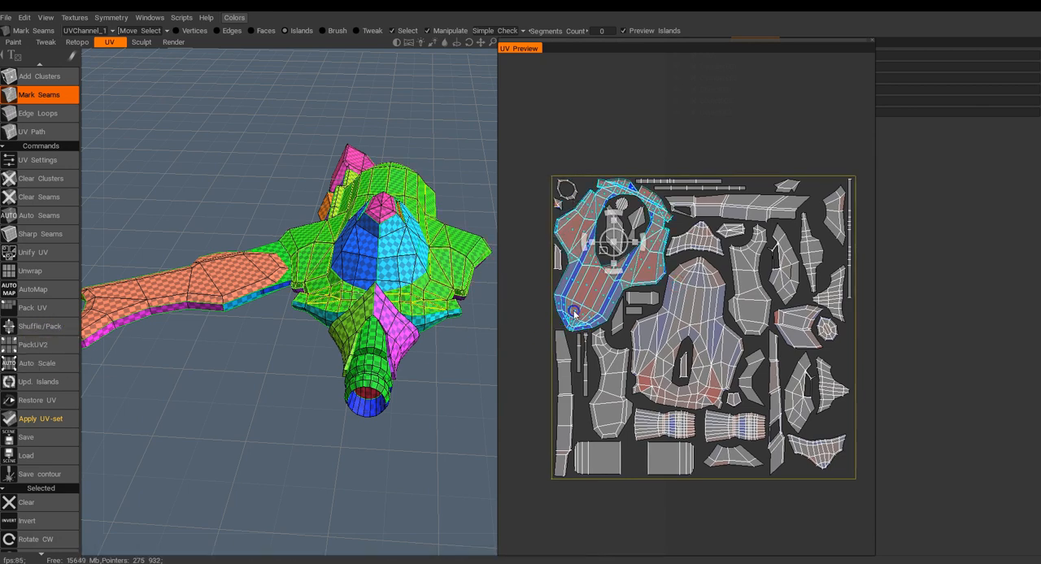
scroll(32, 460, "down", 3)
left_click(26, 301)
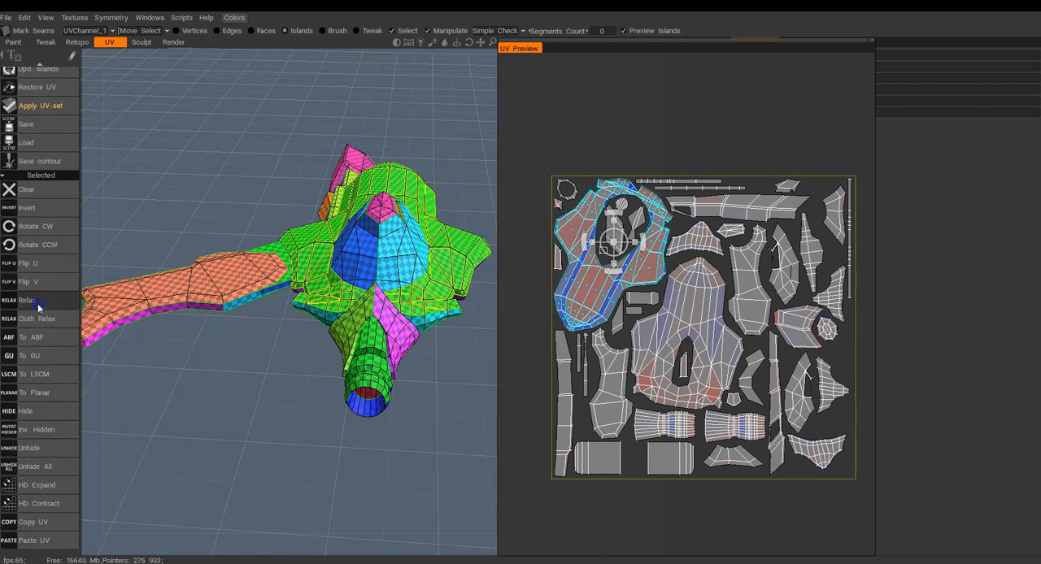
left_click(38, 320)
Relax the hull underside's UV island and reselect the upper hull's island.
left_click(691, 326)
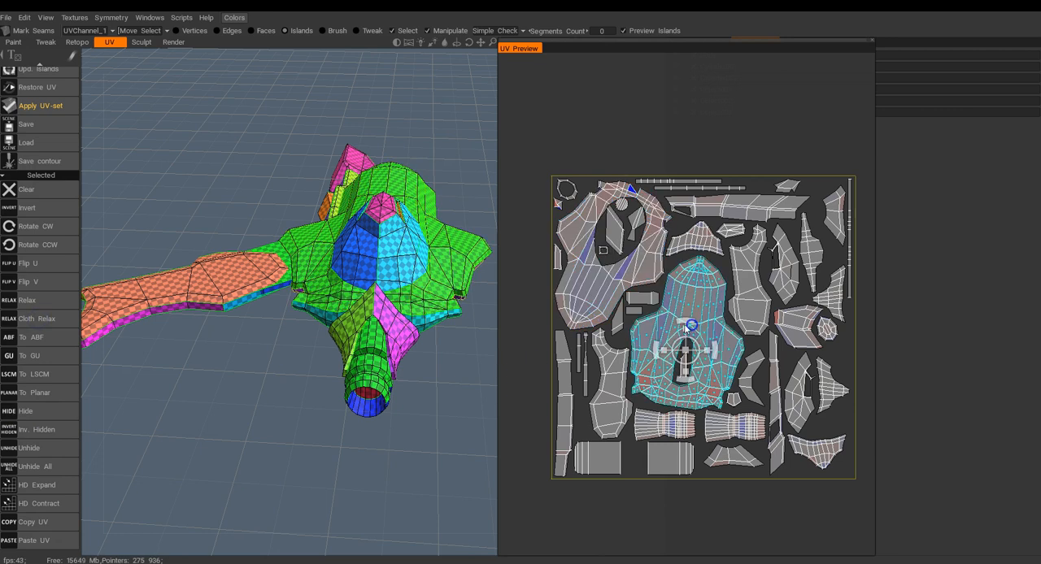
left_click(22, 305)
left_click(639, 483)
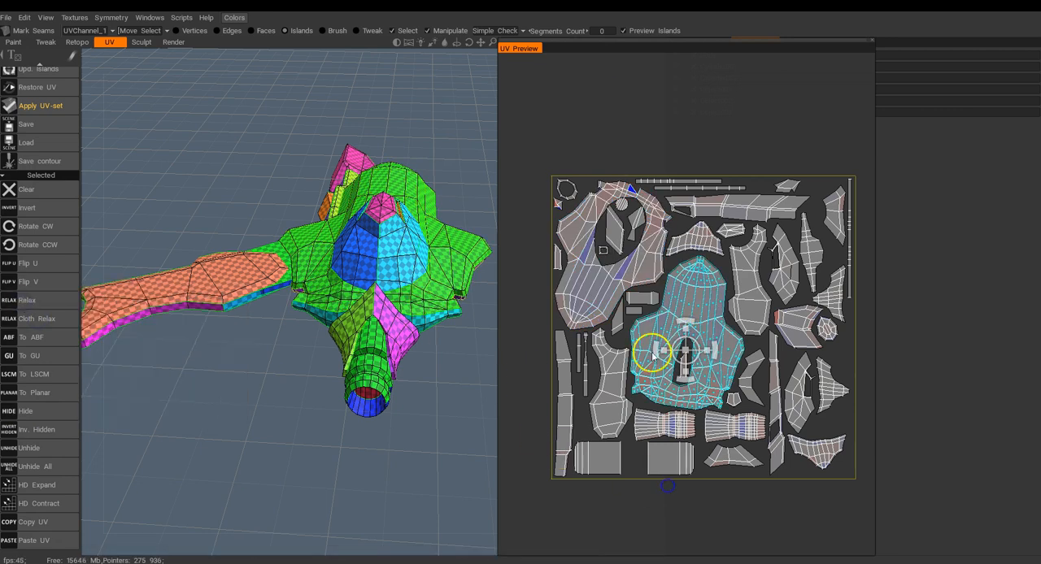
left_click(616, 232)
left_click(434, 382)
Close the UV Preview and turn the ship to check the checker pattern on the whole model.
left_click_drag(573, 48, 762, 135)
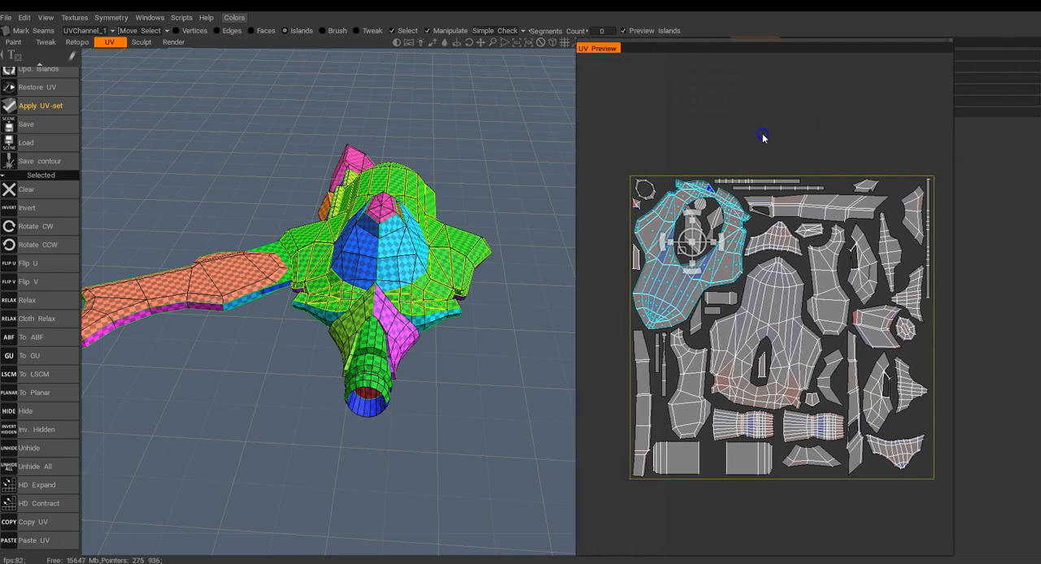
left_click(952, 41)
left_click_drag(518, 285, 507, 372)
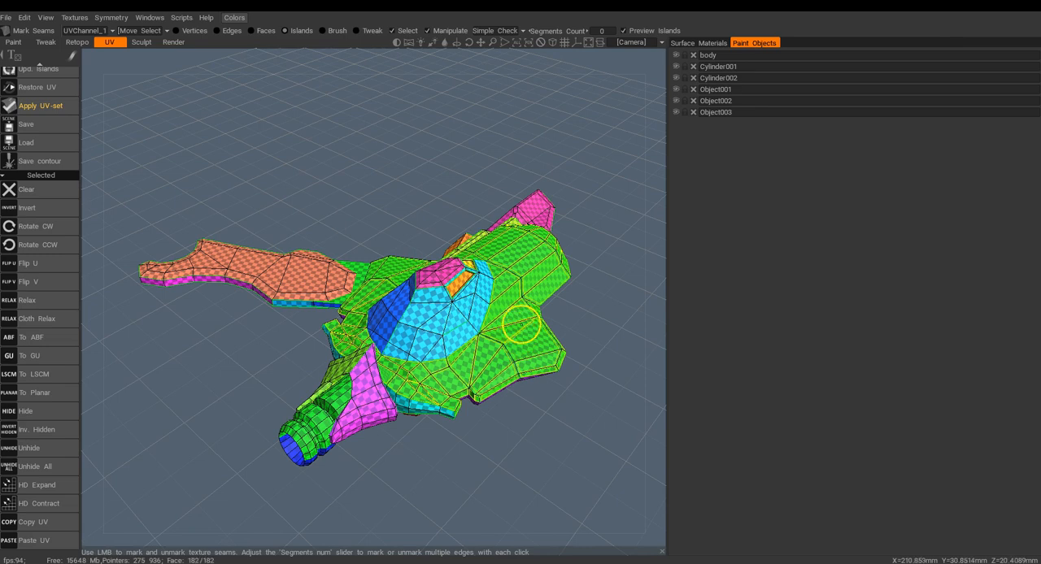
Apply the current UV set to the spaceship model.
scroll(52, 169, "up", 3)
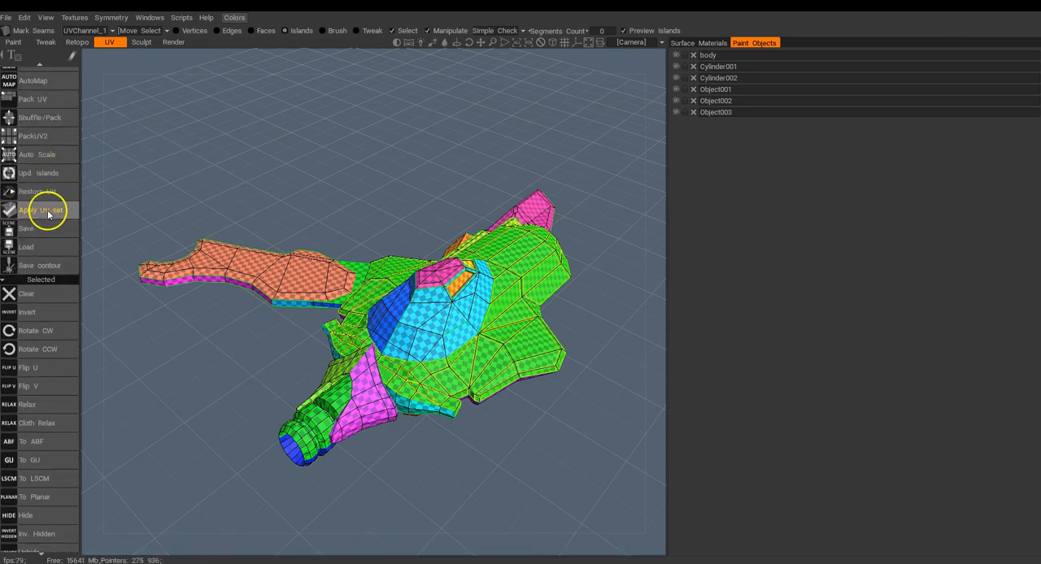
left_click(47, 211)
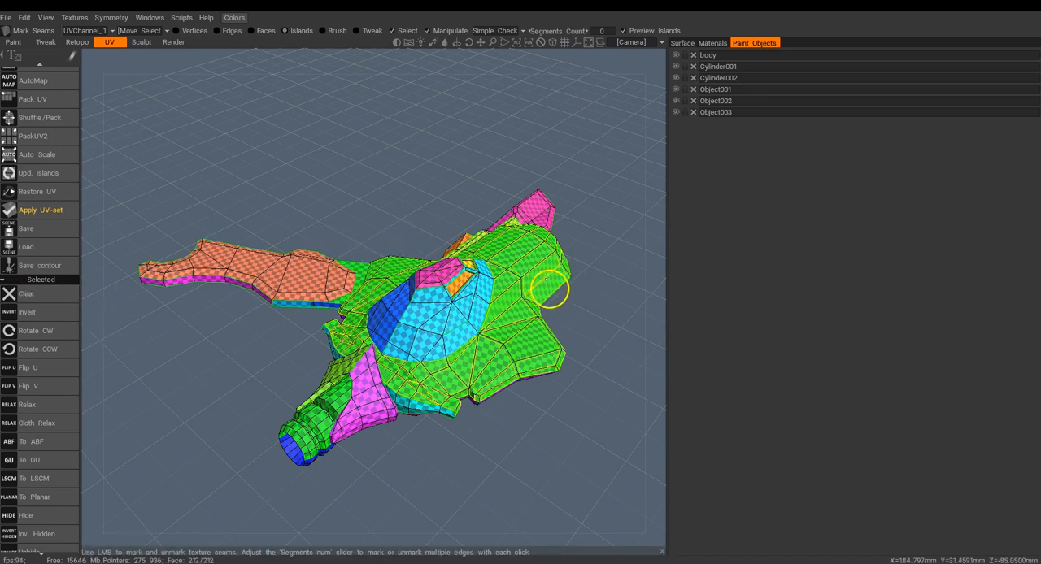
left_click(51, 210)
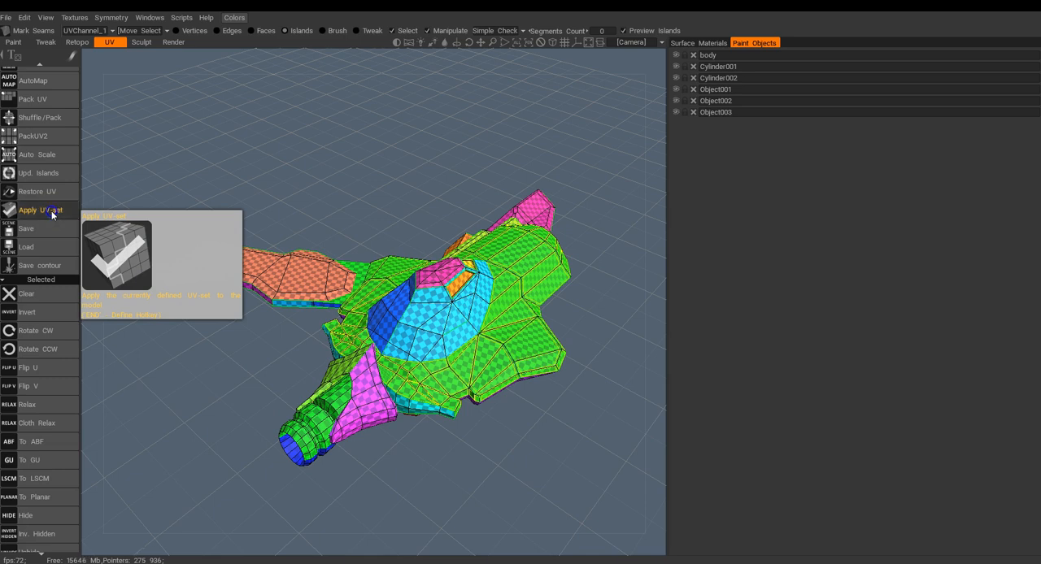
left_click(301, 317)
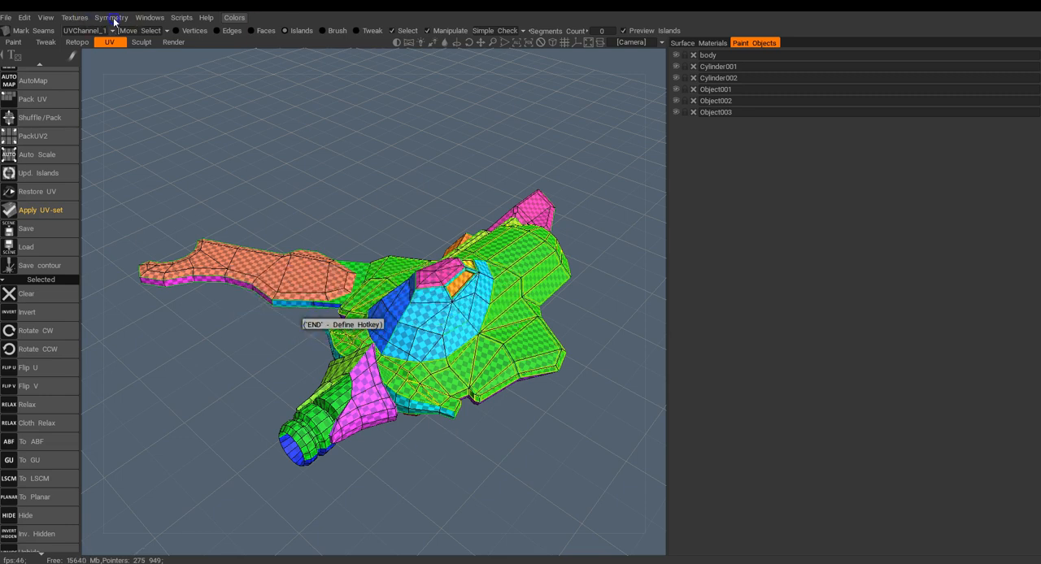
Export the model's UVs to the Desktop as an fbx file with a name starting with SPCE_U.
left_click(75, 17)
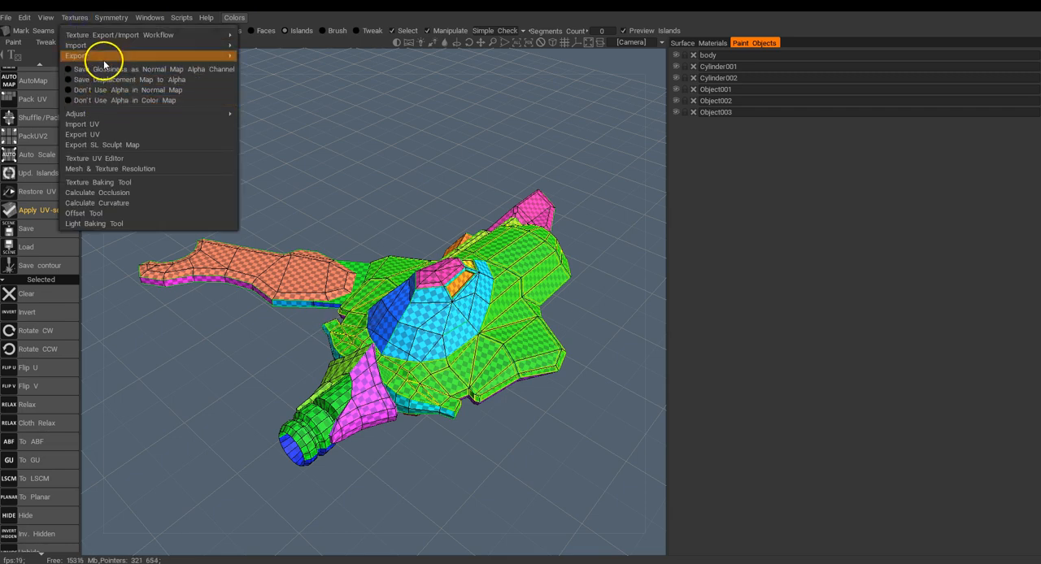
left_click(135, 136)
left_click(126, 264)
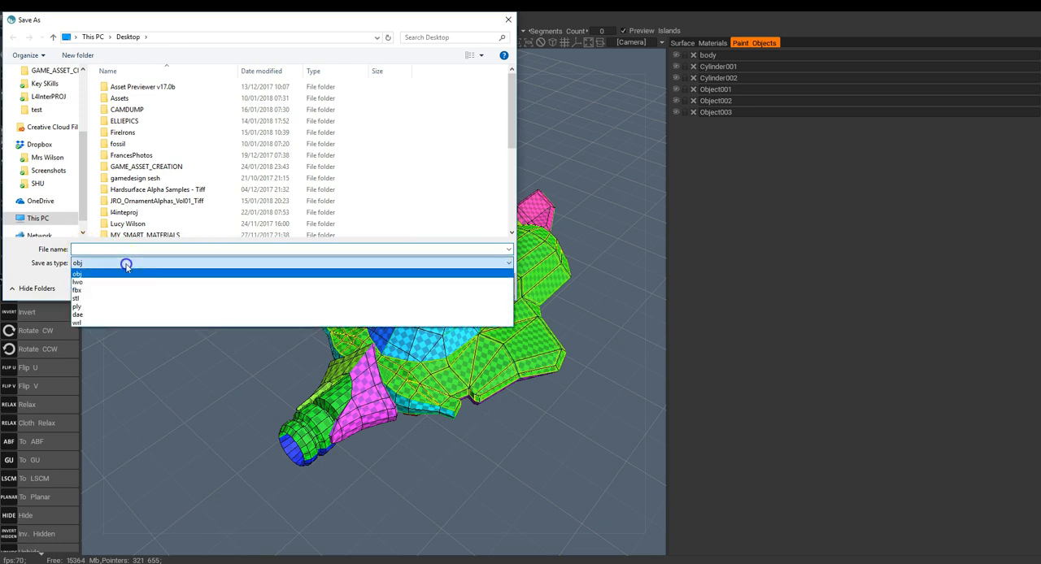
left_click(83, 291)
left_click(85, 249)
type("SPCE_UV")
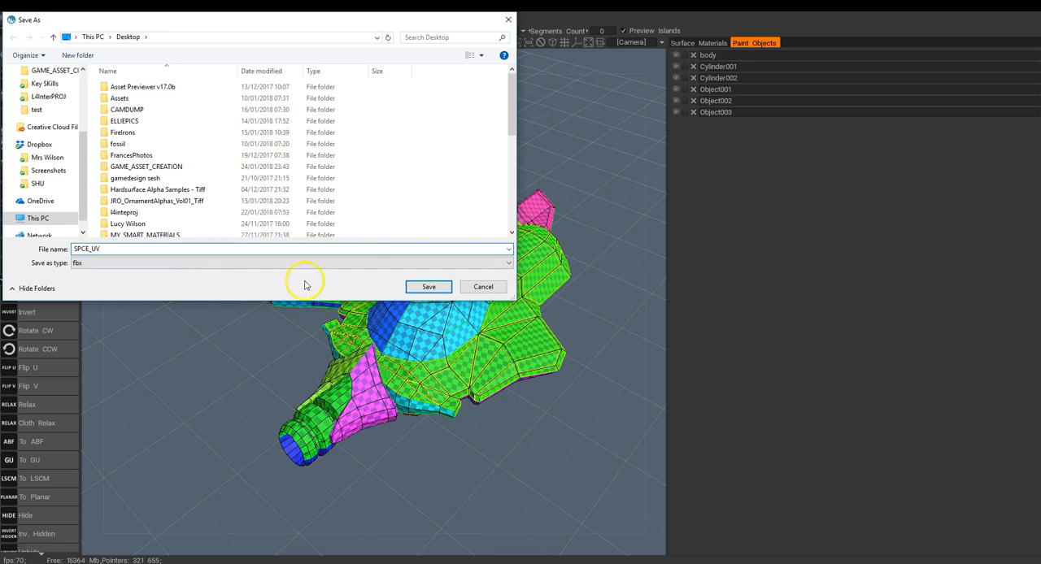
left_click(429, 286)
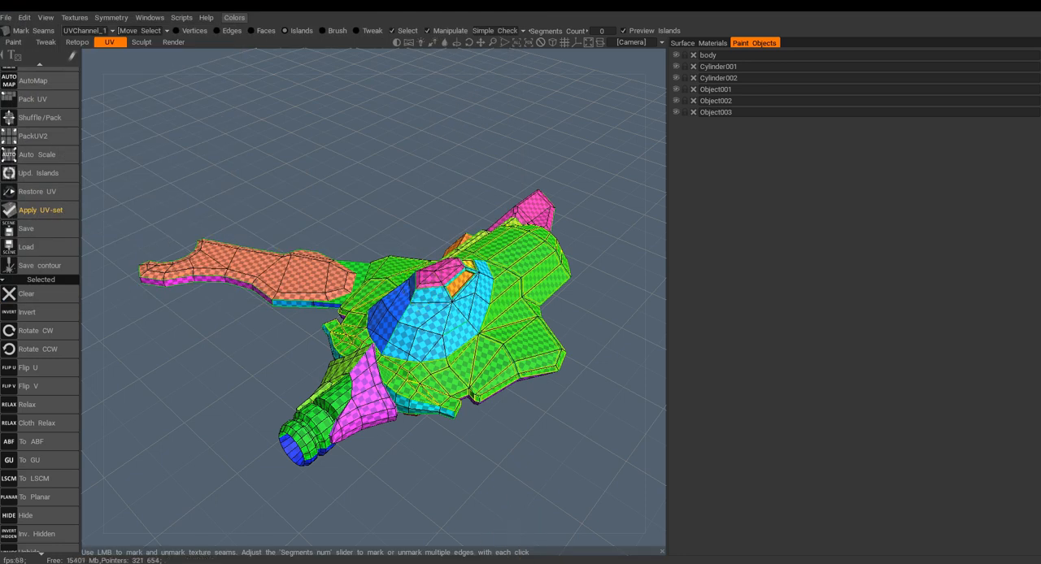
Switch to 3ds Max and start a new scene without saving the changes to the current one.
left_click(515, 523)
left_click(13, 18)
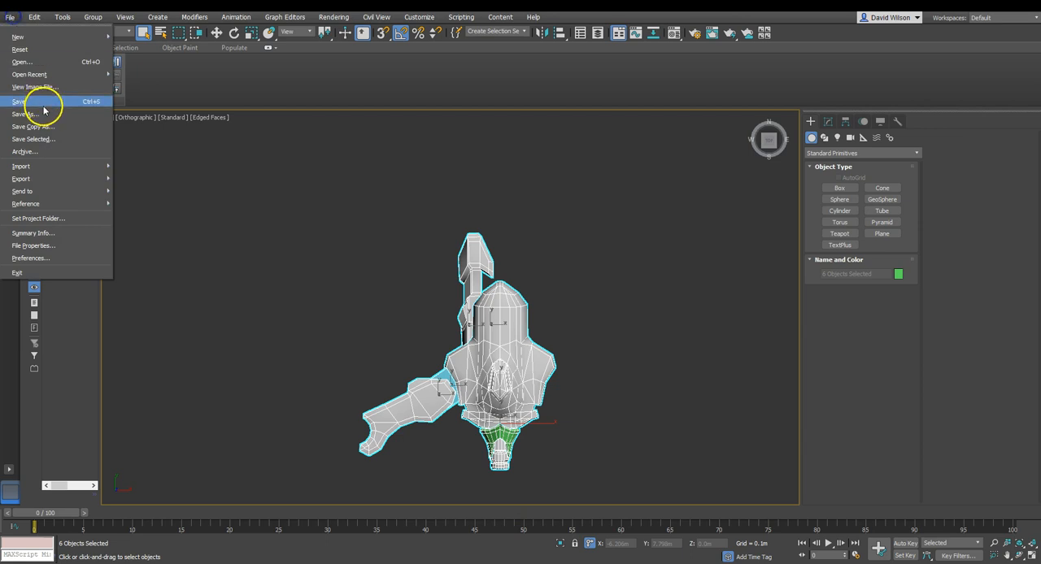
mouse_move(33, 38)
left_click(159, 42)
left_click(501, 303)
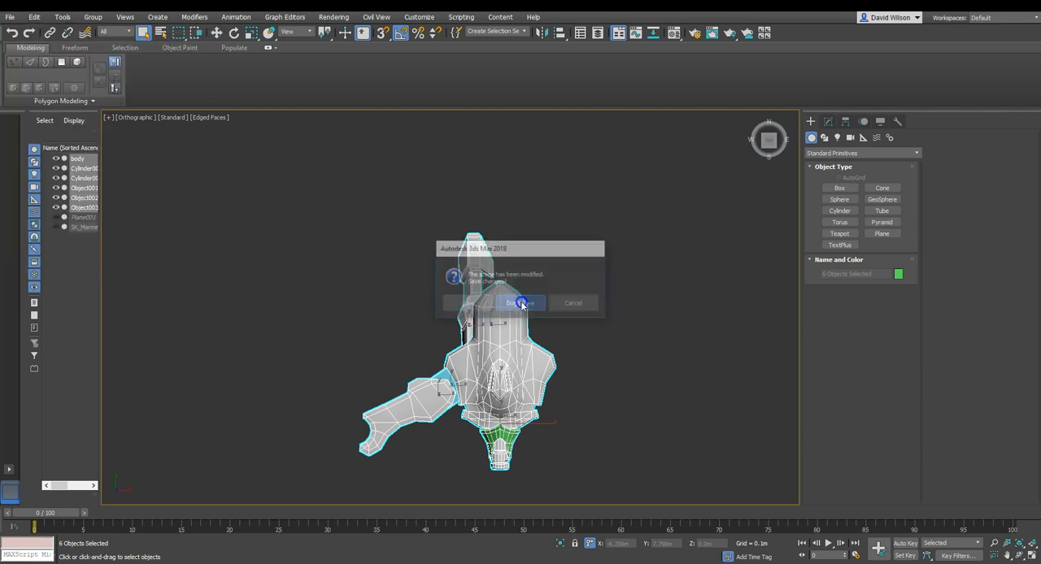
Import SPCE_UV.fbx from the Desktop into the empty scene with the Autodesk Media & Entertainment preset.
left_click(10, 17)
mouse_move(22, 168)
left_click(139, 173)
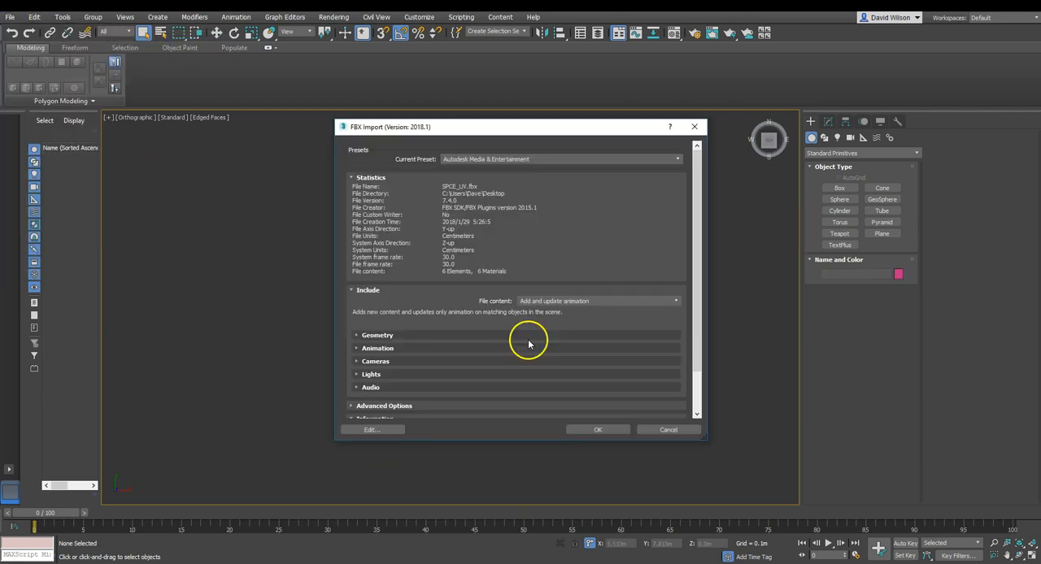
scroll(701, 293, "down", 3)
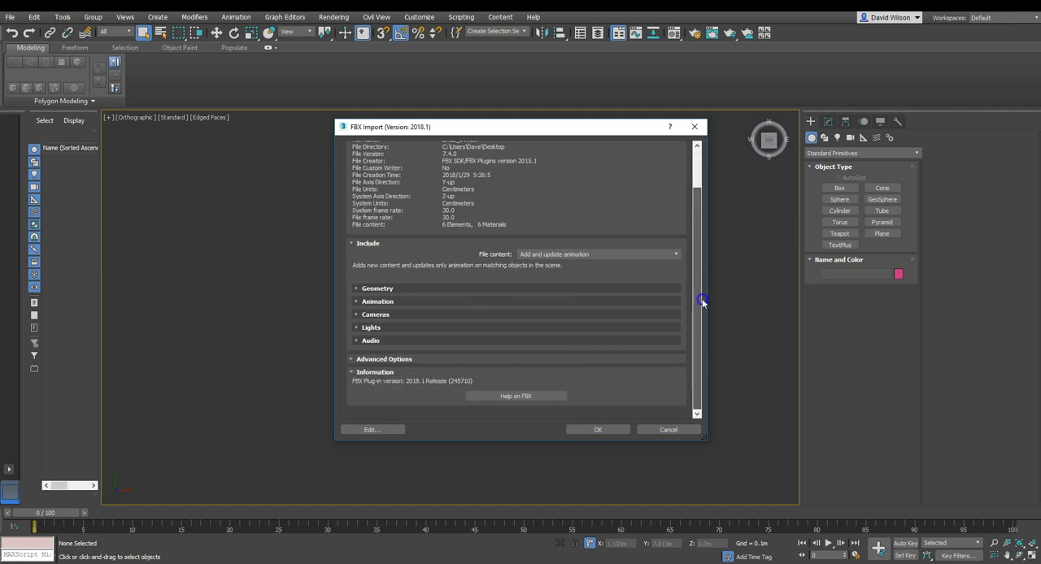
left_click(599, 431)
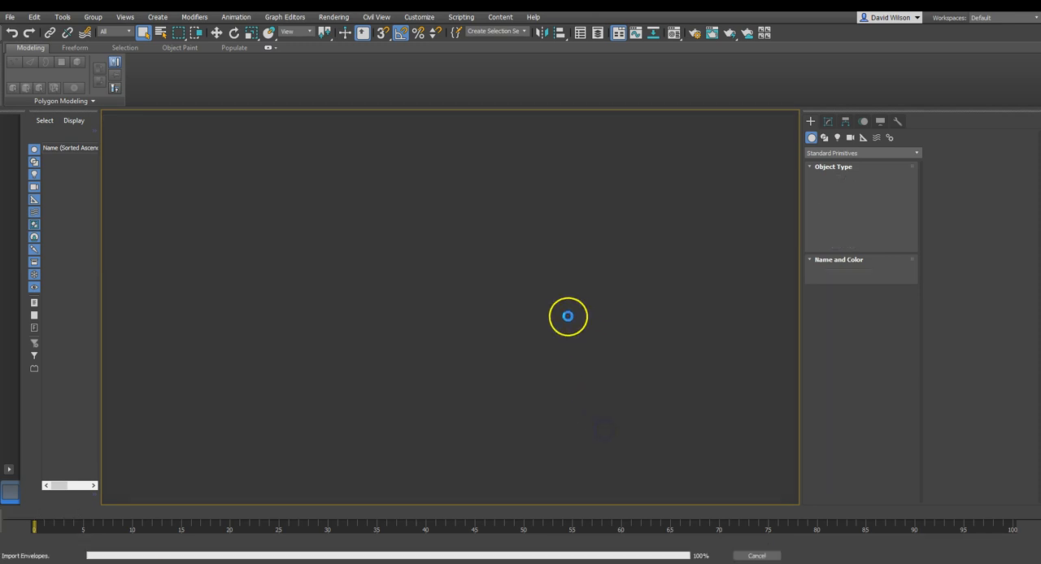
Select the ship's body and attach the long Object003 part behind it, matching material IDs to material.
middle_click_drag(565, 314, 639, 320, "alt")
key("w")
left_click(645, 279)
left_click(534, 270)
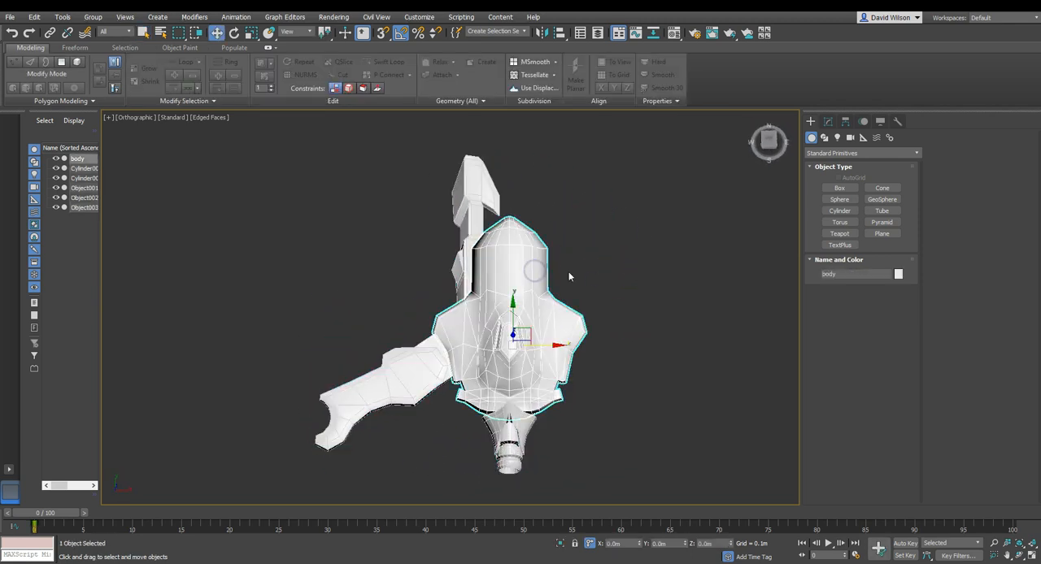
left_click(828, 121)
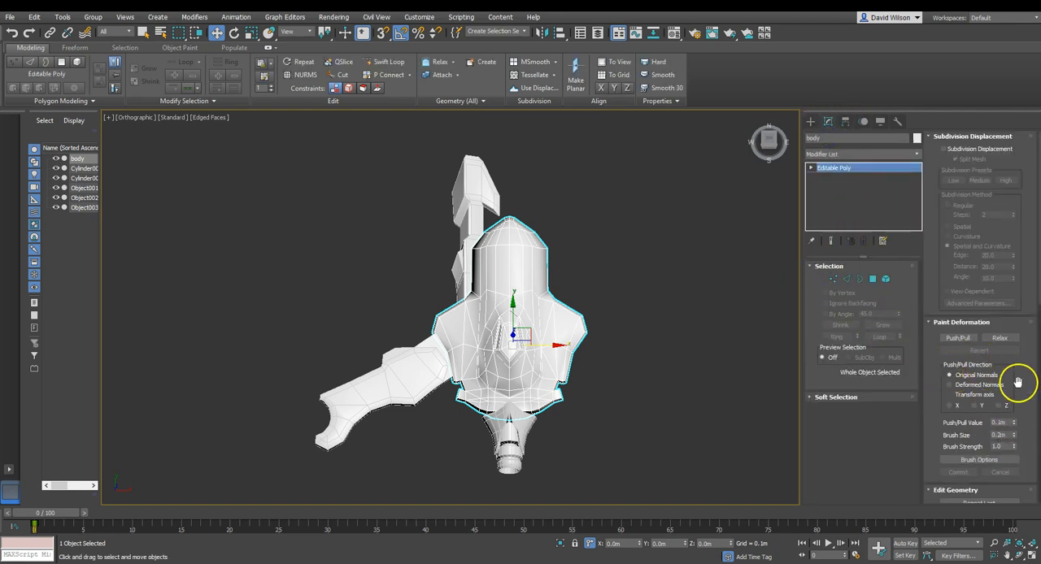
left_click_drag(1023, 386, 1005, 172)
left_click(956, 357)
left_click(487, 231)
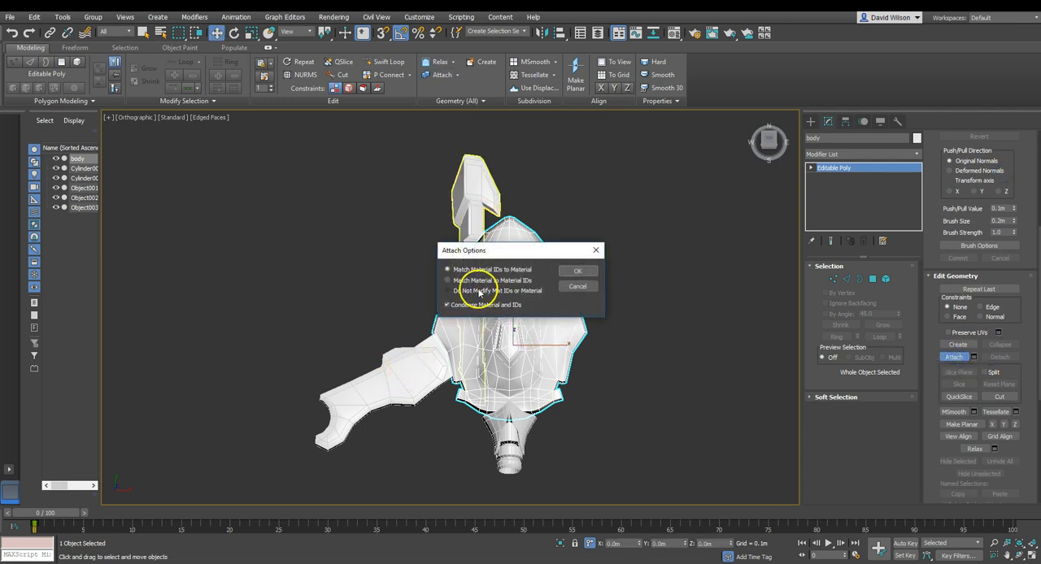
left_click(577, 271)
Attach both parts of the ship's side wing to the body, matching material IDs to material.
left_click(406, 370)
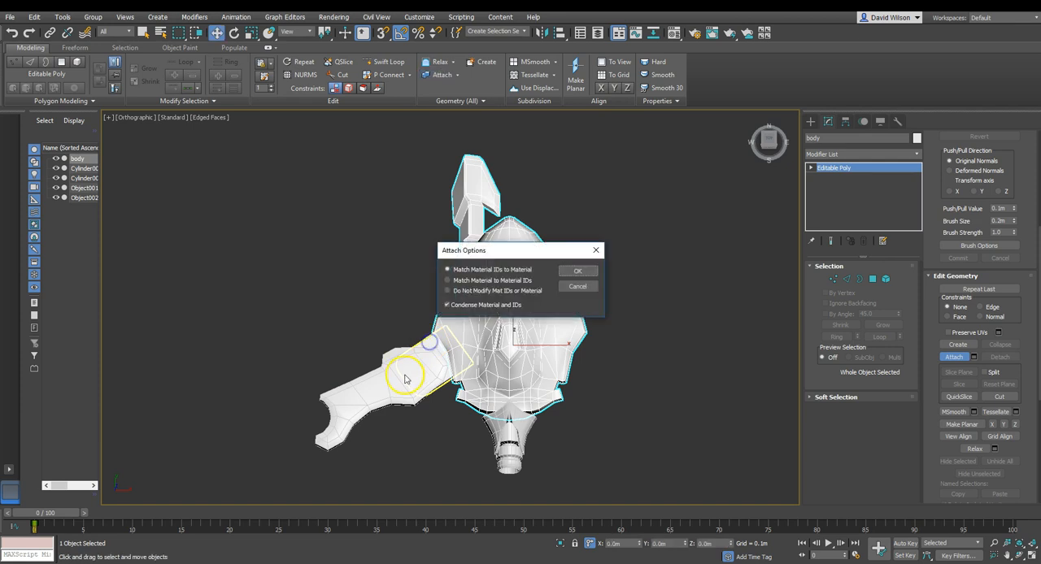
left_click(577, 270)
left_click(399, 392)
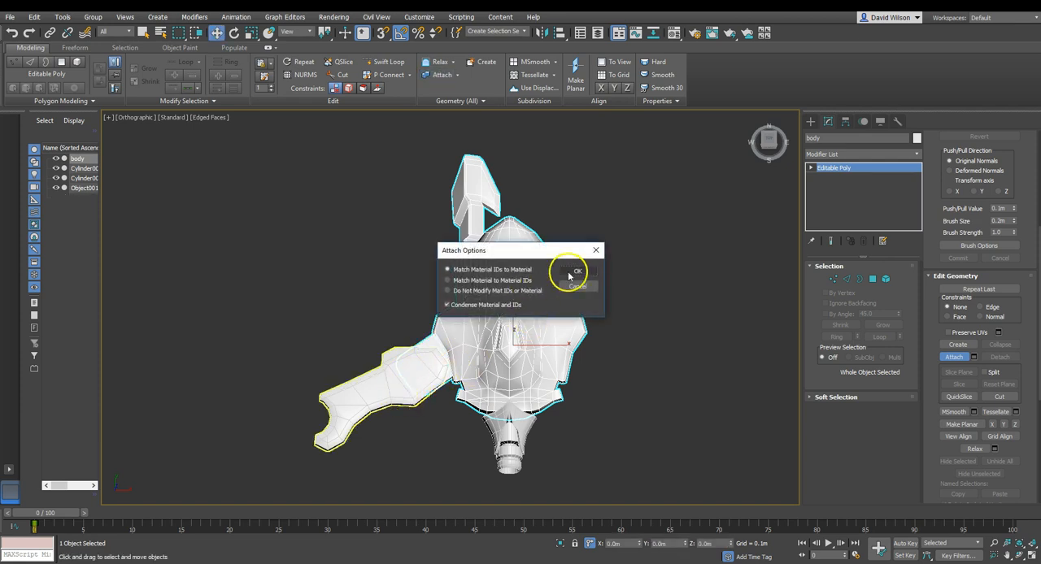
left_click(578, 271)
Attach the two remaining cylinder parts at the narrow end of the ship to the body, matching material IDs to material.
left_click(527, 431)
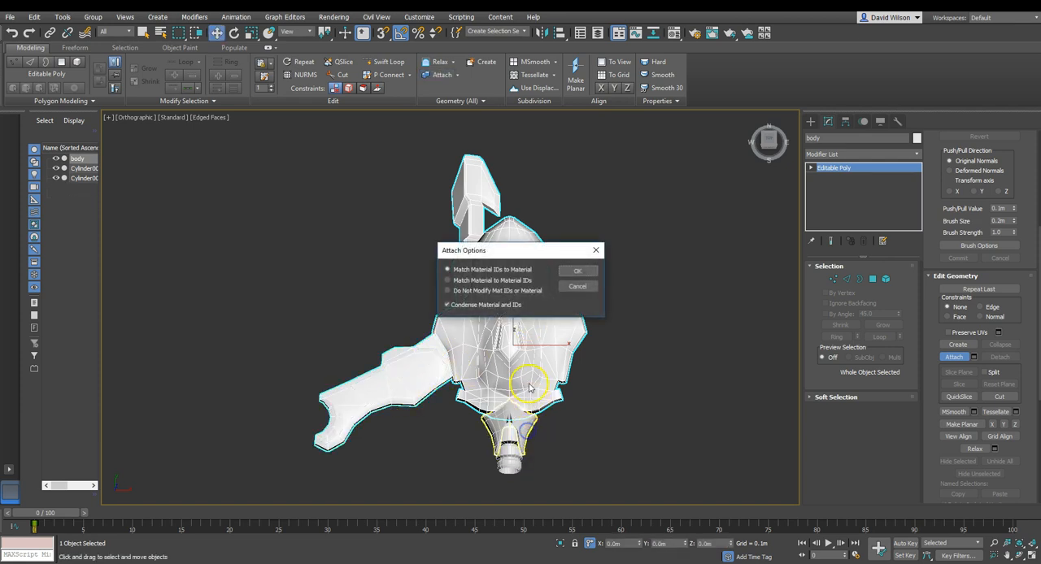
left_click(568, 270)
left_click(506, 453)
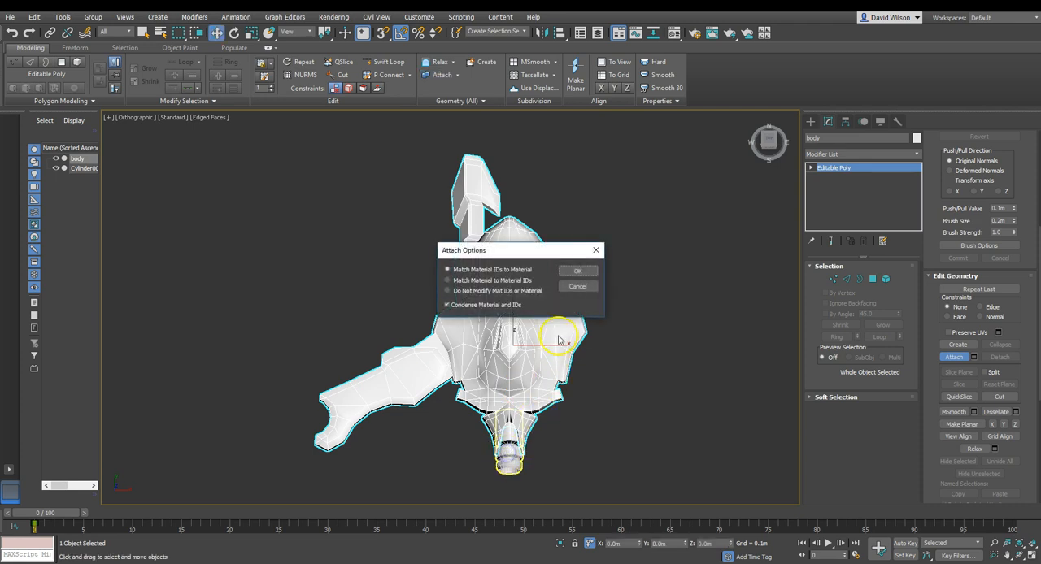
left_click(576, 269)
Apply an Unwrap UVW modifier to the combined body and open its UVs in the UV editor.
middle_click_drag(570, 345, 518, 338, "alt")
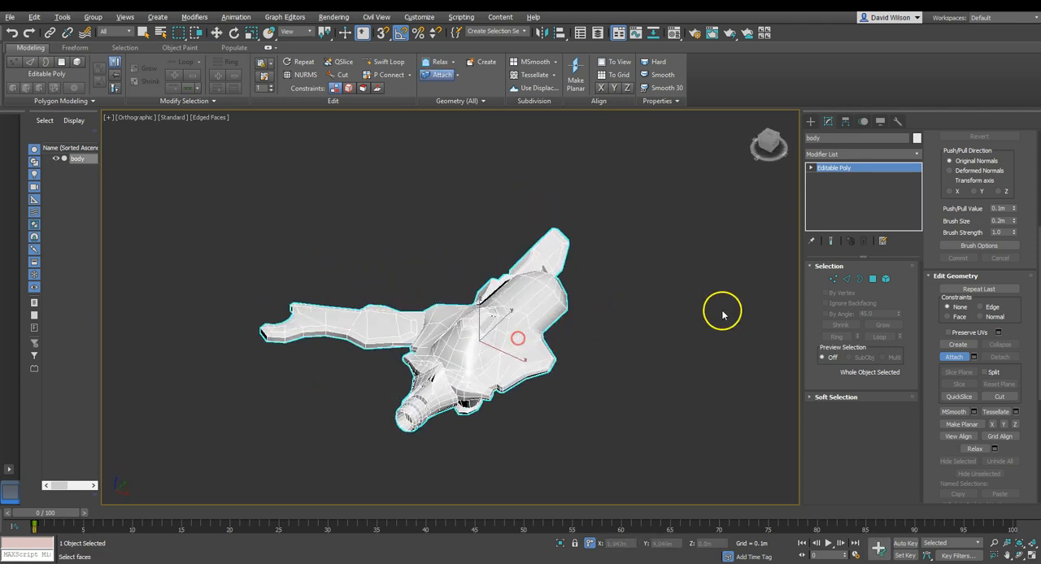
left_click(916, 155)
key("u")
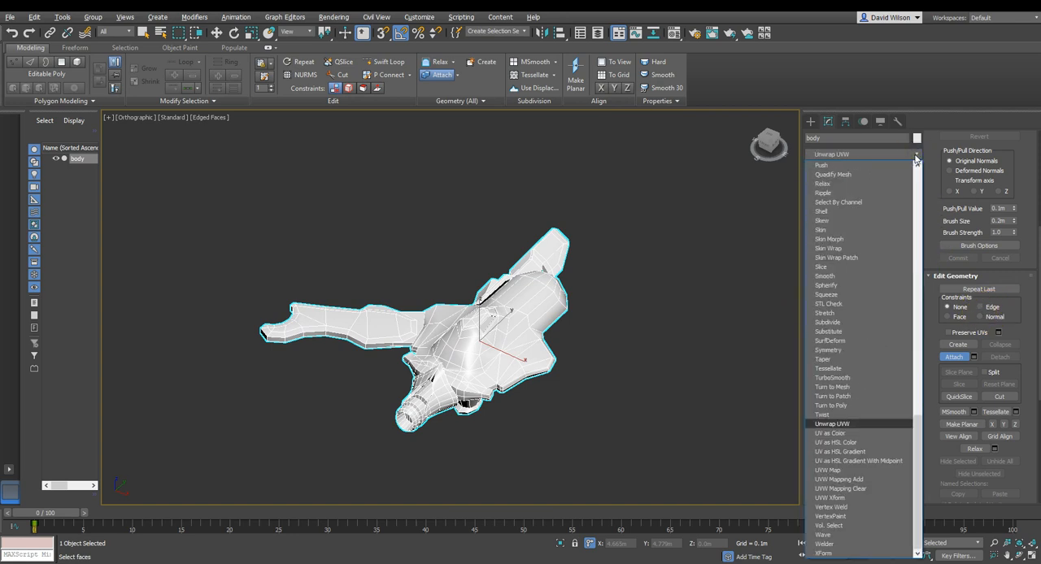
left_click(854, 424)
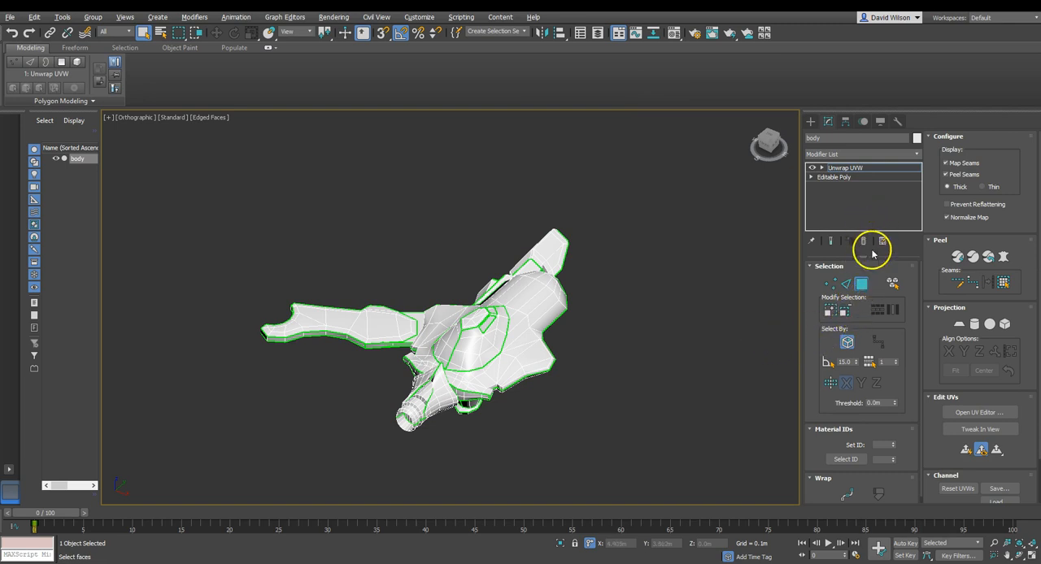
left_click(981, 412)
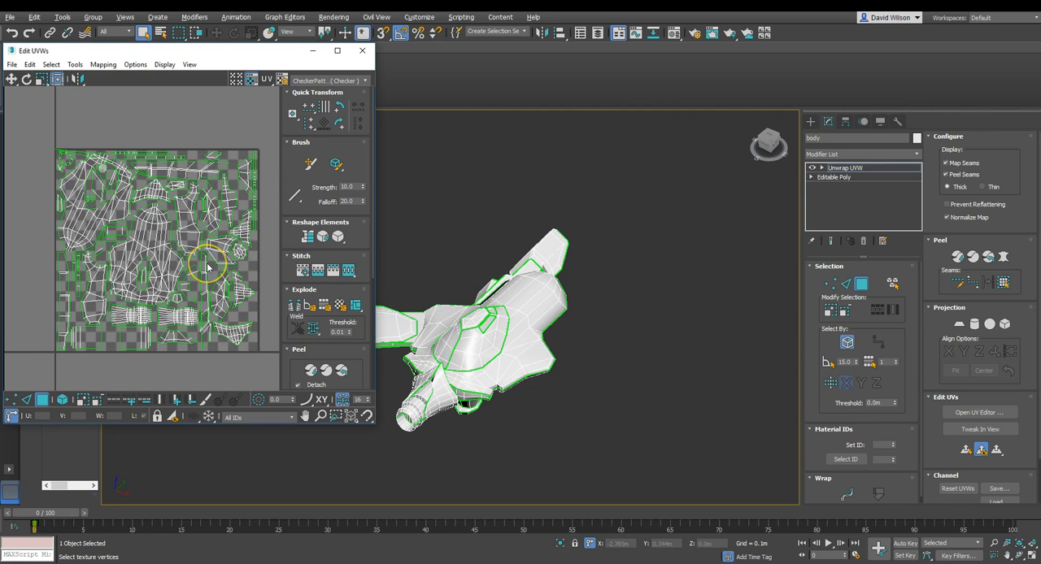
Enlarge and maximise the UV editor window and examine how the UV islands are laid out on the checker tile.
scroll(207, 267, "down", 2)
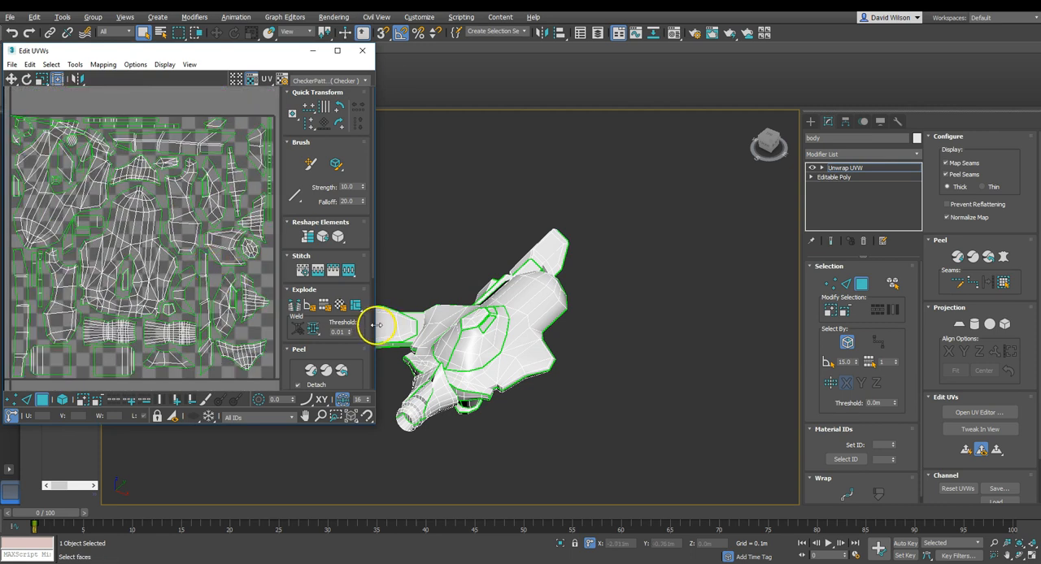
left_click_drag(381, 327, 618, 340)
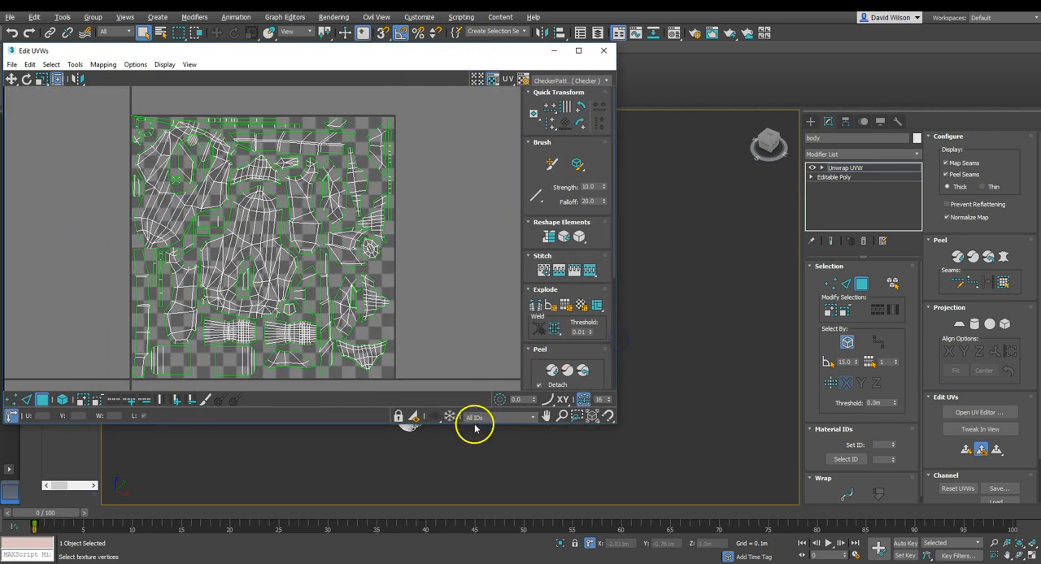
left_click_drag(393, 425, 395, 495)
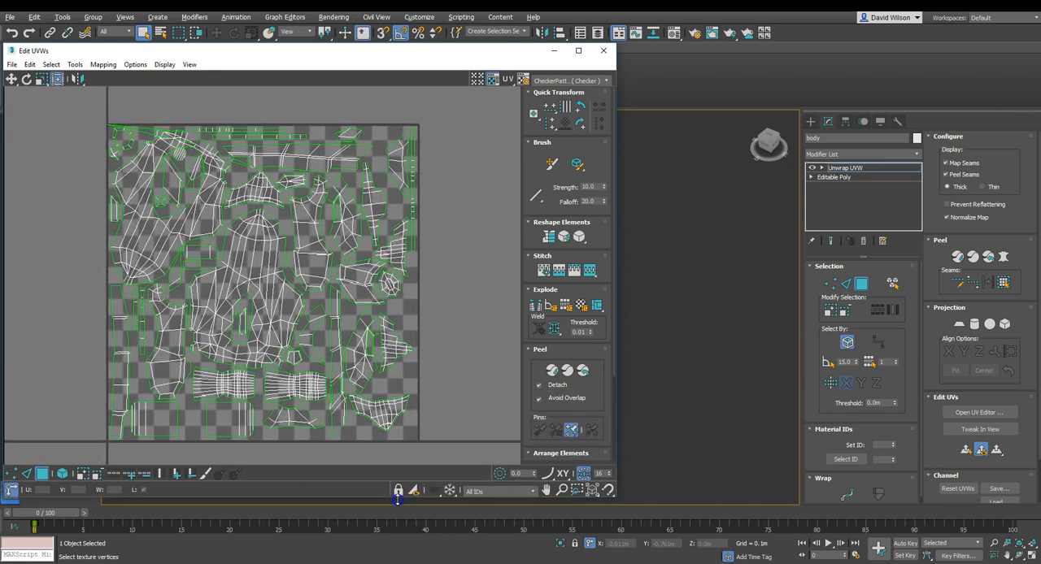
scroll(216, 271, "up", 2)
scroll(216, 272, "down", 2)
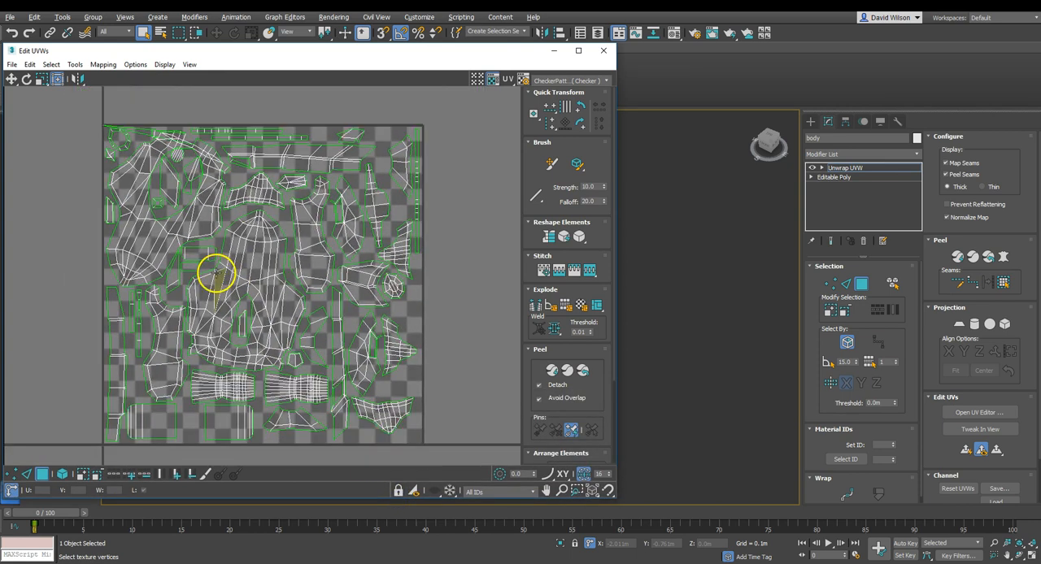
left_click_drag(349, 55, 526, 51)
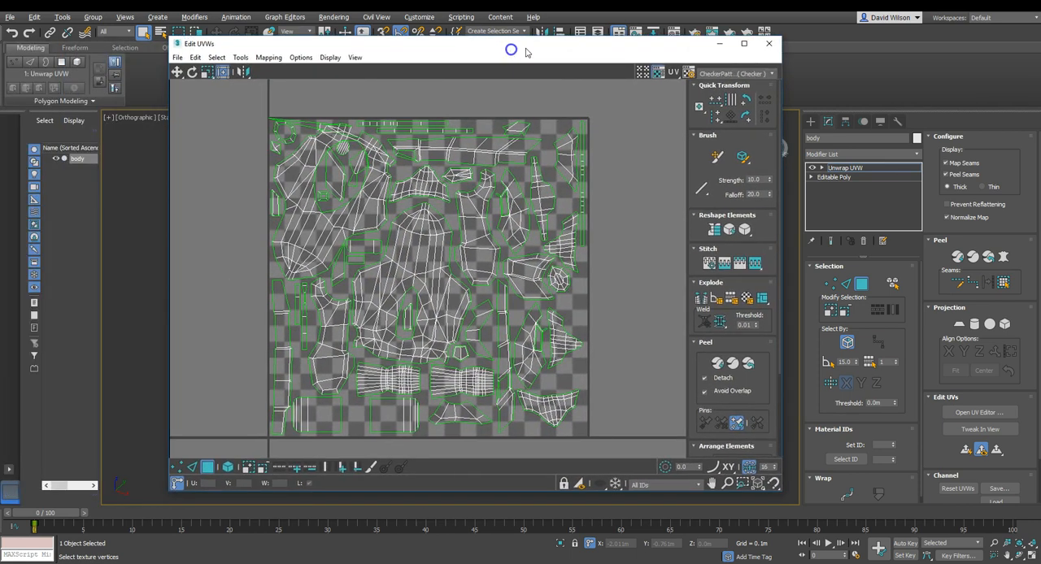
left_click(743, 43)
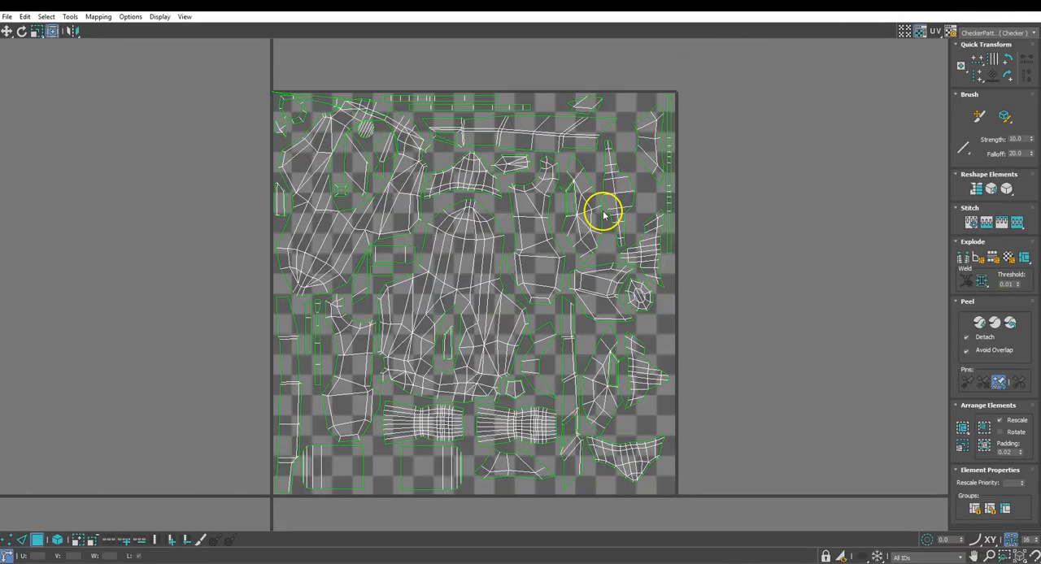
scroll(614, 168, "up", 2)
scroll(613, 168, "down", 2)
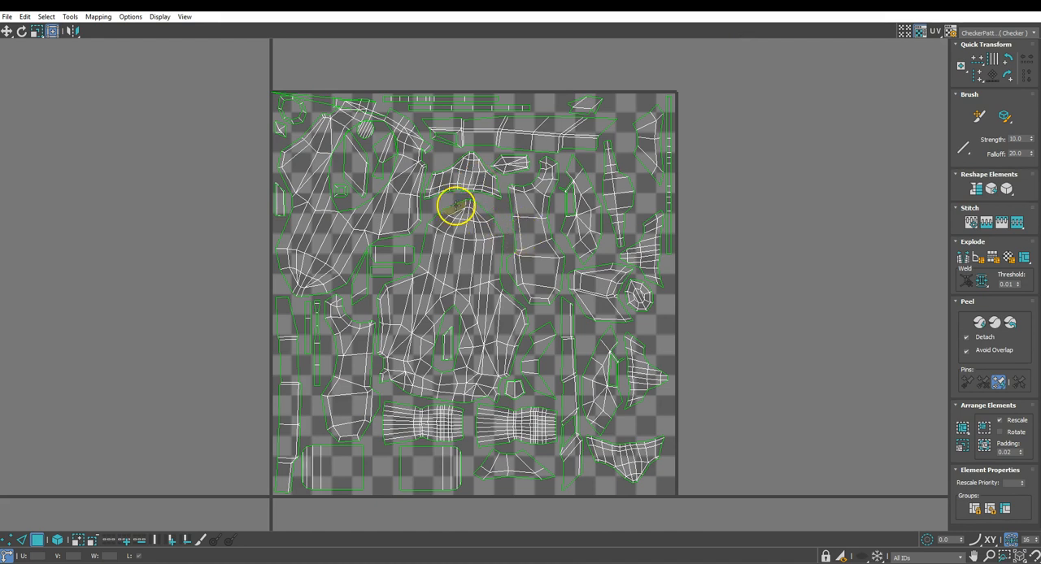
scroll(347, 96, "up", 2)
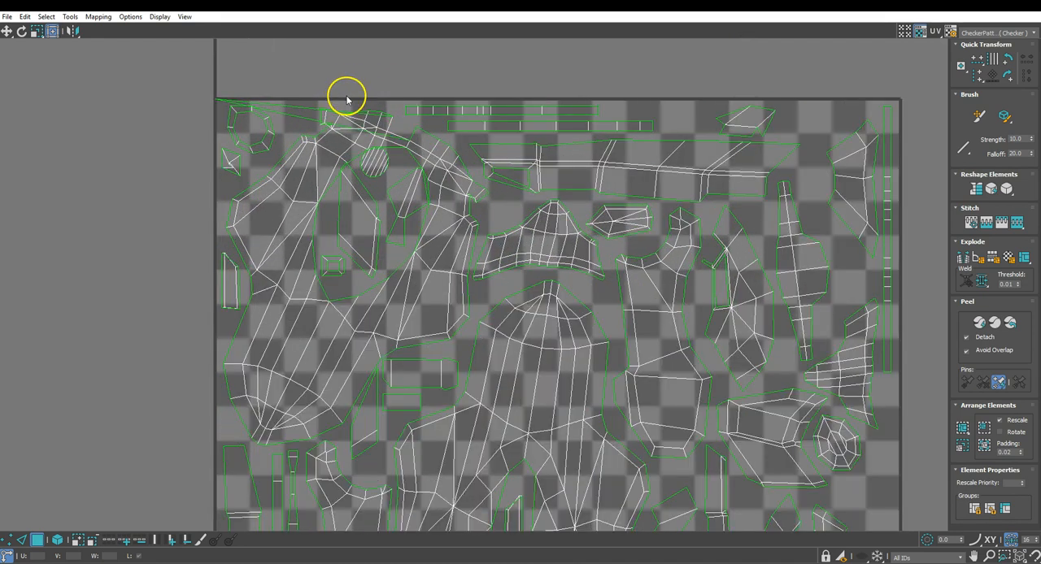
scroll(347, 99, "down", 3)
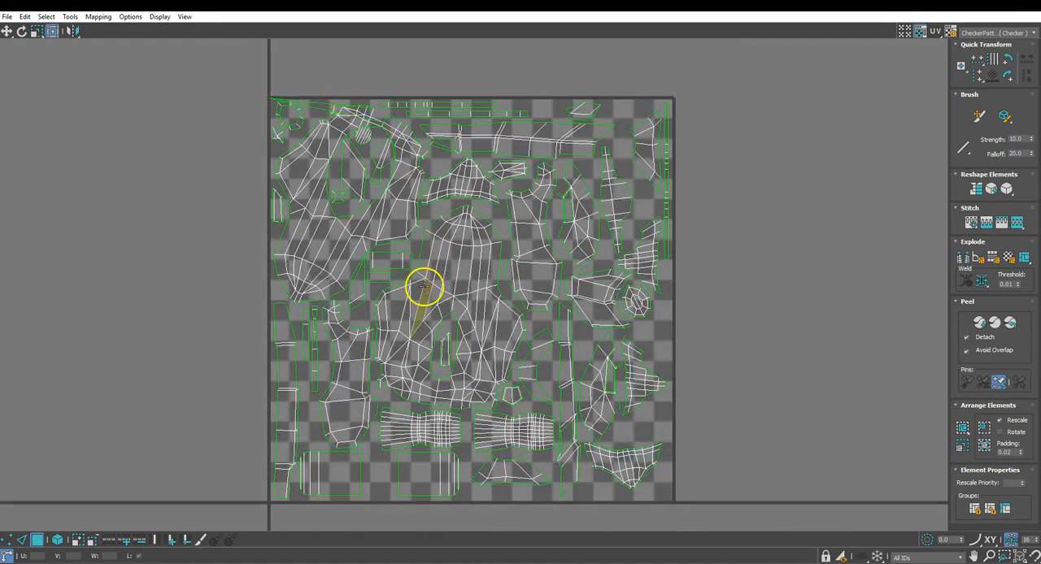